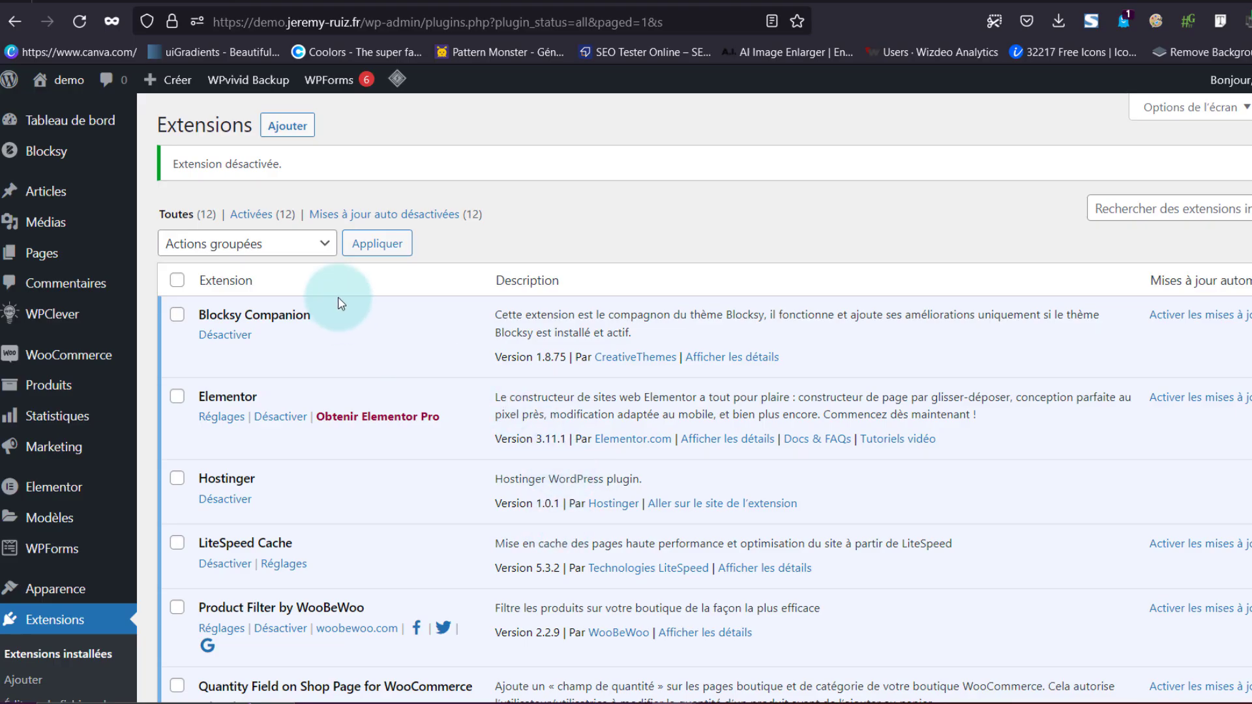
- Search the WordPress plugin directory for "elementor" and install Royal Elementor Addons and Templates
click(304, 133)
click(1157, 173)
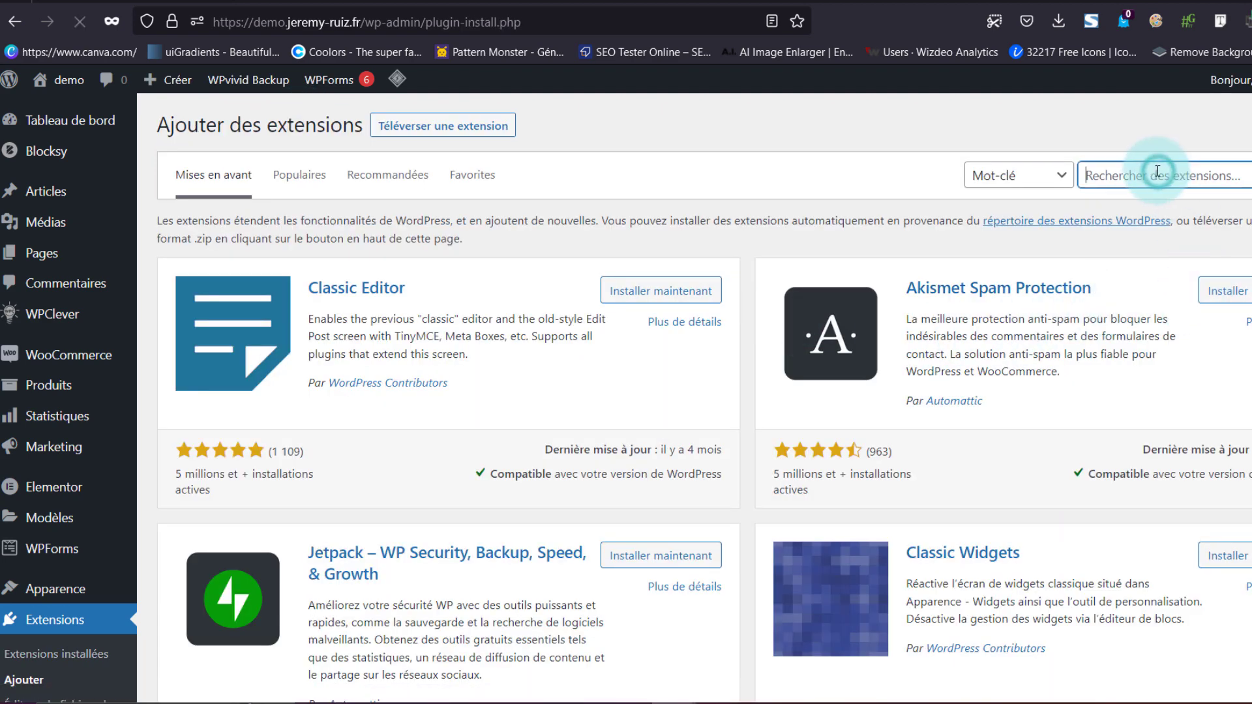
text(elementor)
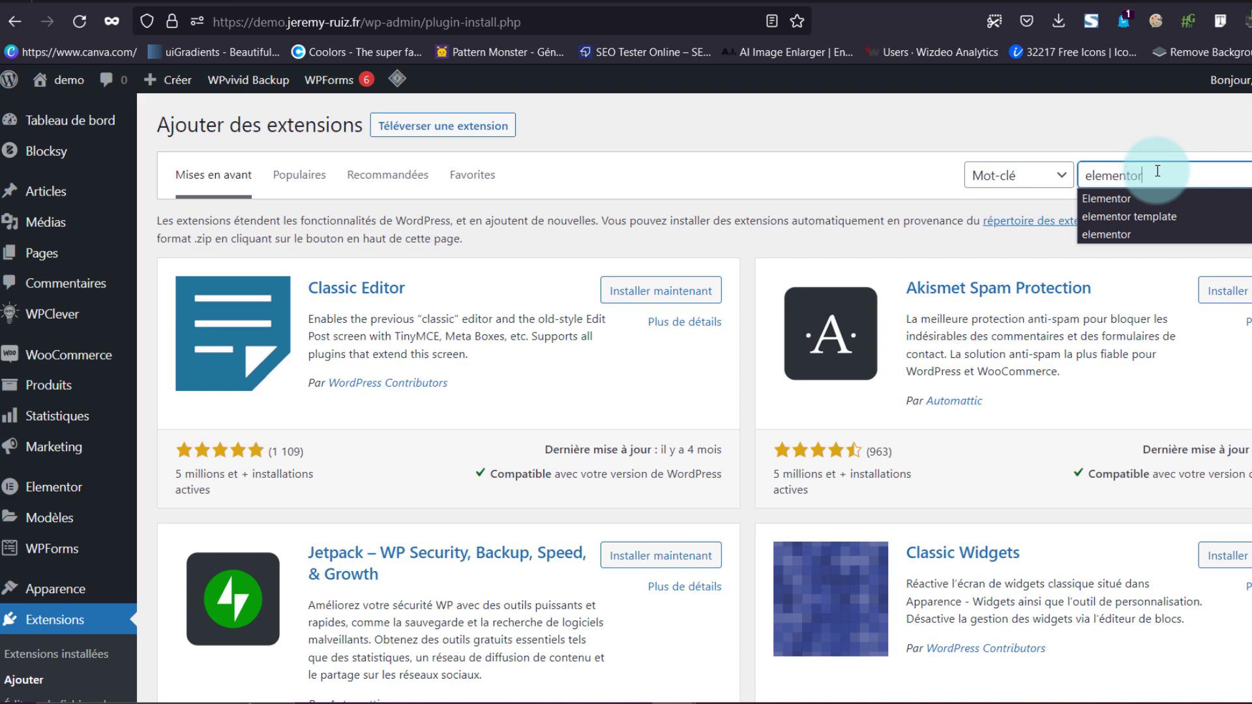
key(Return)
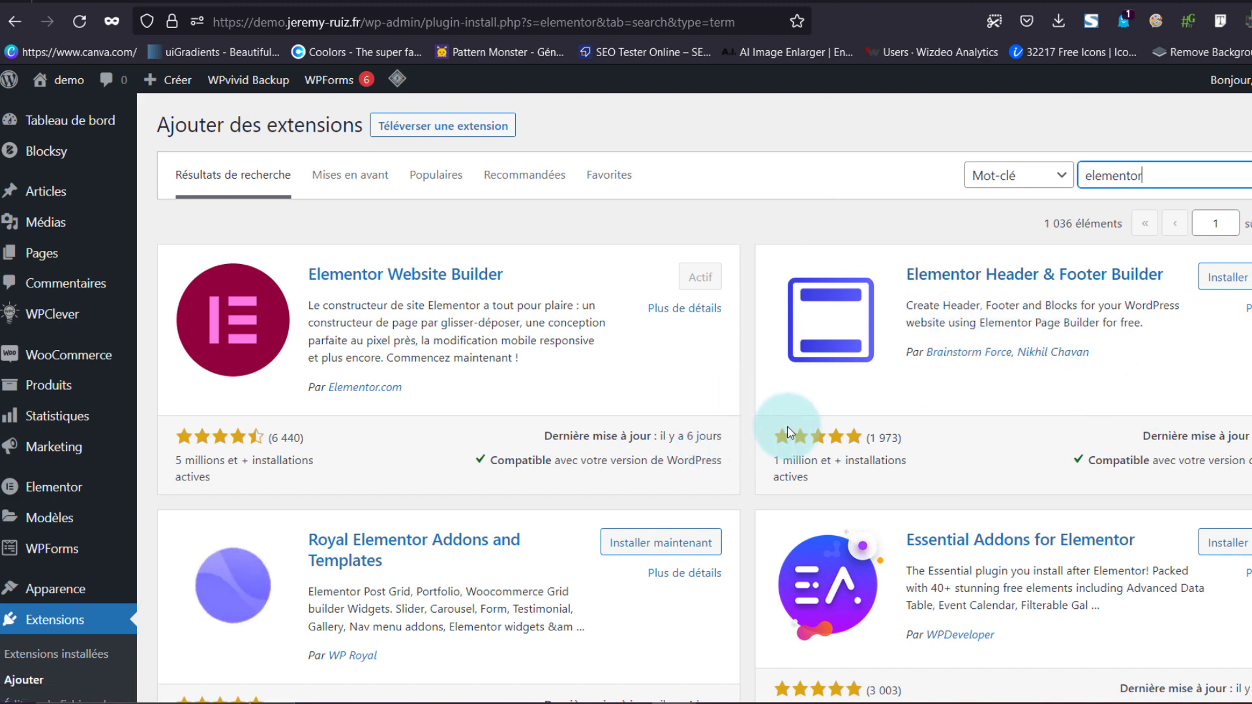
scroll(564, 365, down, 3)
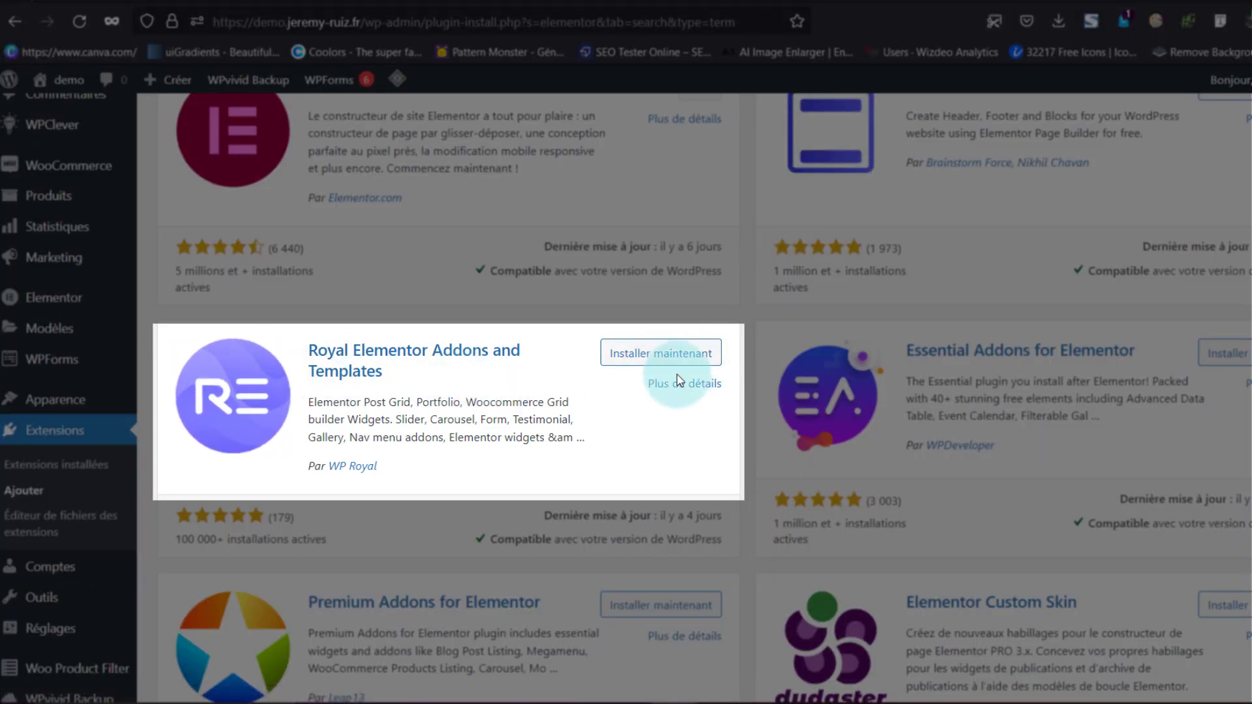
click(662, 358)
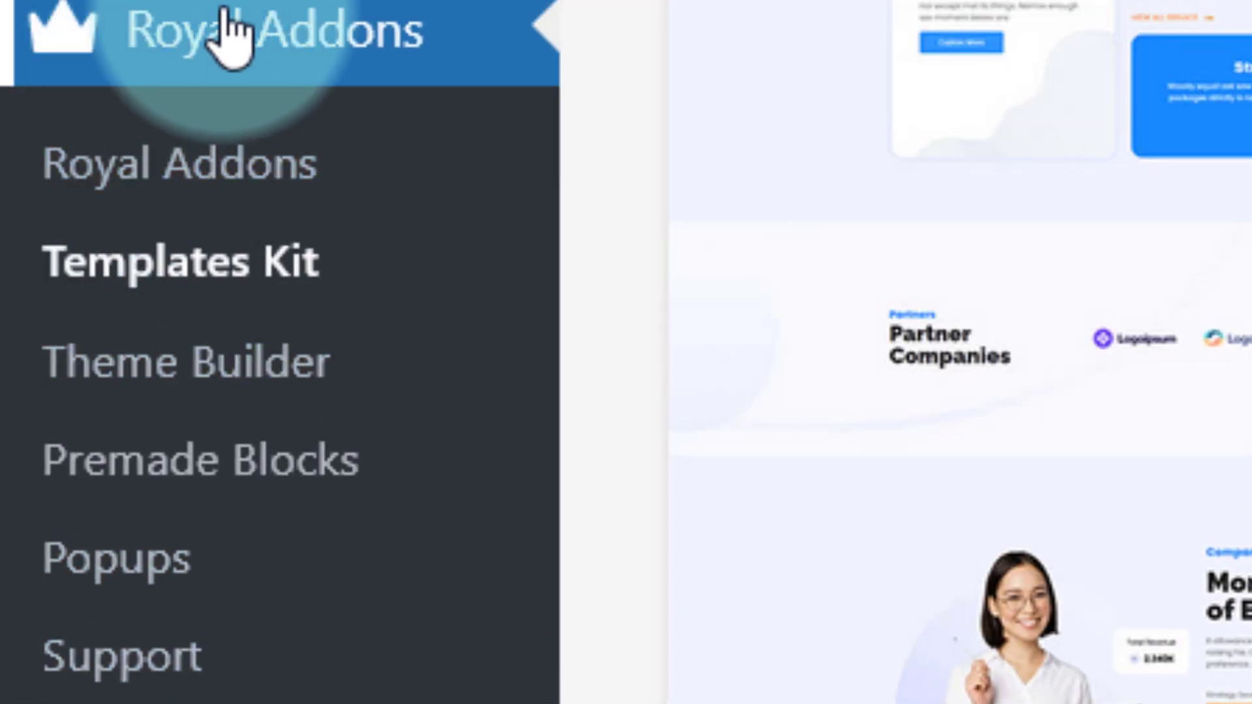
- Disable the MailChimp widget in the Royal Addons settings and save both the widget and extension settings
click(214, 145)
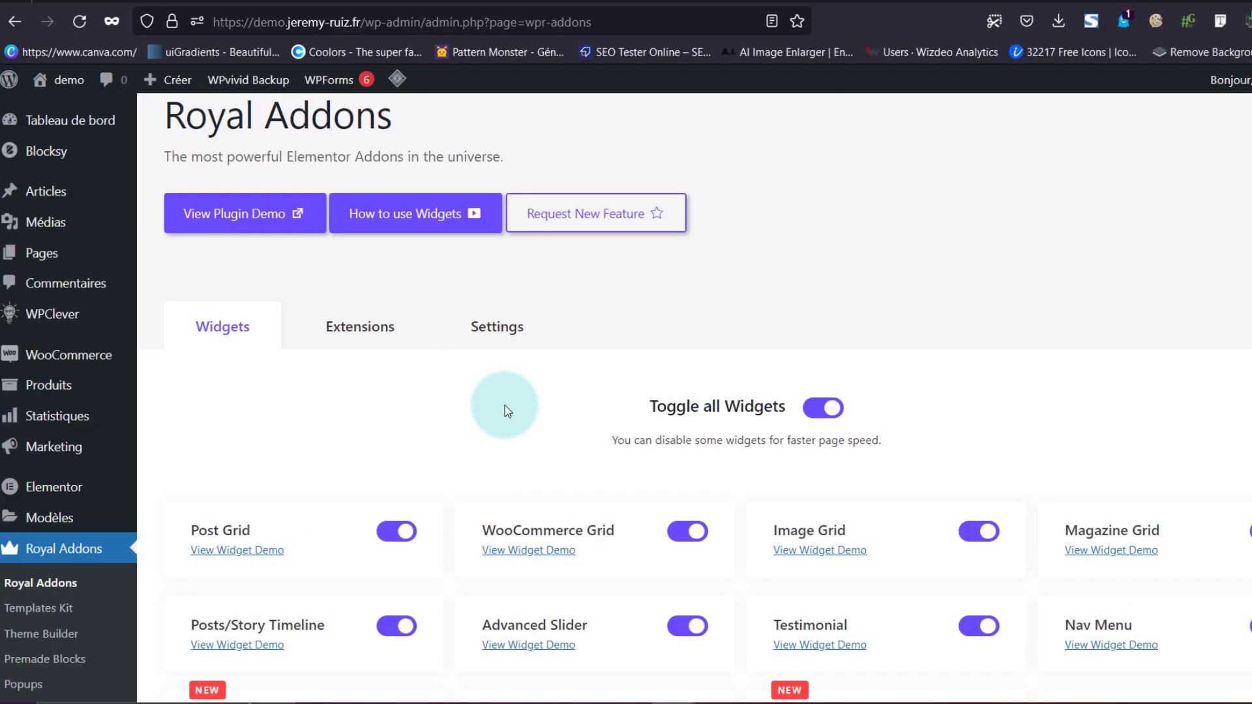
scroll(507, 411, down, 9)
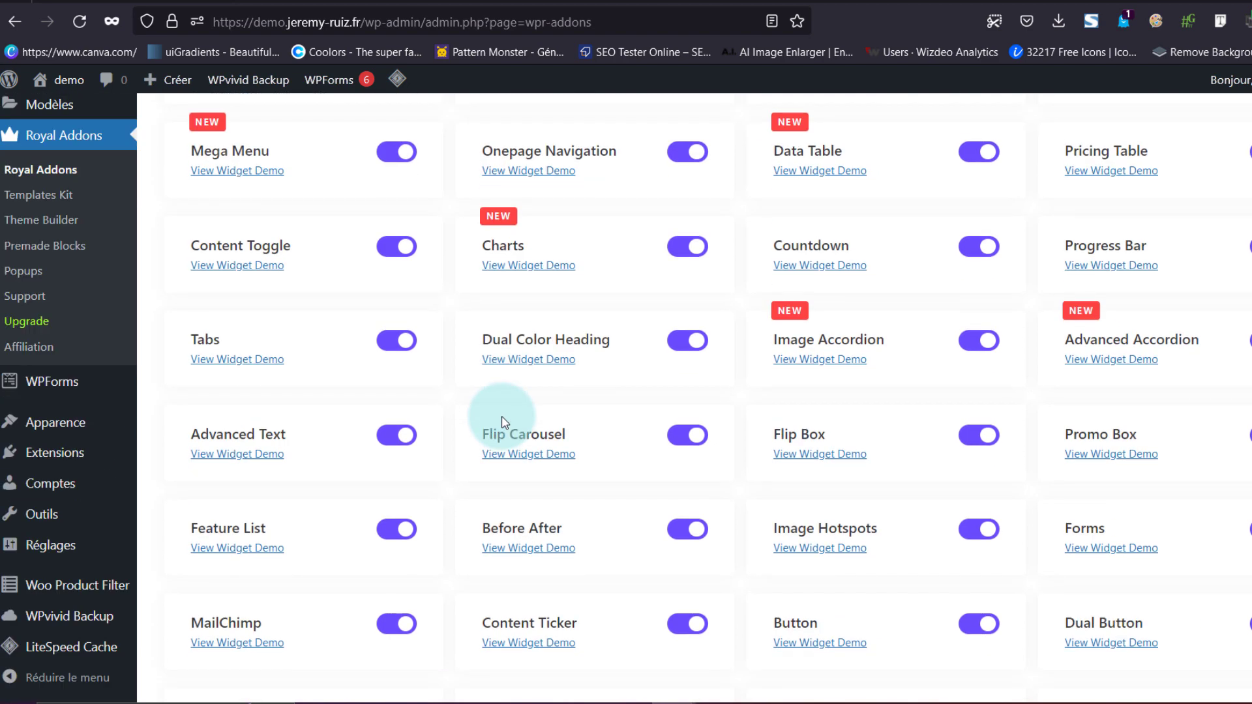
scroll(545, 394, down, 3)
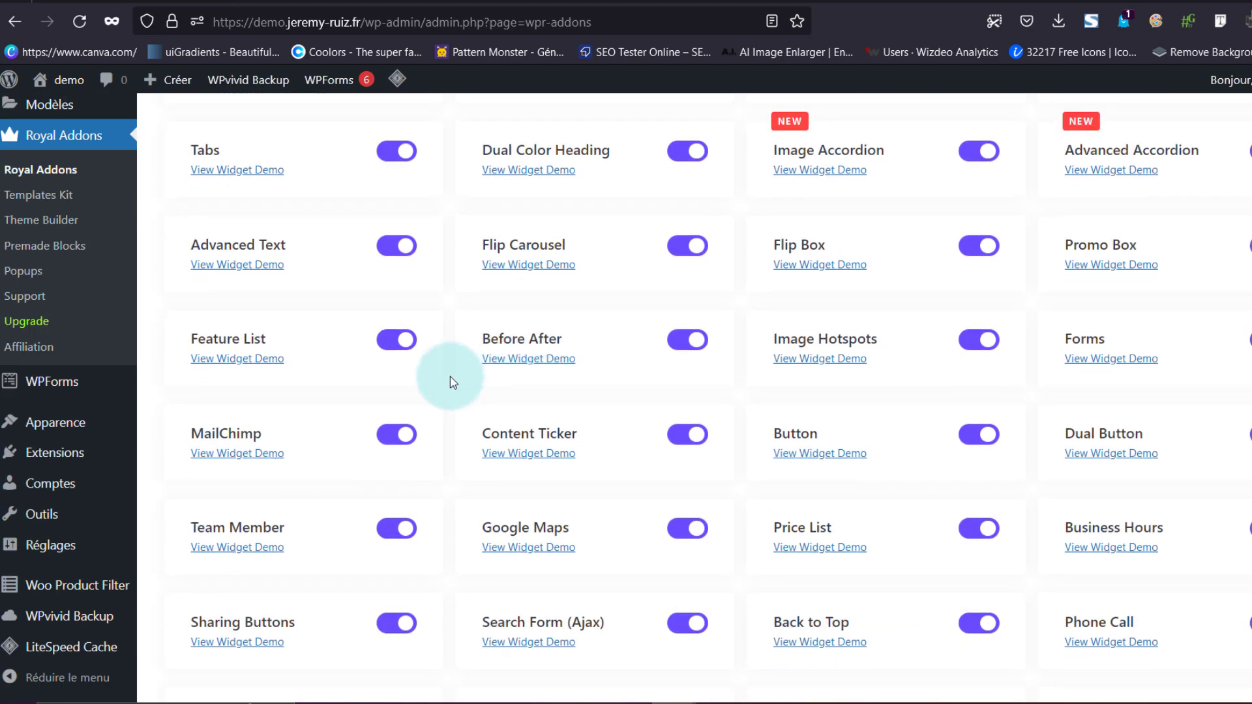
click(397, 434)
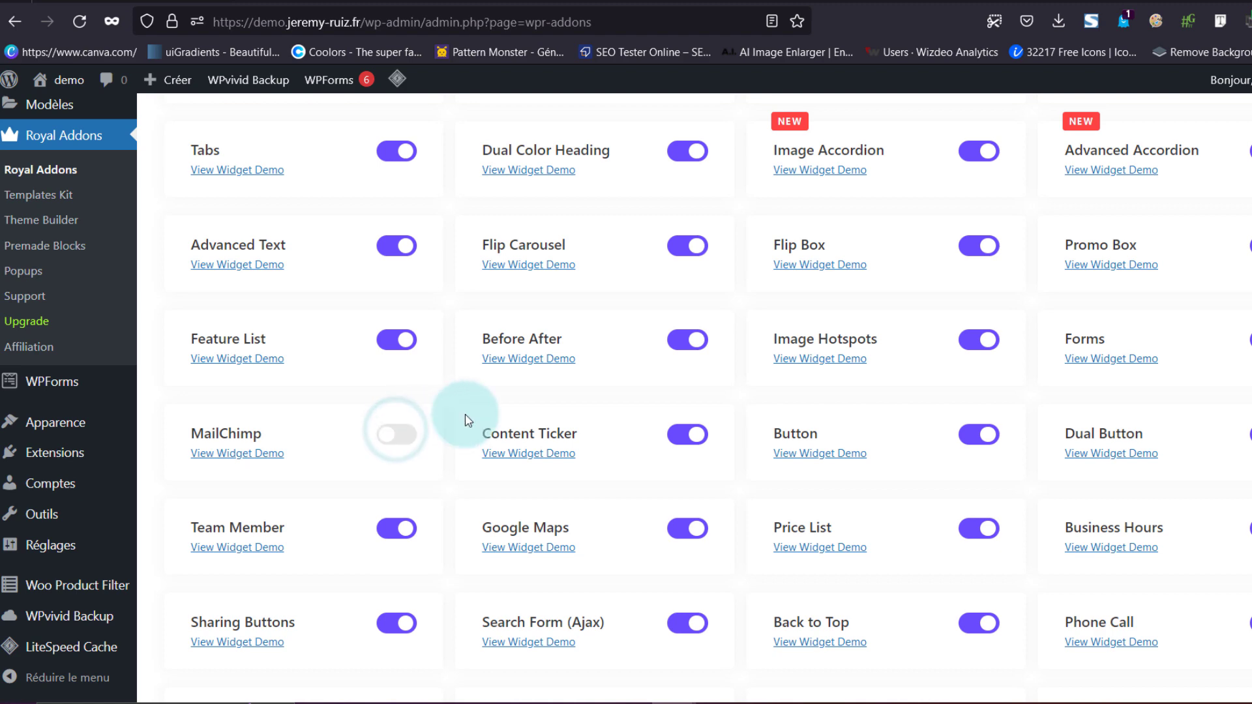
scroll(480, 384, down, 15)
scroll(493, 352, up, 10)
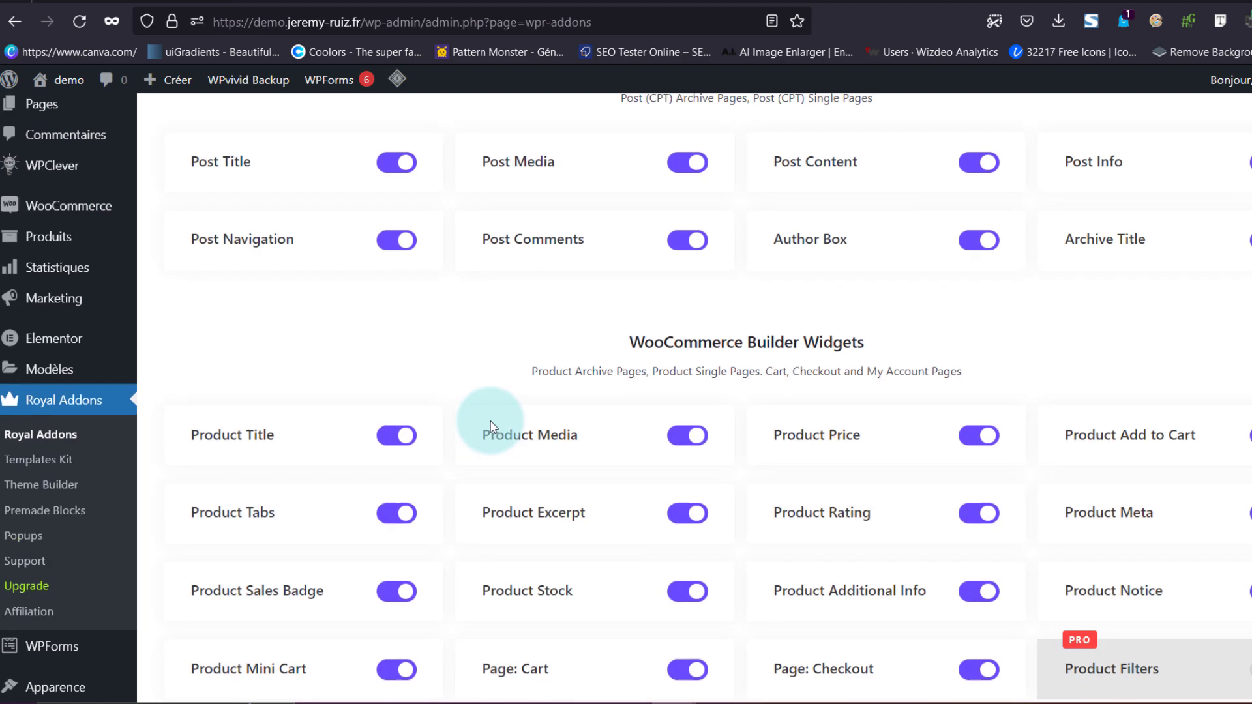
scroll(541, 399, down, 4)
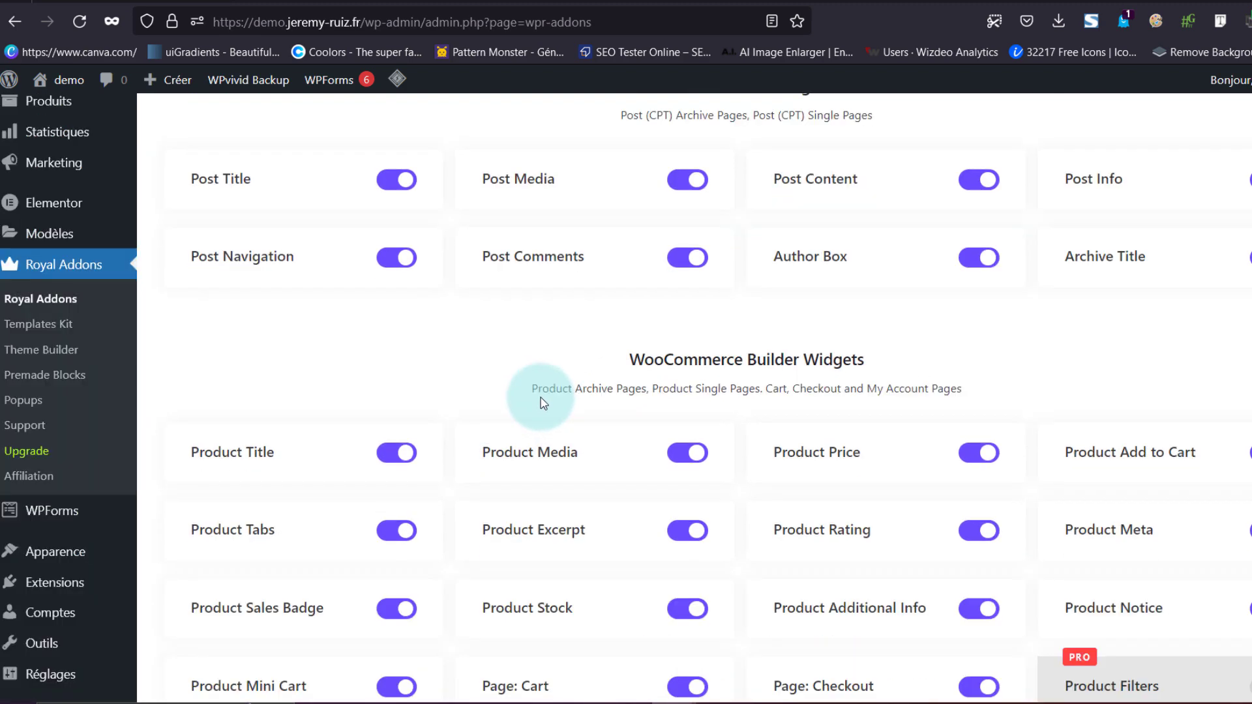
scroll(542, 404, down, 1)
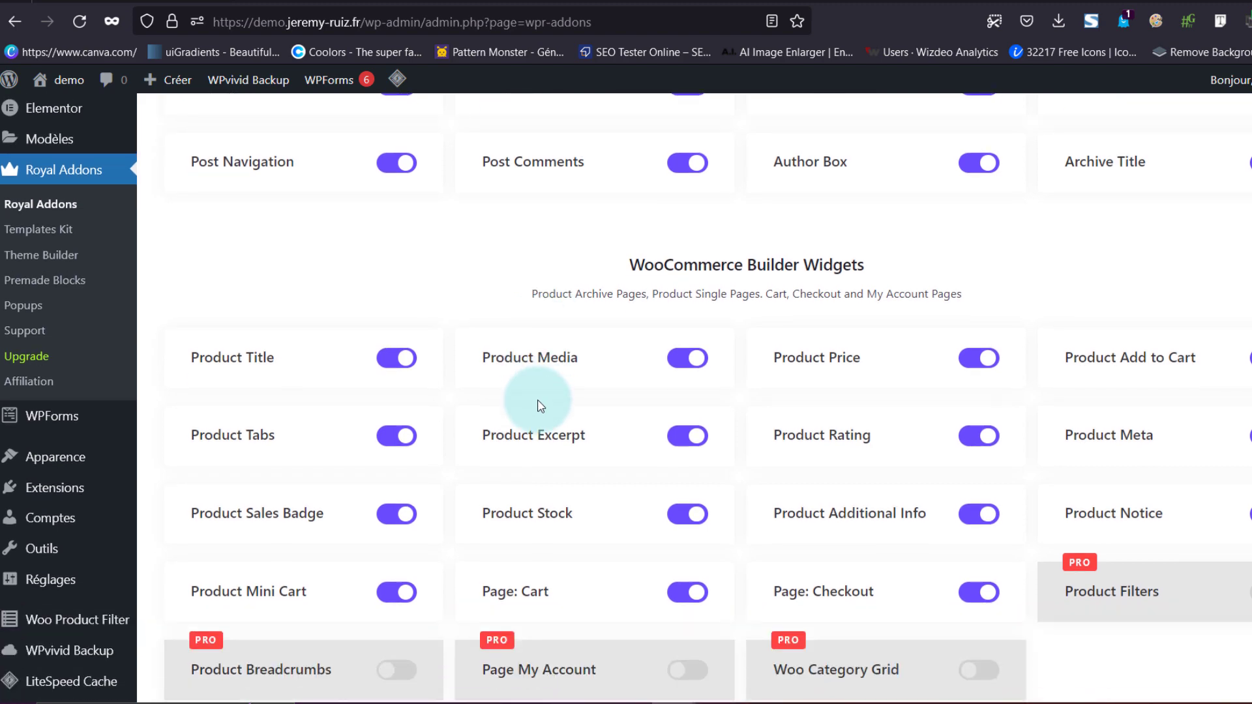
scroll(534, 365, down, 2)
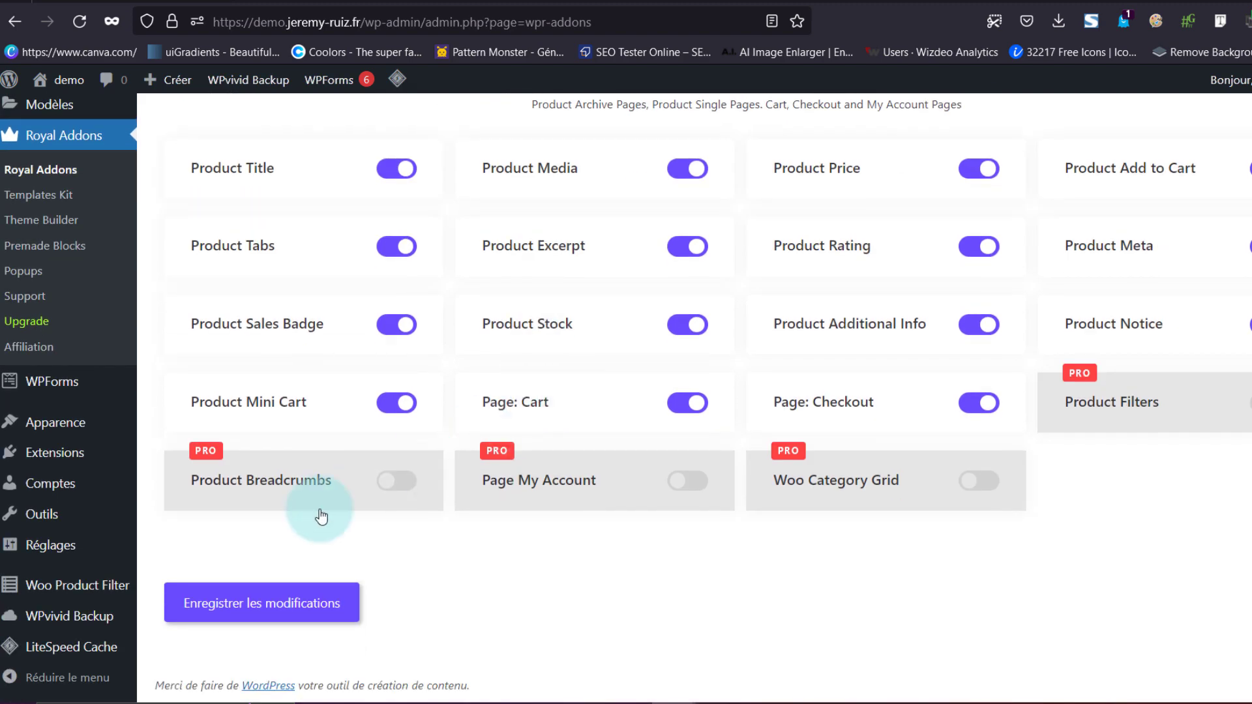
click(281, 597)
click(369, 320)
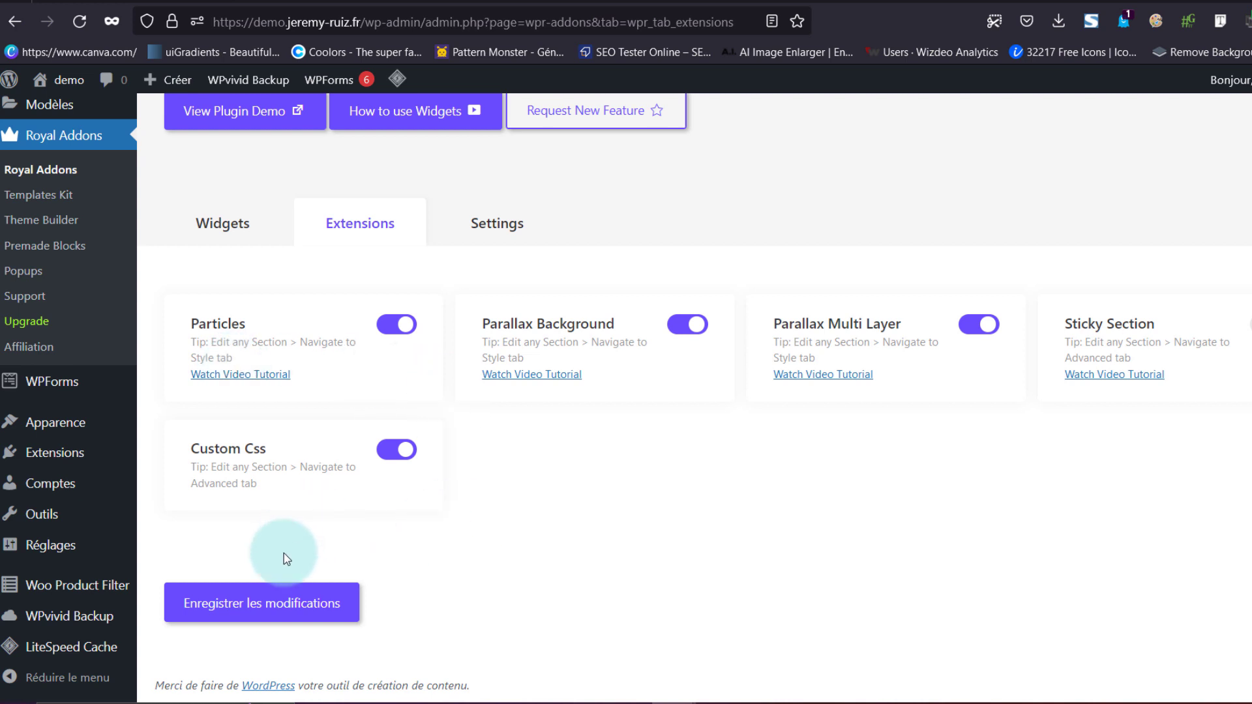
click(283, 600)
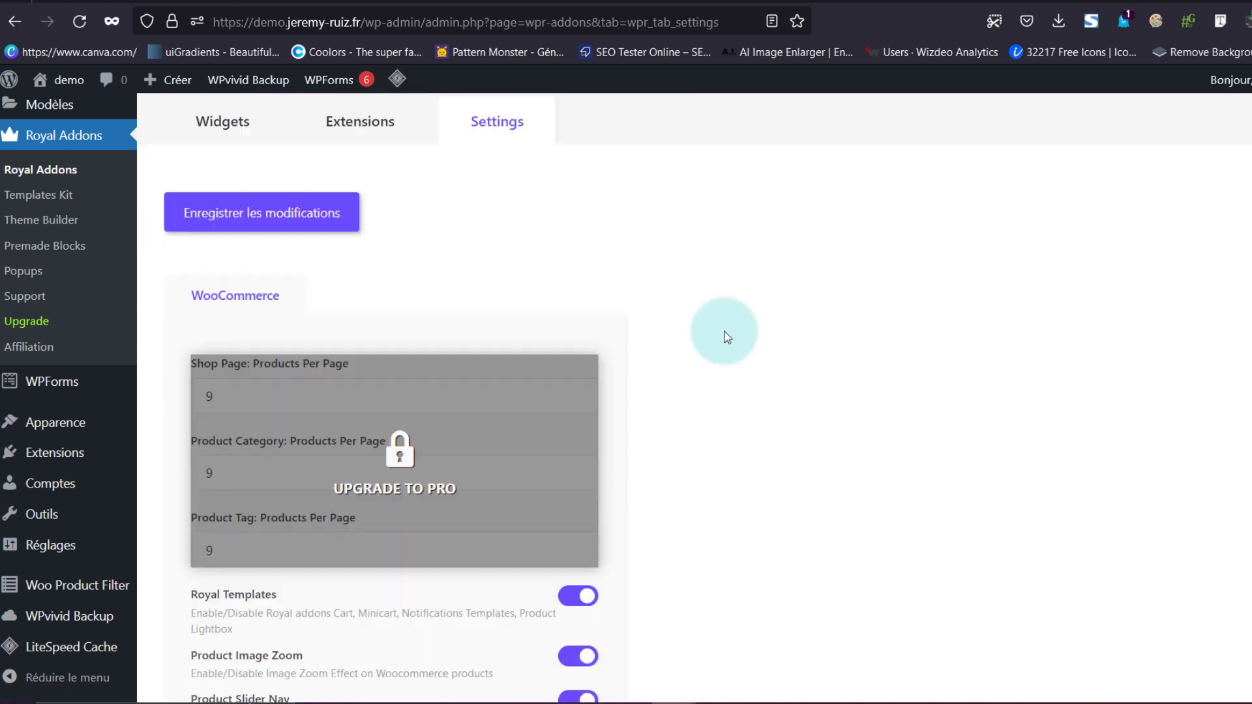
- Review the Royal Addons WooCommerce, Integrations and Lightbox settings, and open the Theme Builder
scroll(723, 336, down, 4)
scroll(726, 337, down, 5)
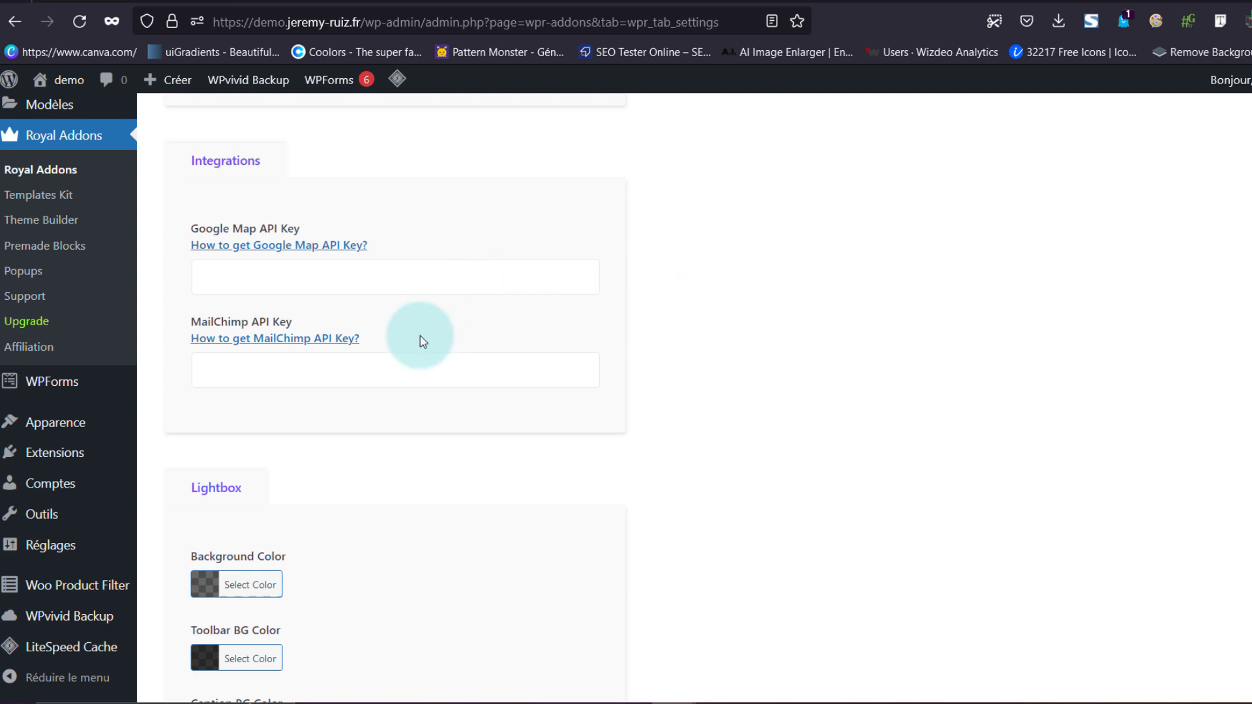
scroll(424, 344, down, 3)
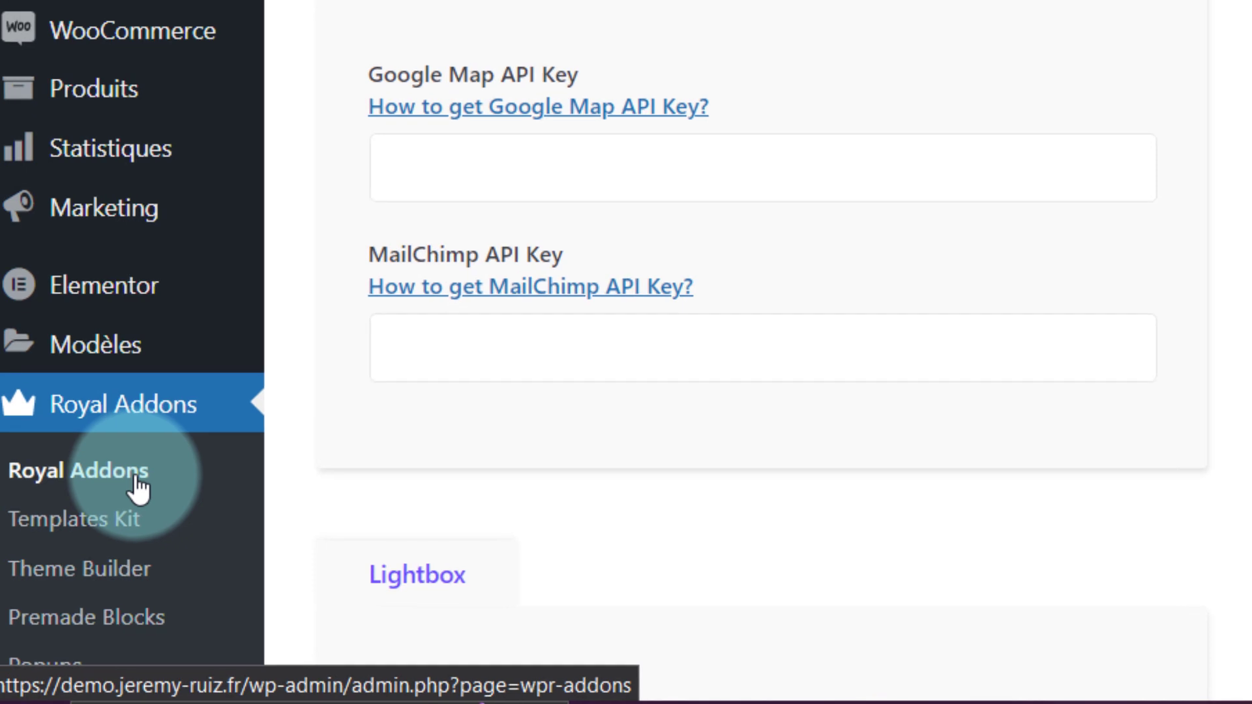
scroll(135, 517, down, 2)
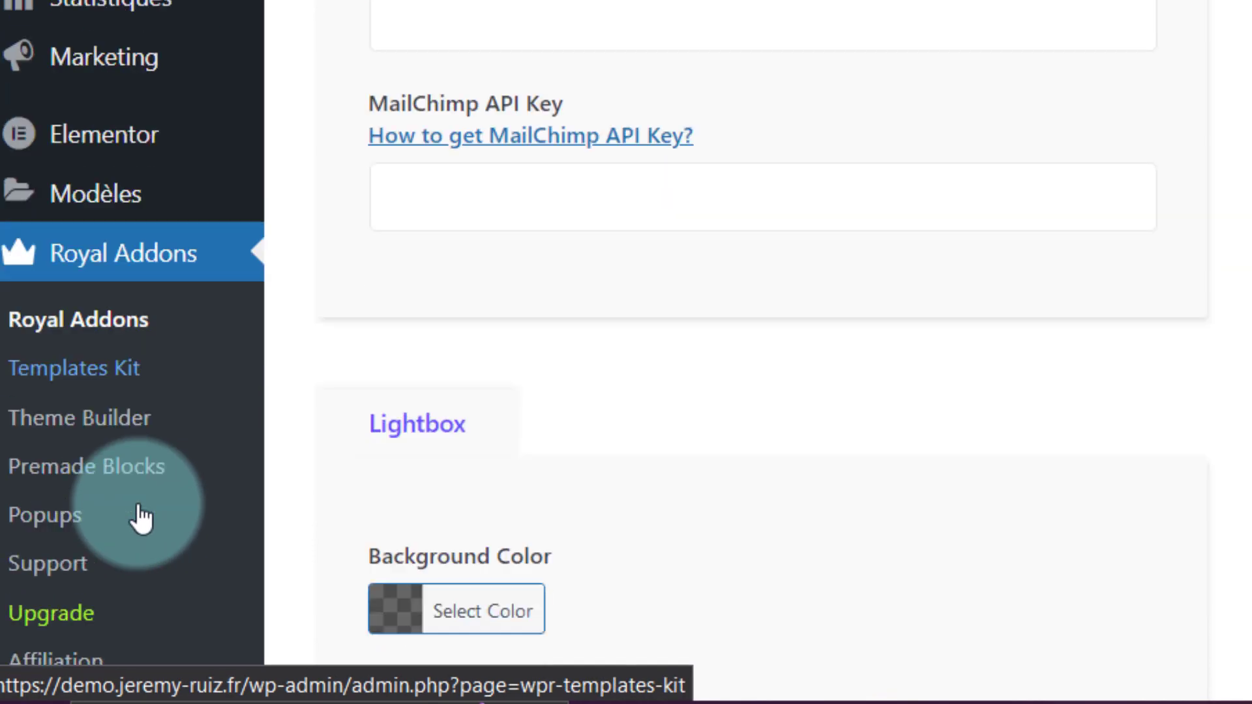
click(127, 388)
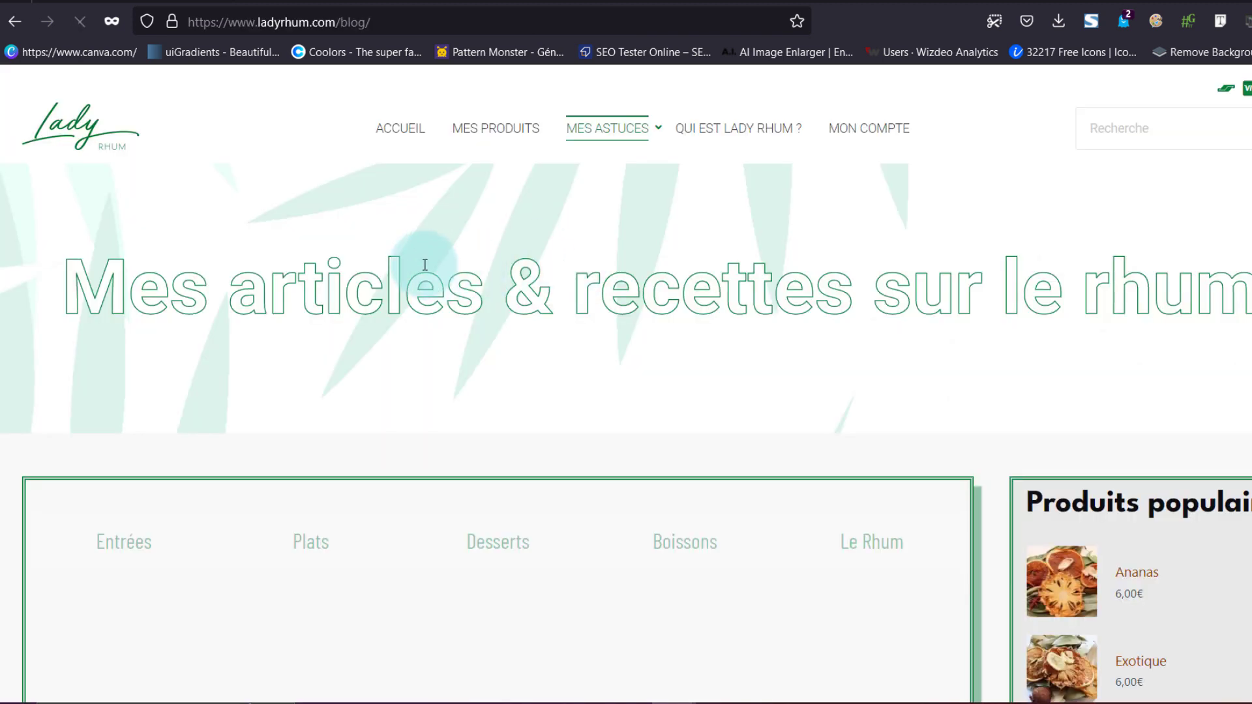
- Examine the Lady Rhum blog archive page and its Plats, Desserts, Boissons and Le Rhum categories as an archive template example
scroll(425, 264, down, 3)
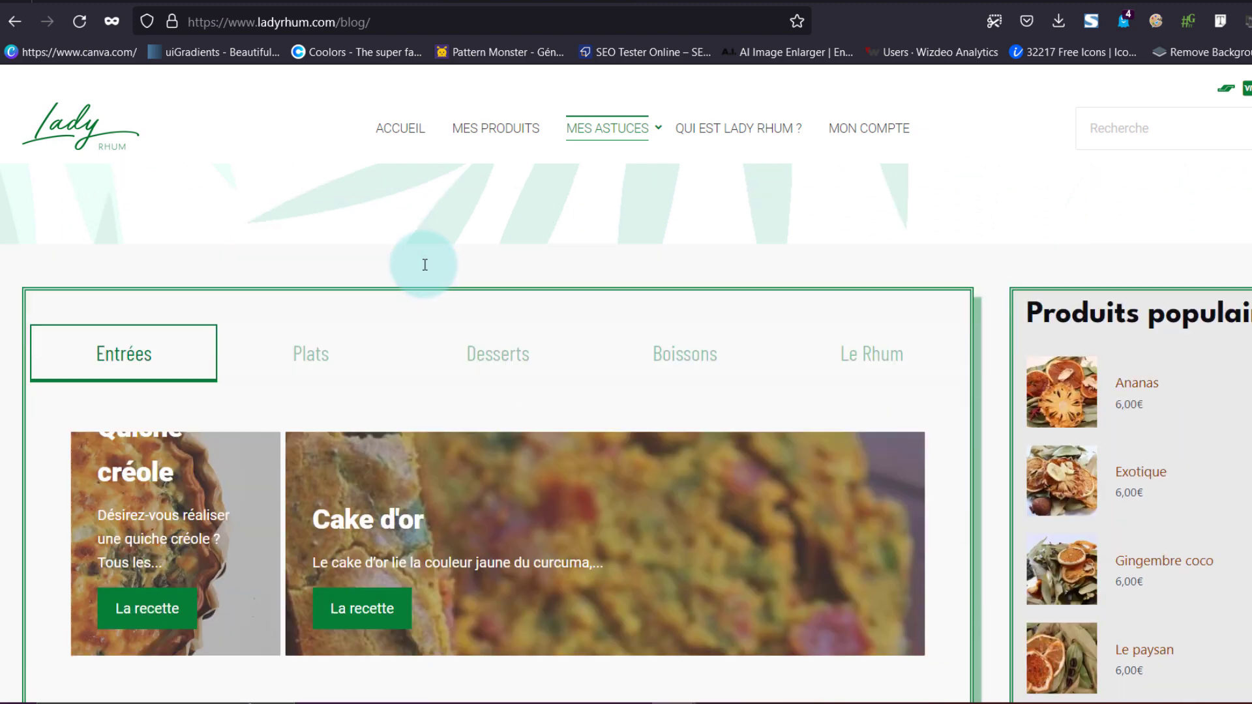
scroll(423, 265, down, 3)
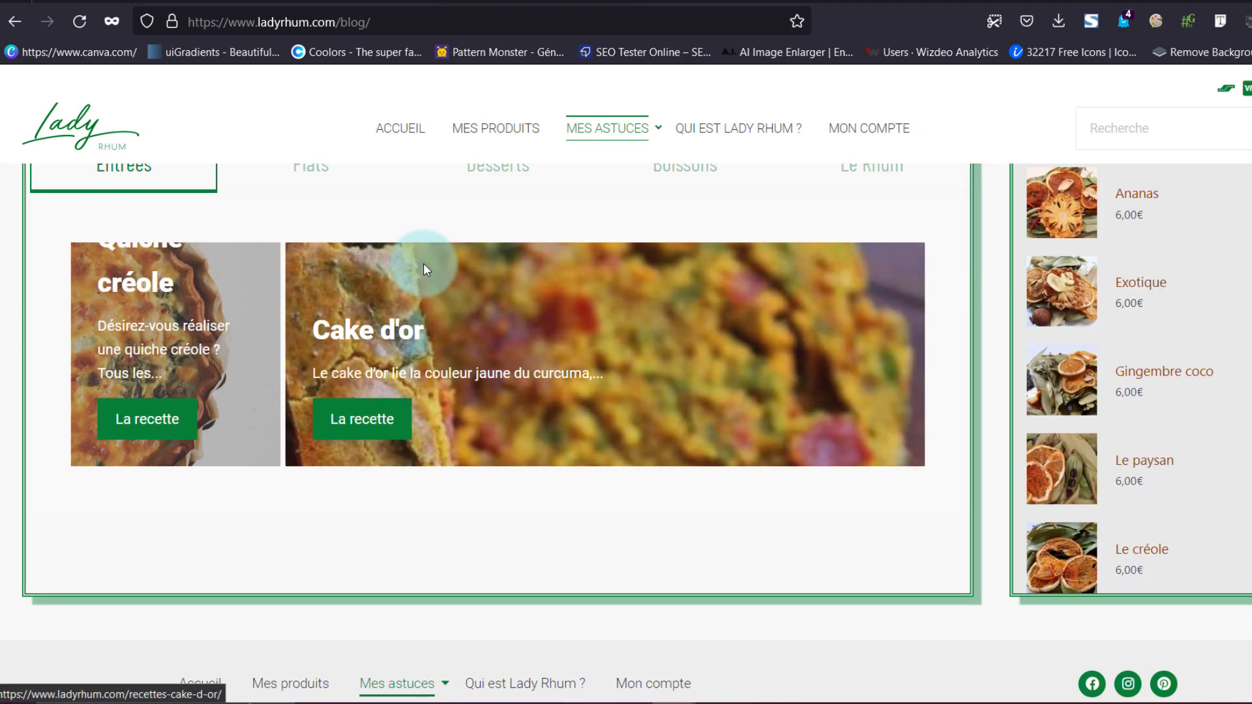
scroll(424, 263, down, 2)
scroll(424, 264, up, 3)
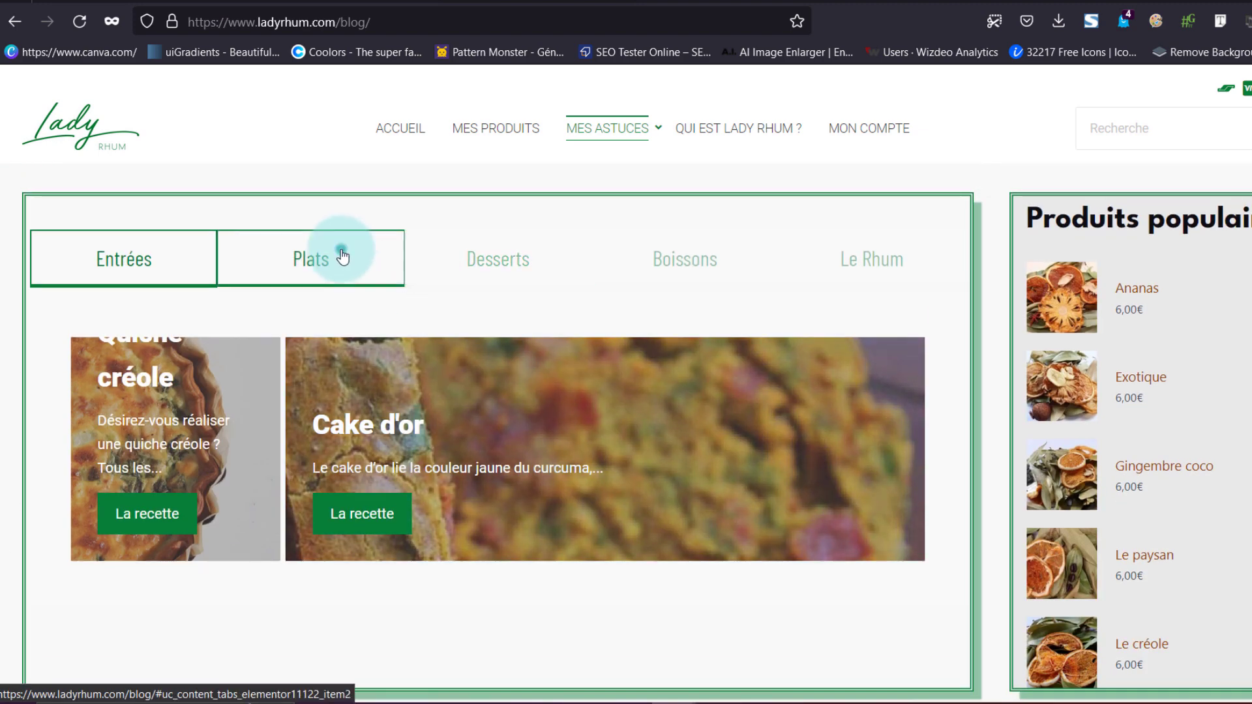
click(342, 254)
click(450, 257)
click(672, 264)
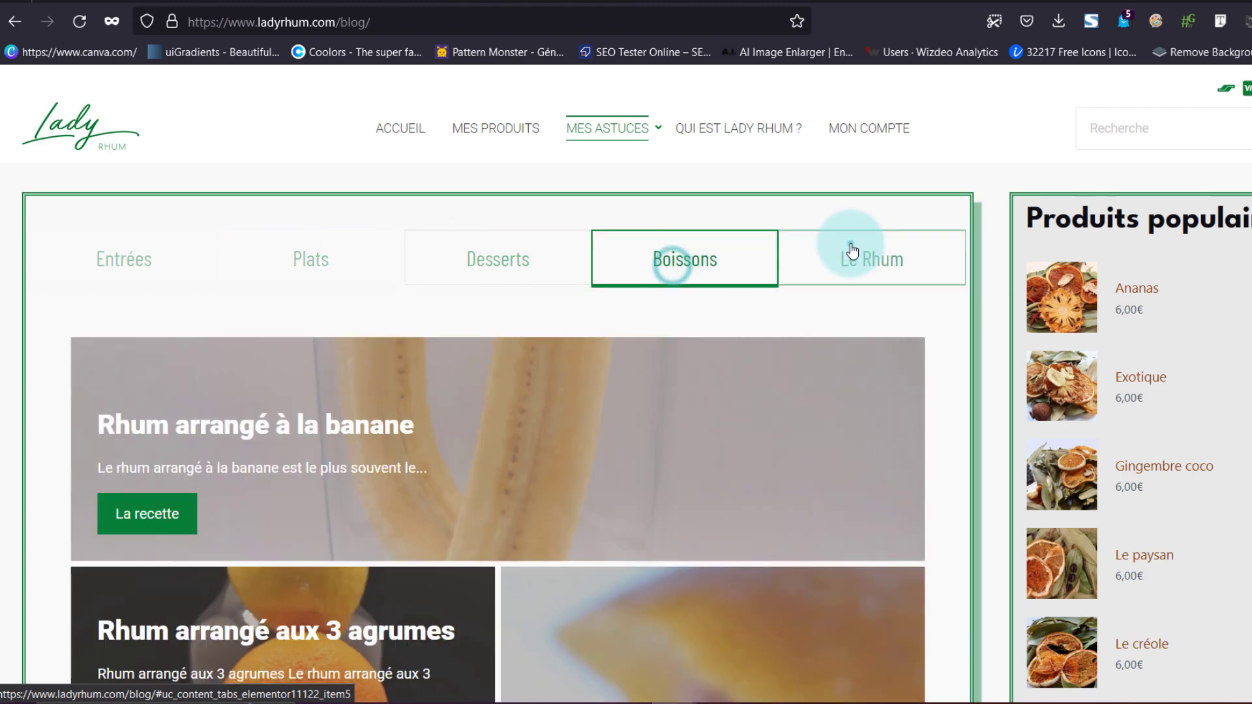
click(853, 249)
scroll(844, 246, up, 2)
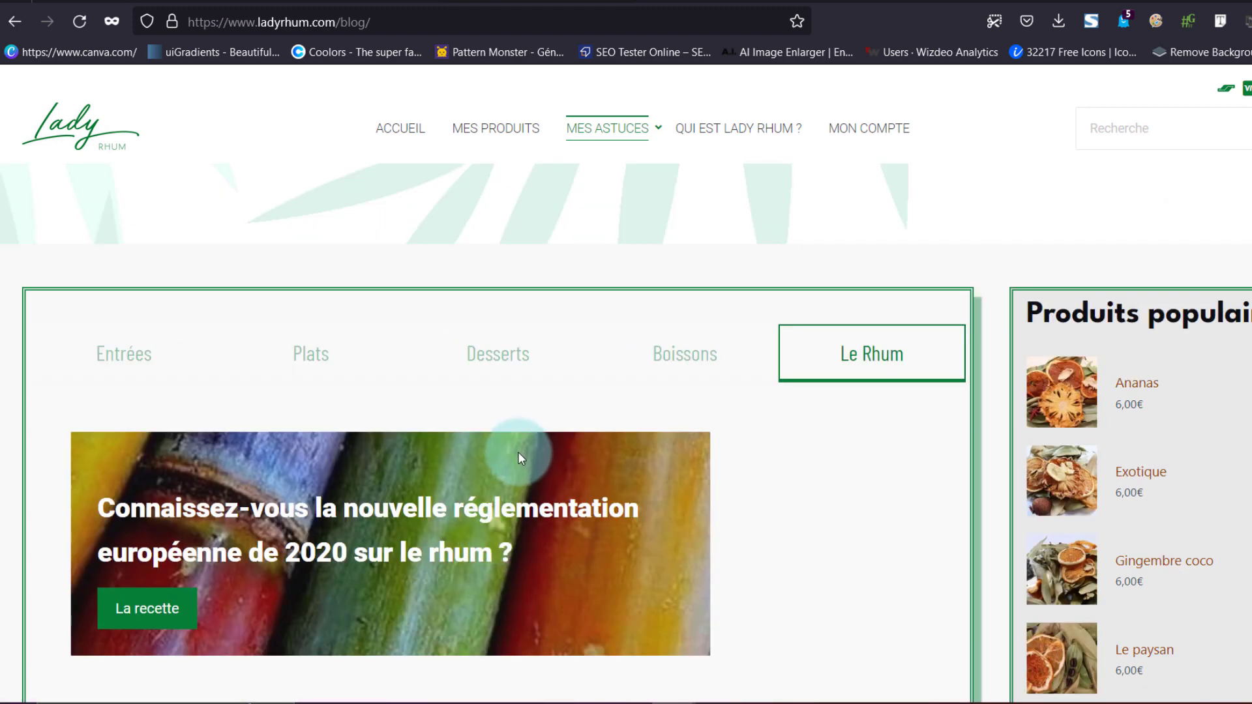
click(331, 346)
click(465, 347)
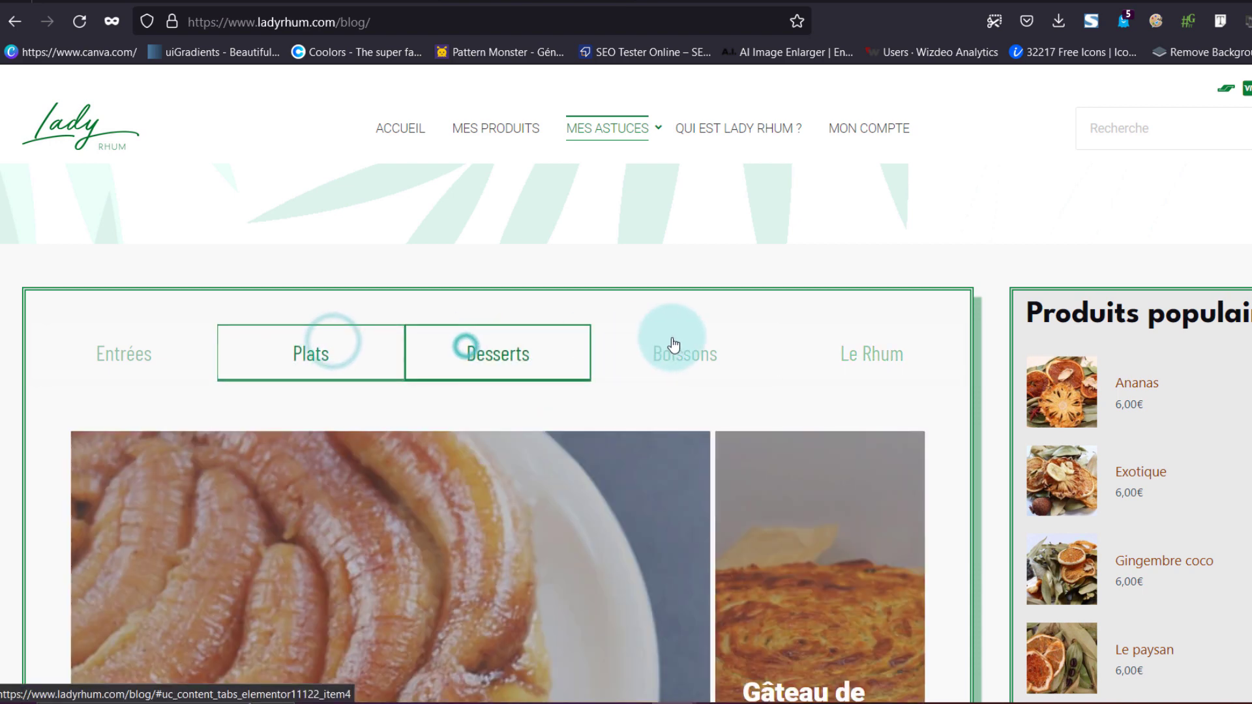
click(673, 344)
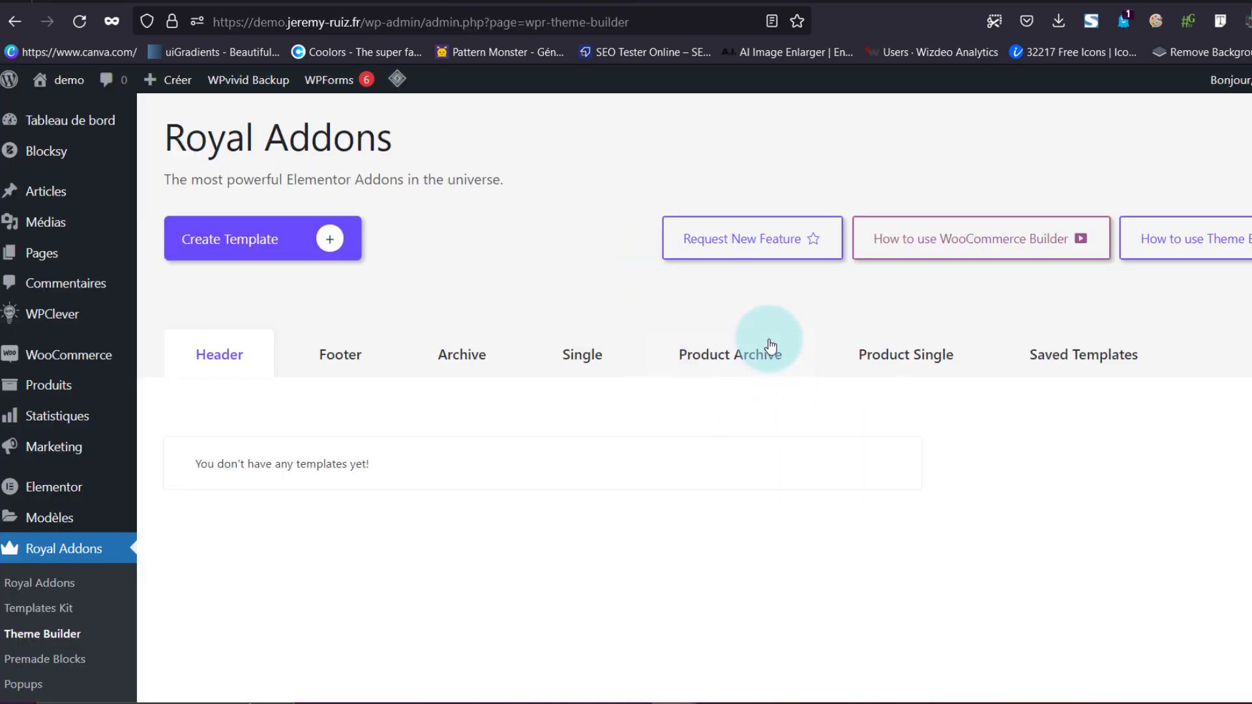
- Examine the Lady Rhum products page and the Goût pays product page as product archive and single product examples
click(769, 346)
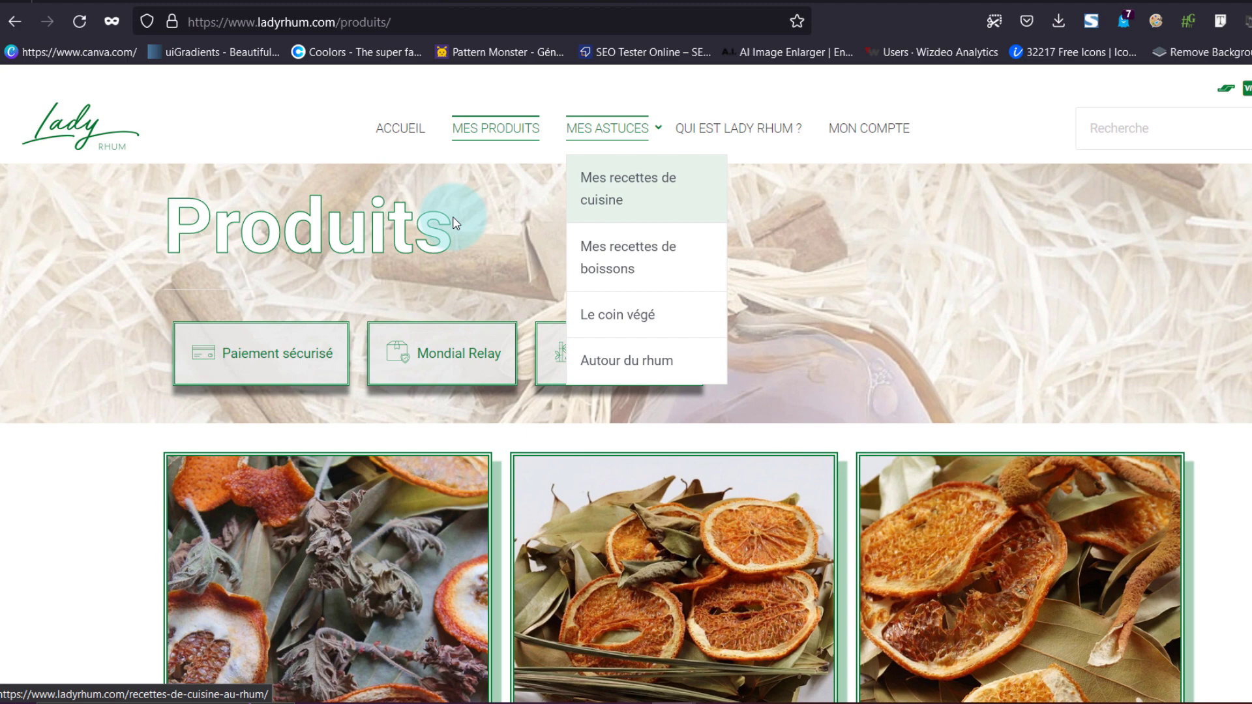
scroll(451, 226, down, 1)
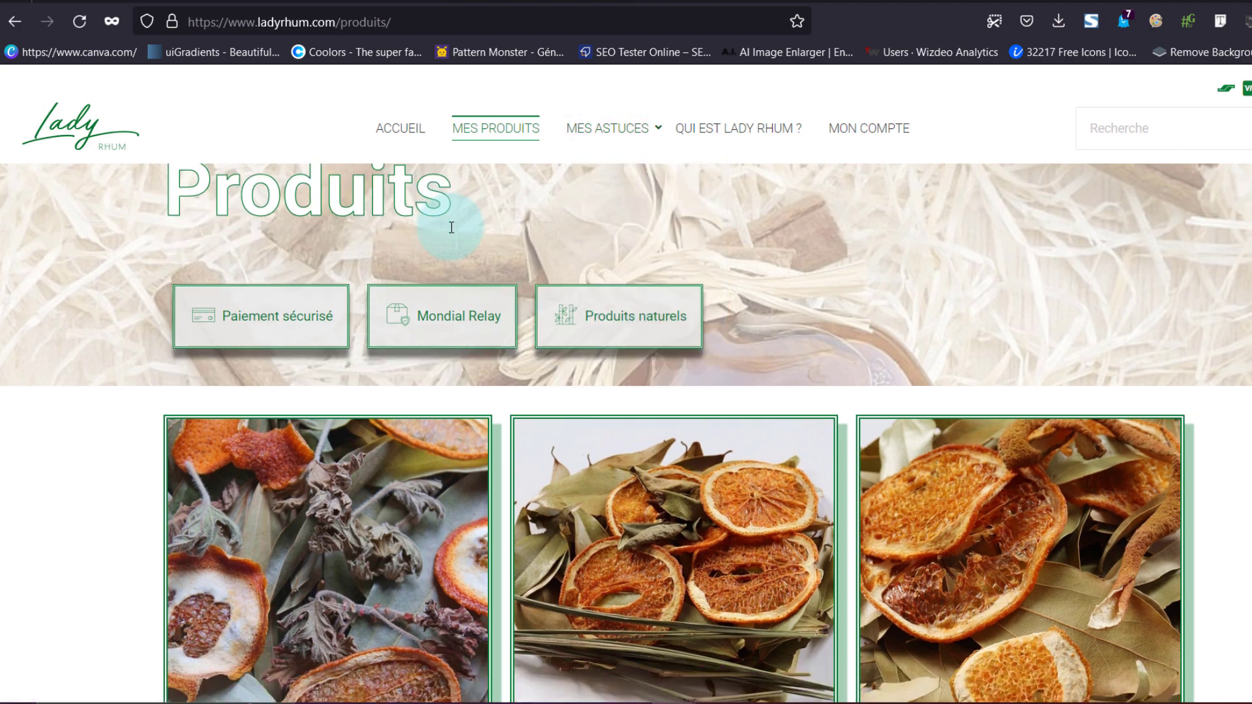
scroll(451, 227, down, 4)
scroll(451, 223, down, 4)
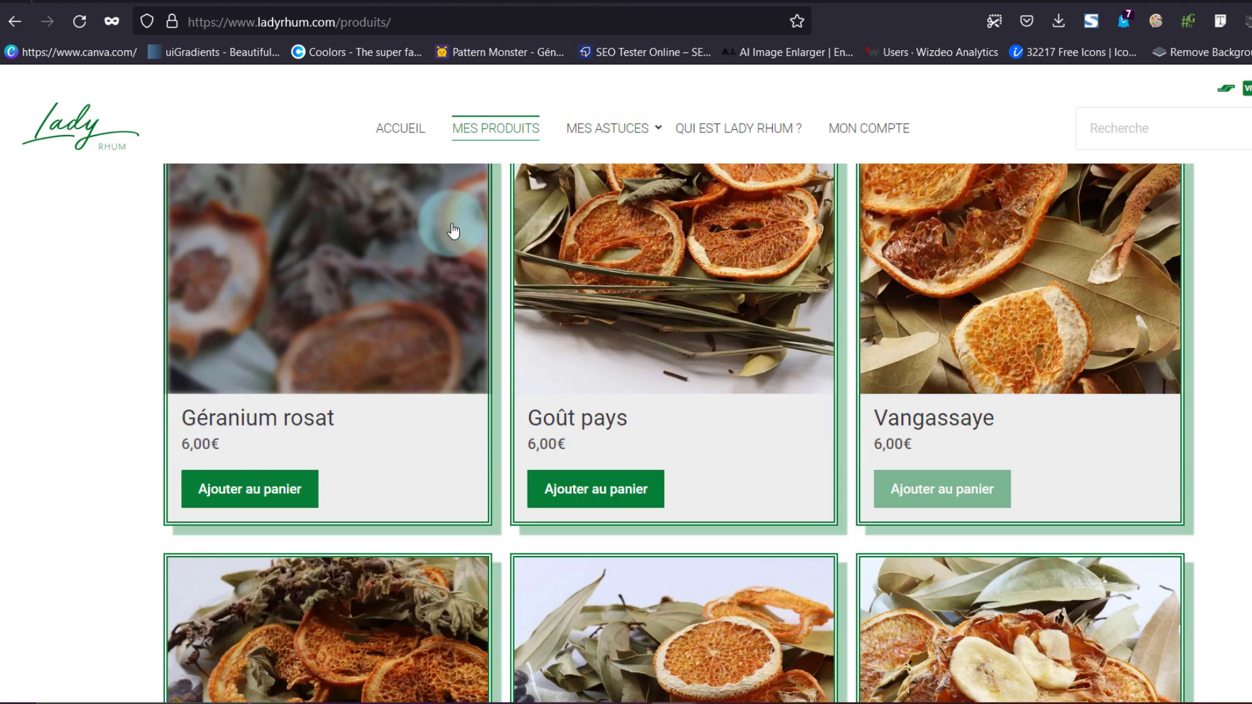
click(590, 238)
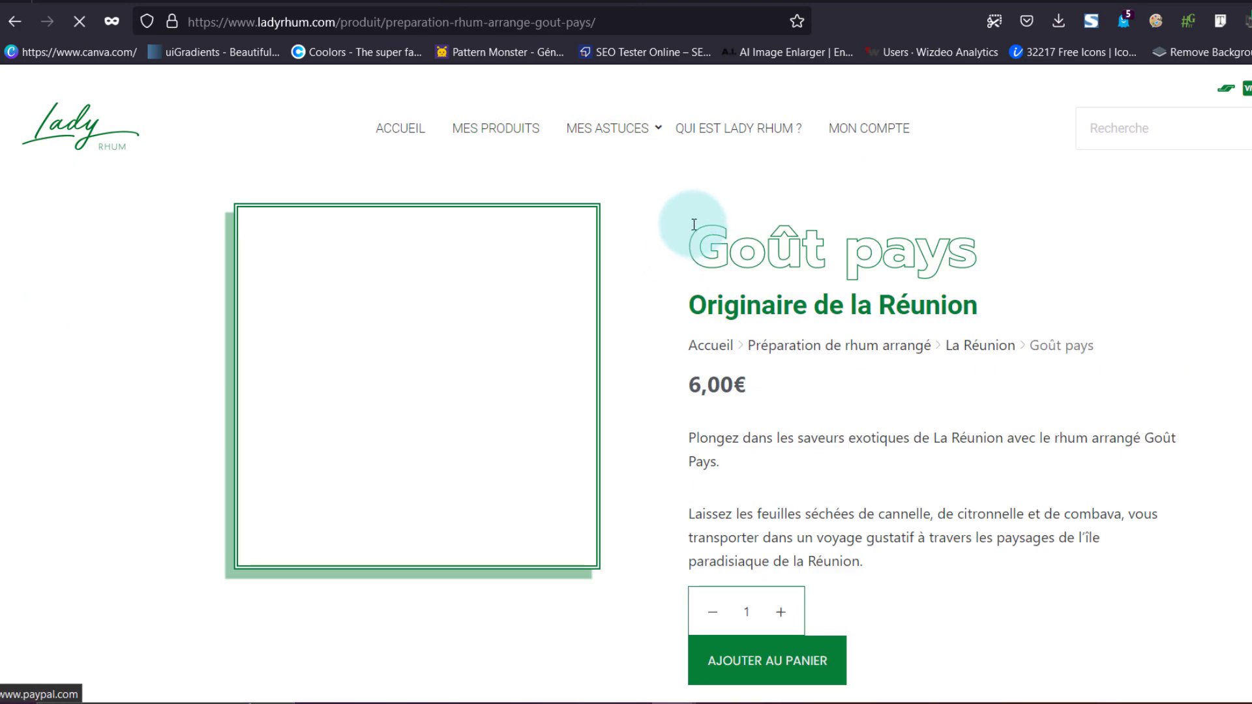
scroll(694, 225, down, 3)
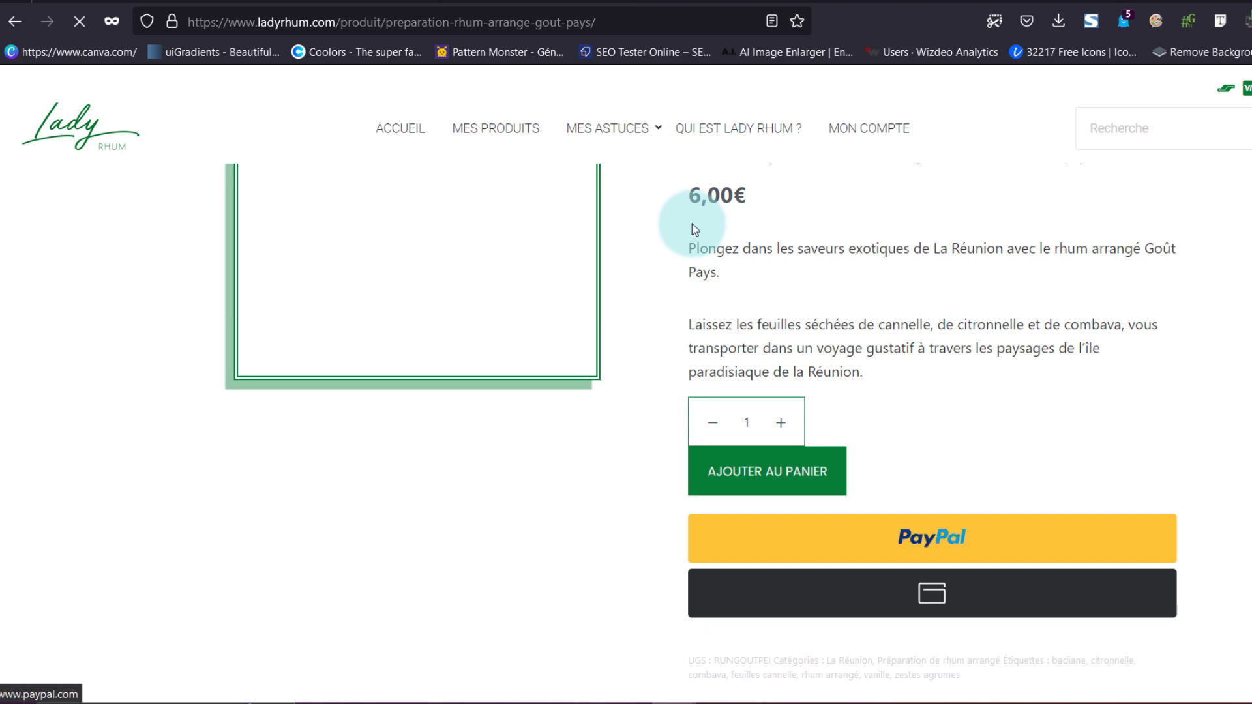
scroll(692, 224, down, 2)
scroll(686, 220, down, 10)
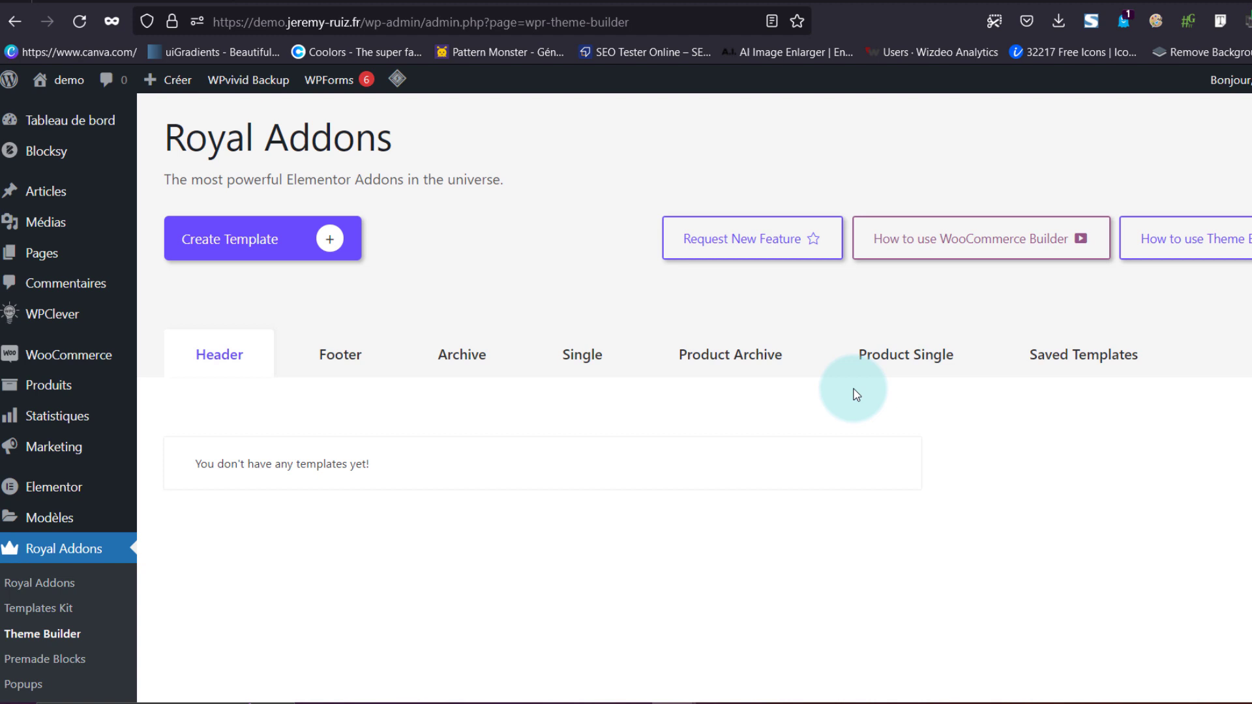
- Create a header template titled "Menu" in the Royal Addons Theme Builder
click(302, 241)
click(695, 409)
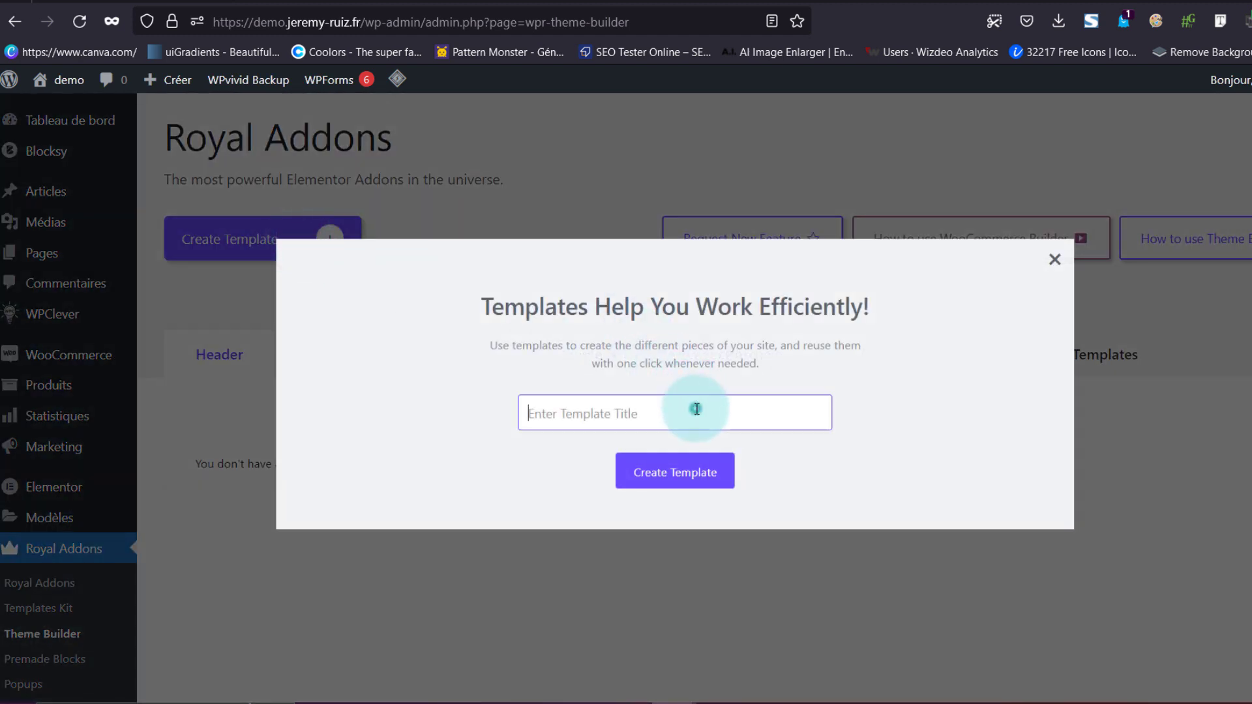
text(Menu)
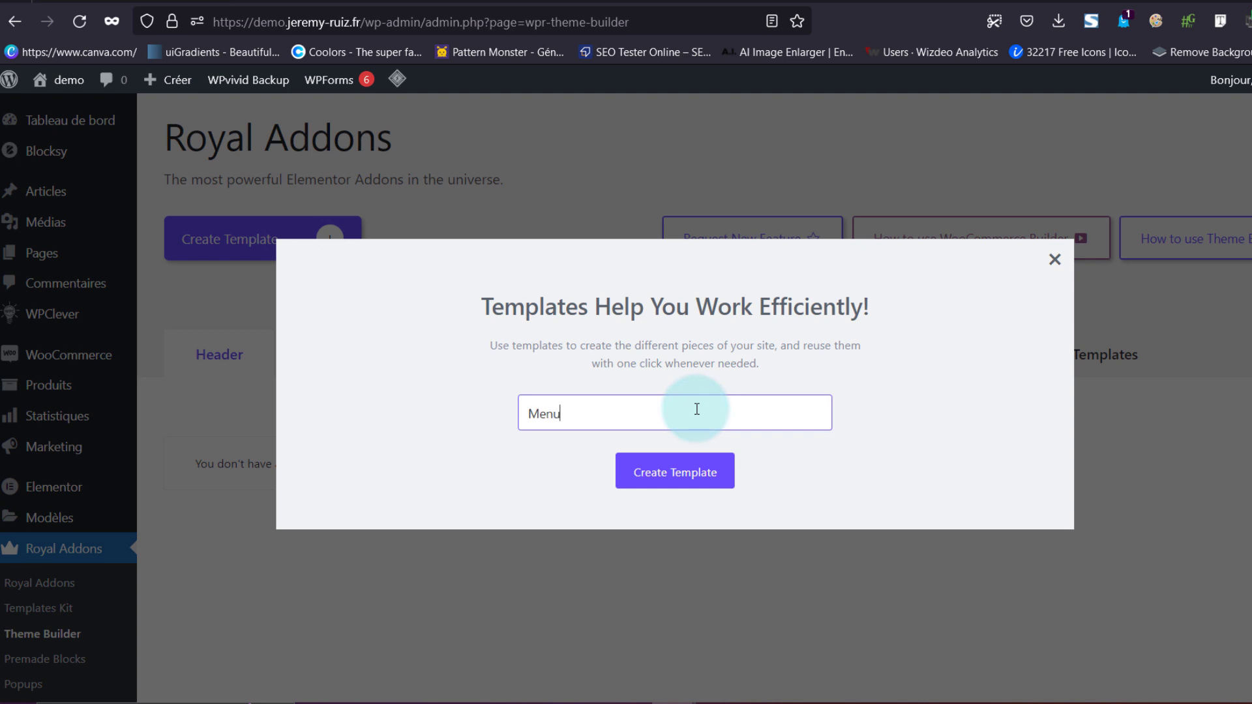
click(698, 470)
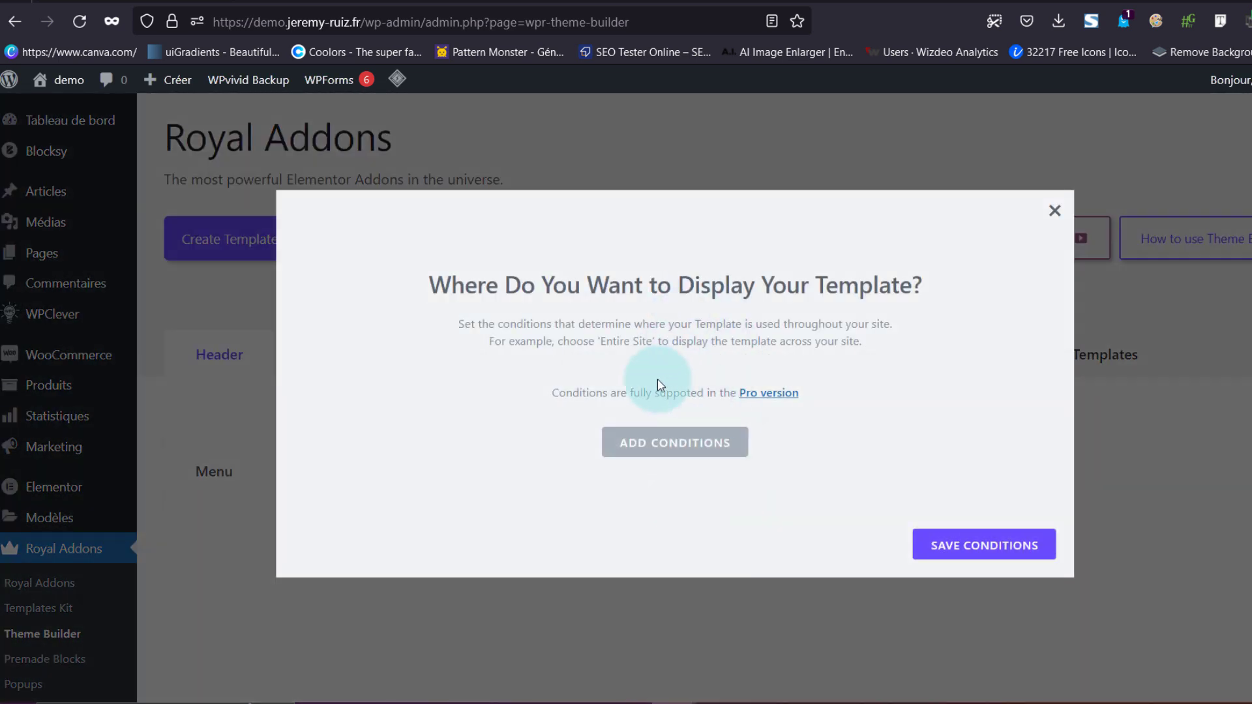
- Set the Menu template's display condition to Entire Site, enable it on Elementor Canvas pages, and save the conditions
click(659, 442)
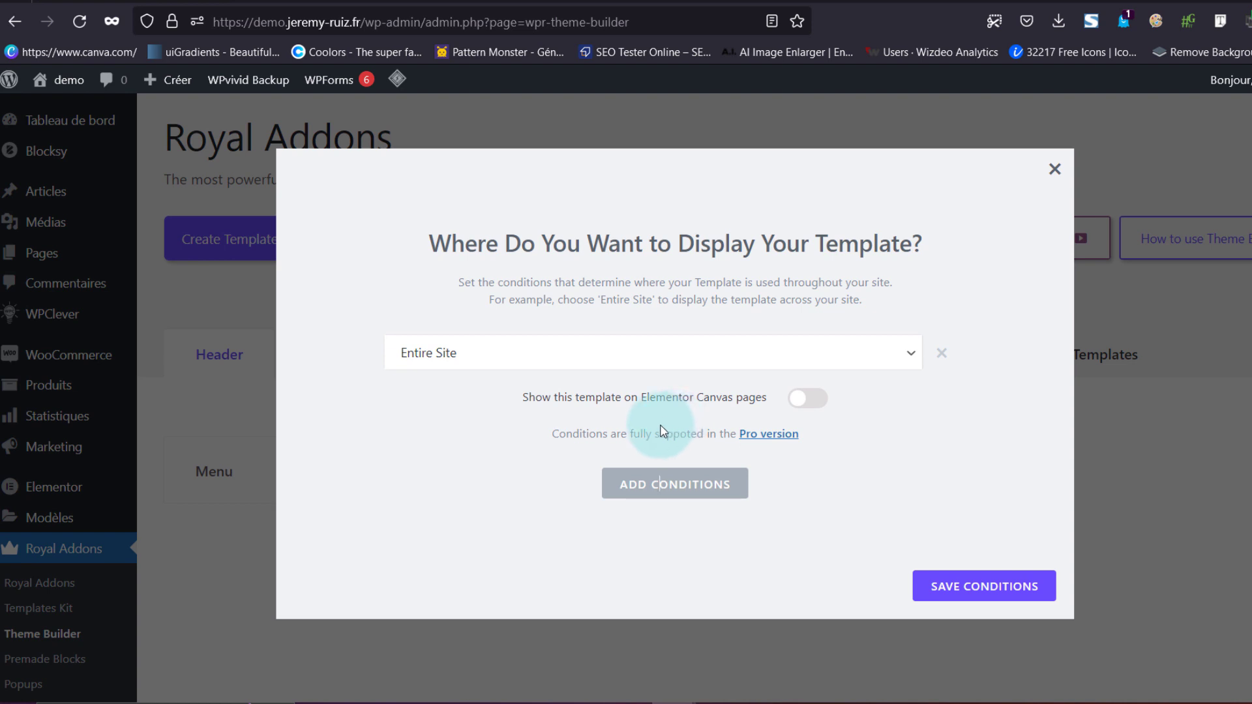
click(675, 354)
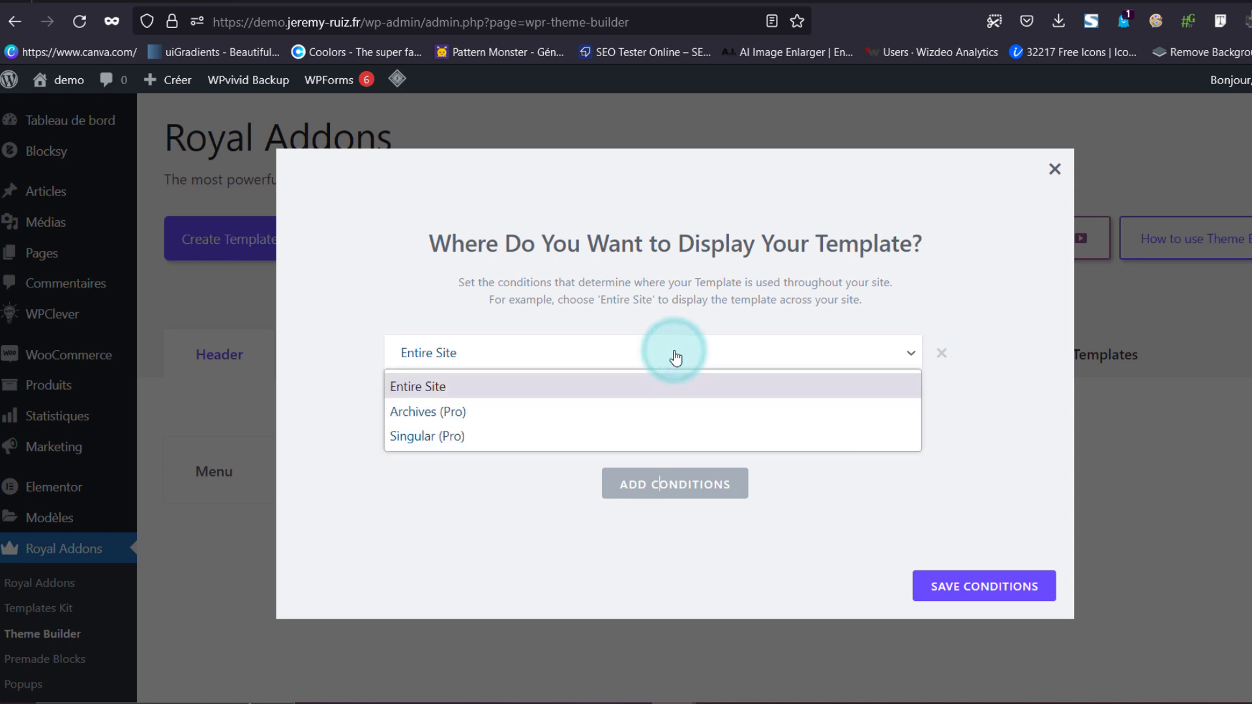
click(675, 354)
click(676, 357)
click(957, 404)
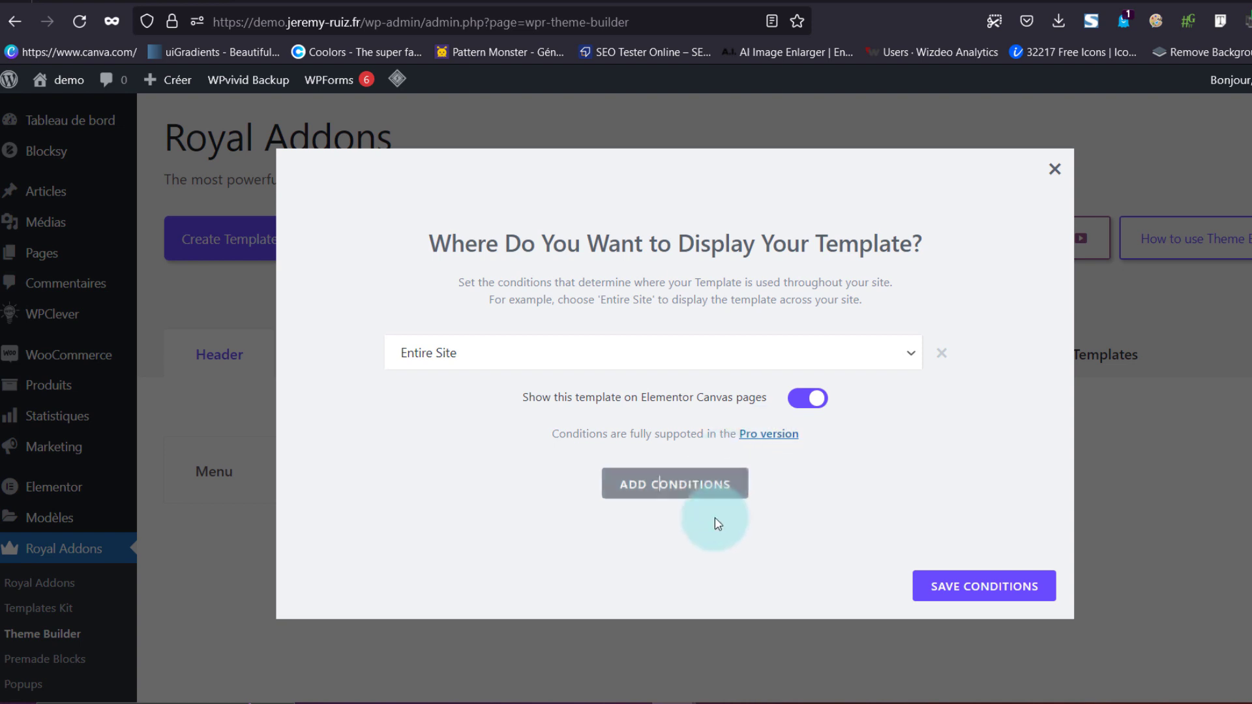
click(992, 587)
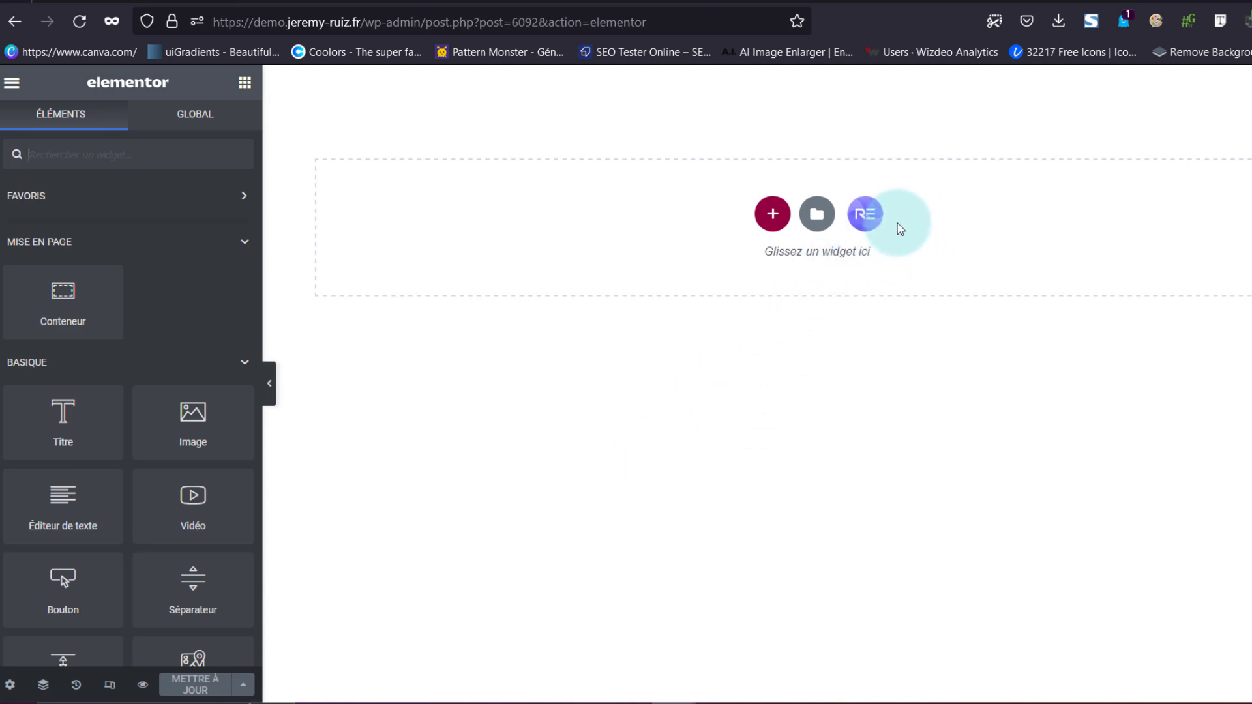
- Insert the Nav Menu v4 block from the Royal Addons library's Nav Menu category and preview it without the editing panel
click(865, 214)
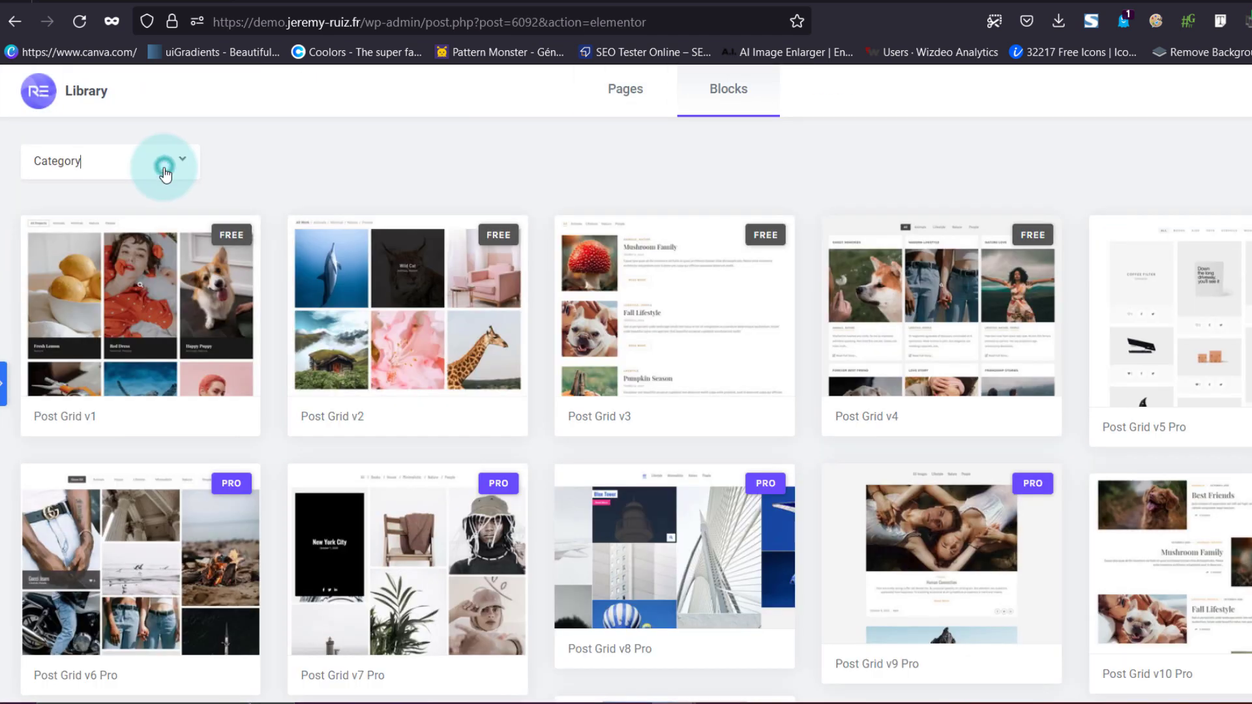
click(163, 163)
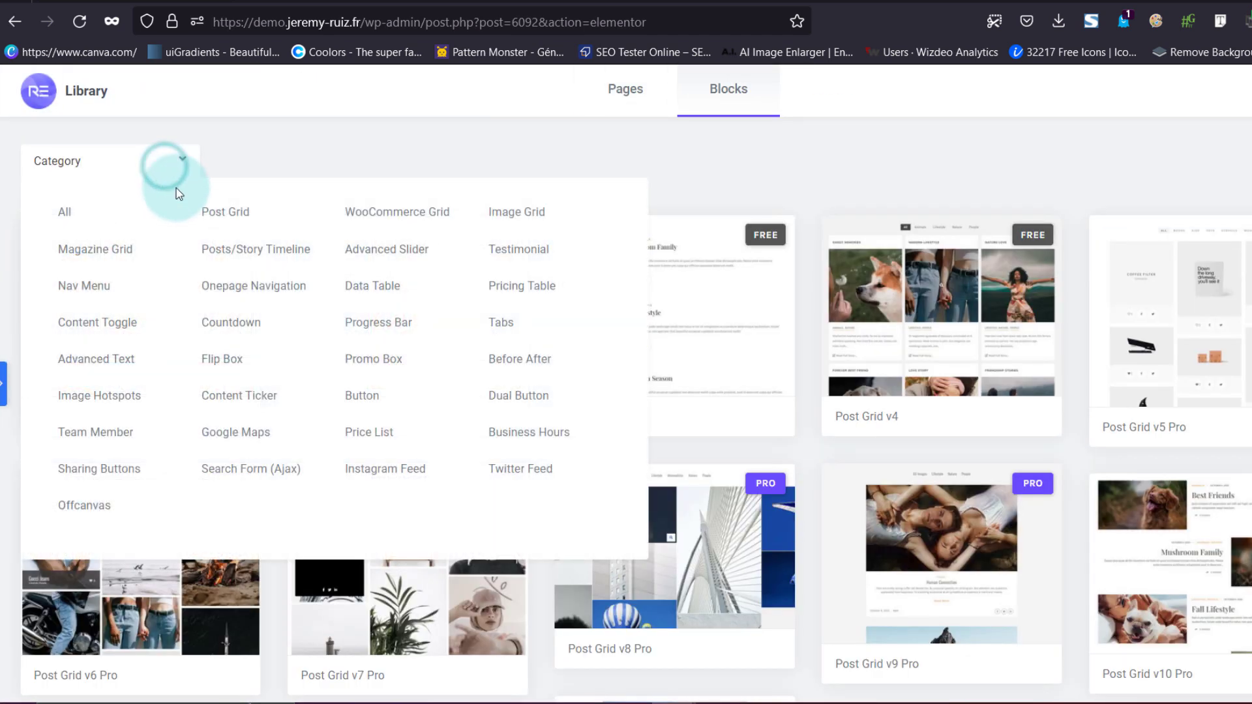
click(86, 285)
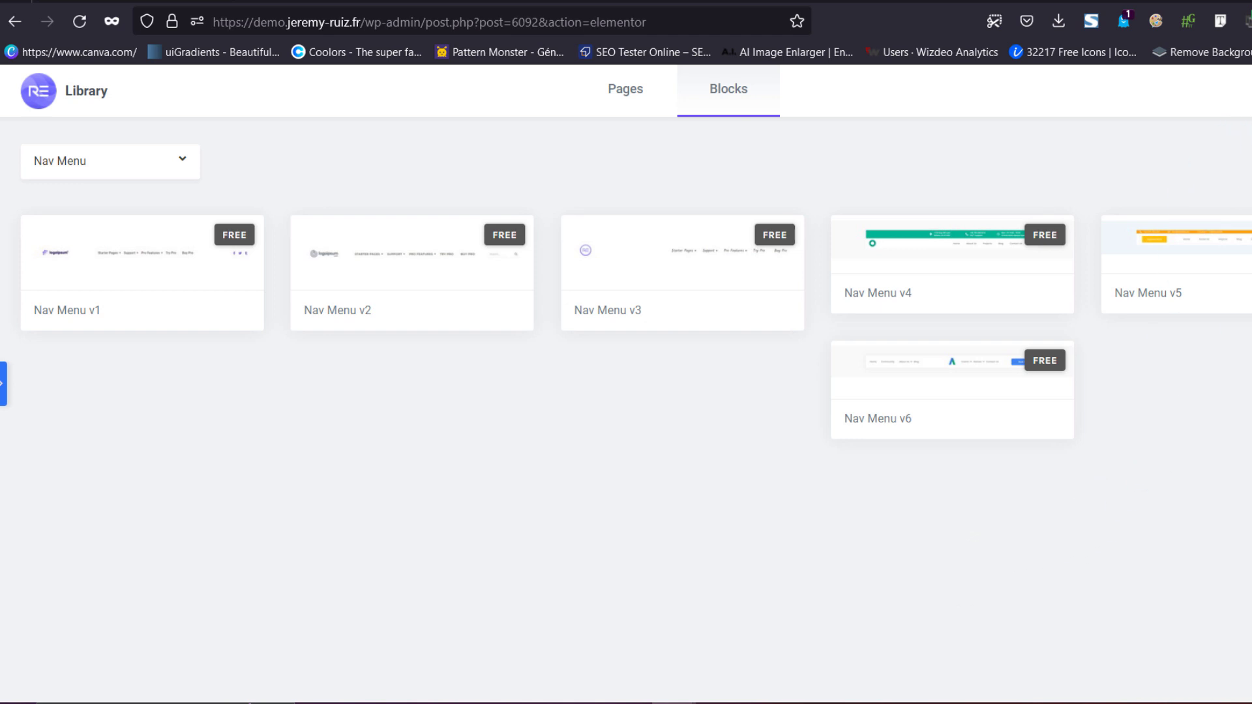
click(947, 274)
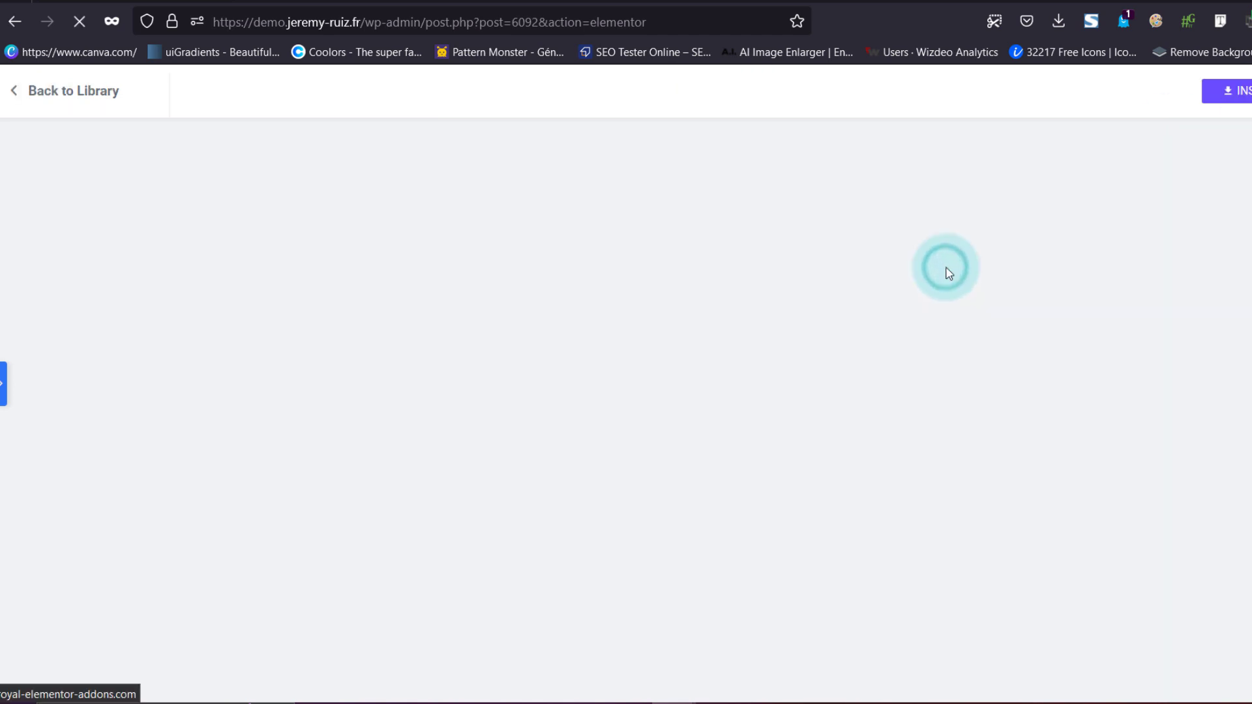
click(1232, 85)
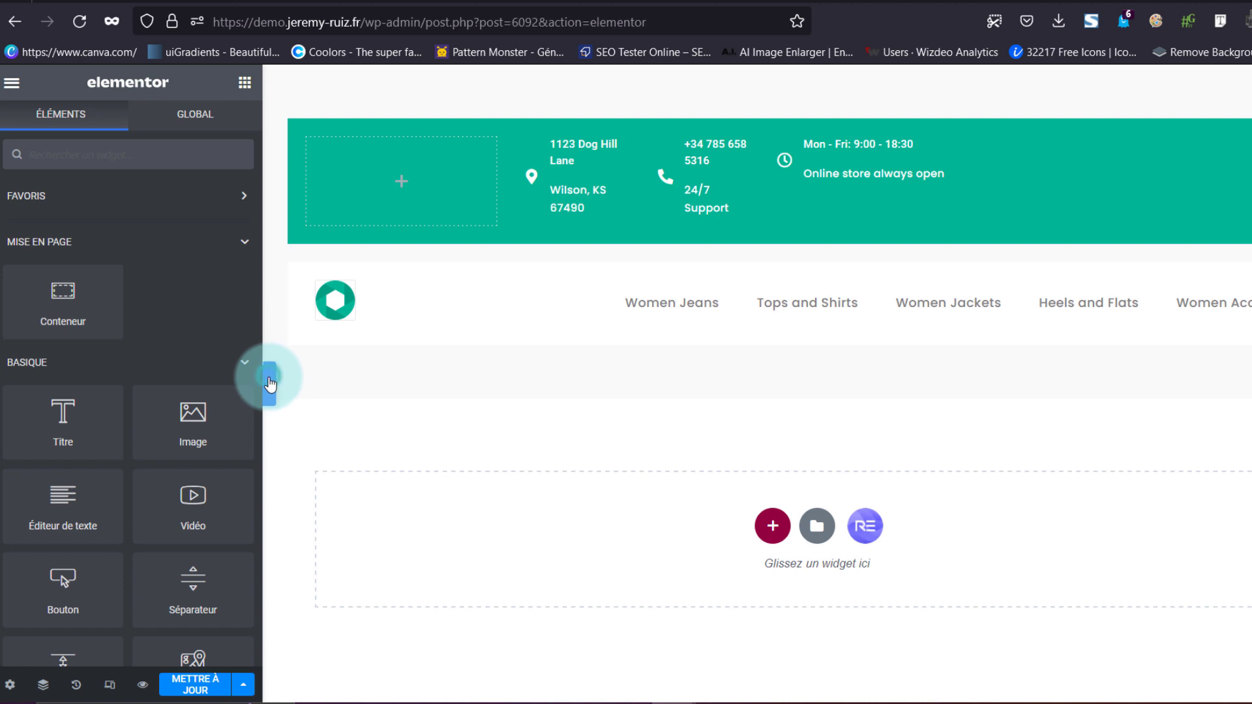
click(270, 385)
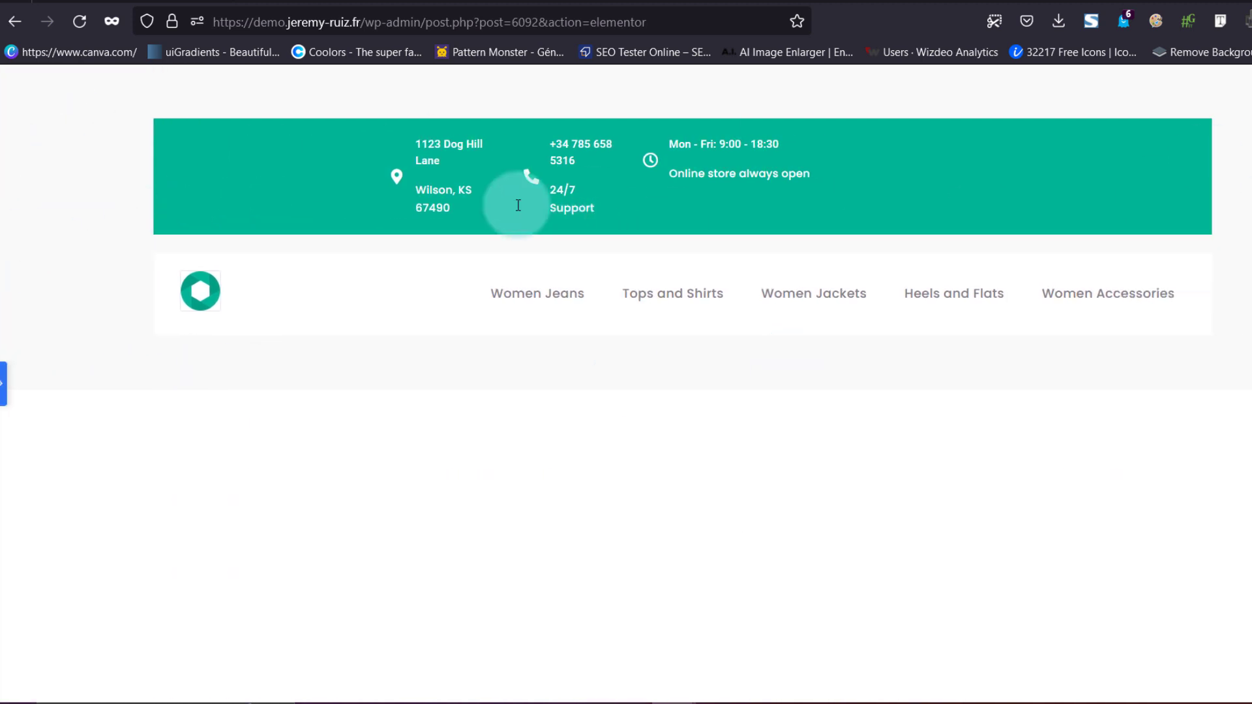
- Set the outer header container's content width to Pleine largeur
click(3, 400)
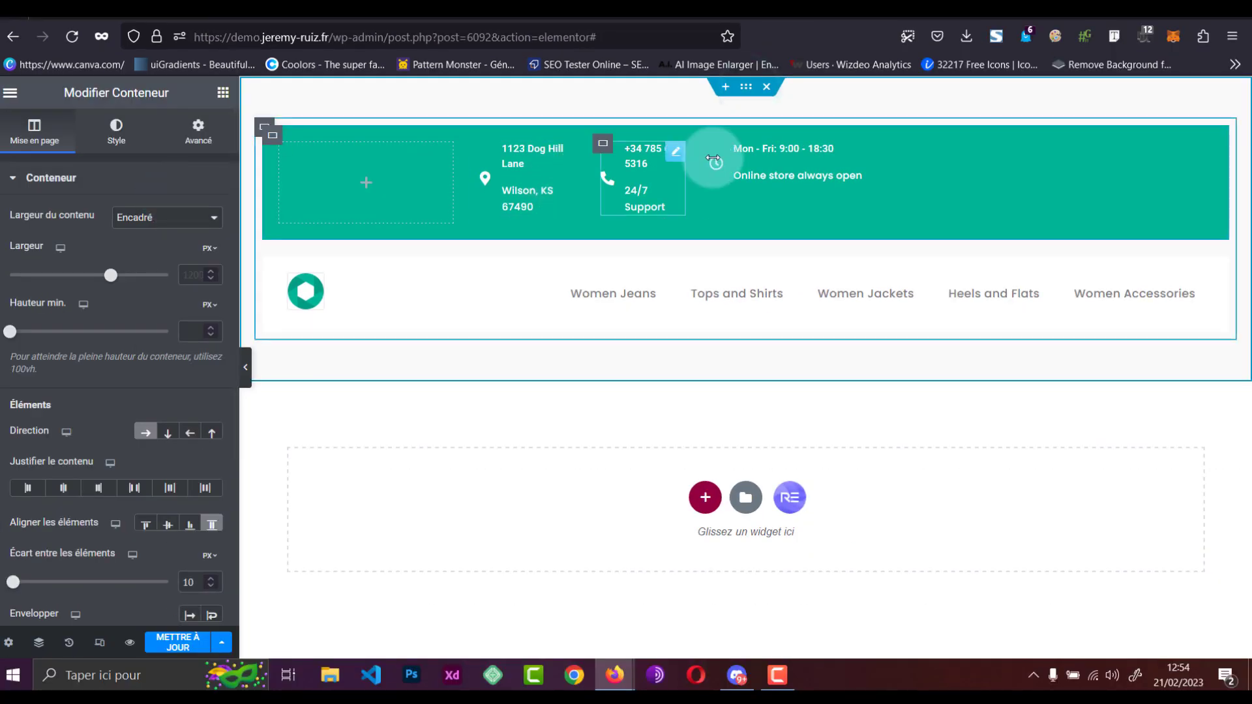
click(182, 217)
click(163, 246)
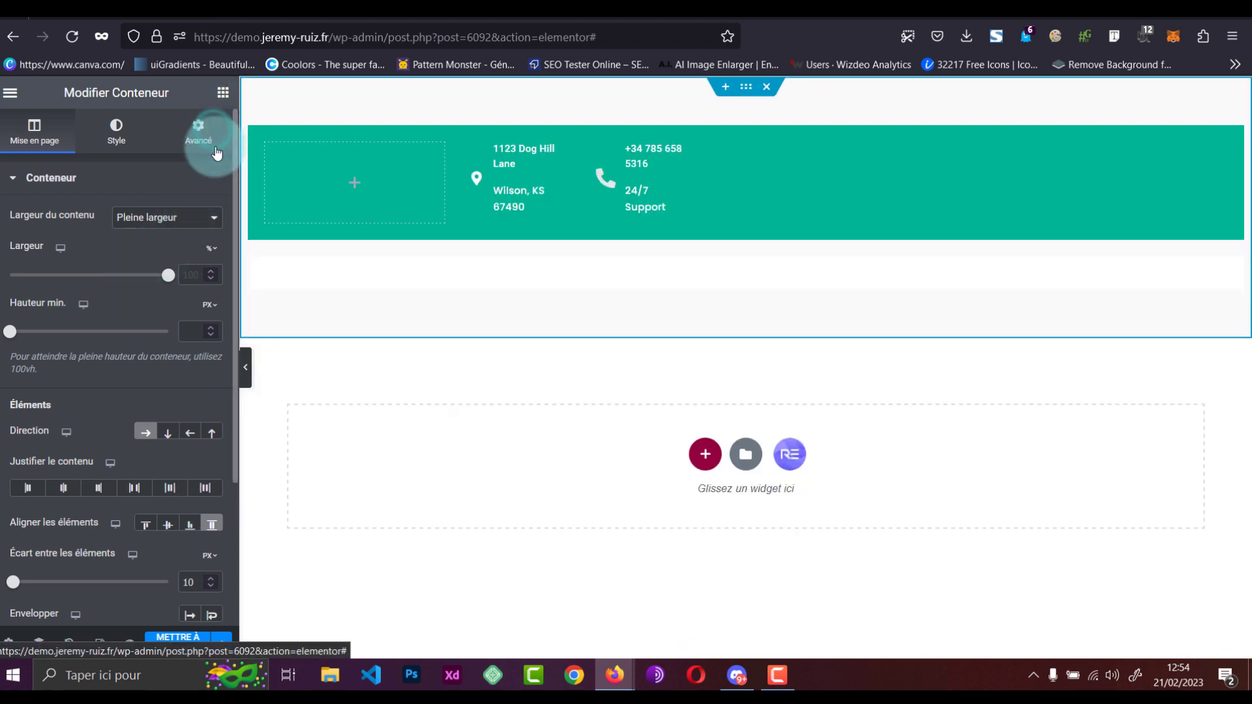
- Set the outer container's margins to 0 and its upper and lower padding to 0, and preview the header
click(199, 130)
click(120, 244)
text(0)
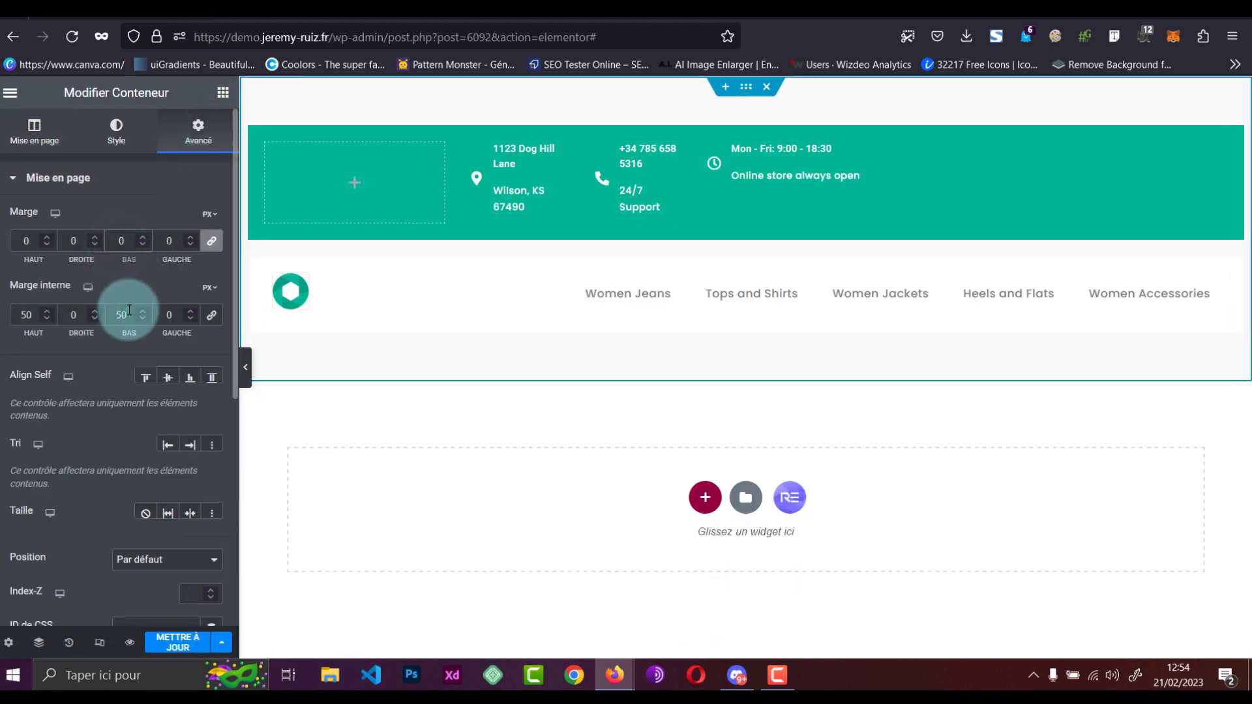
text(0)
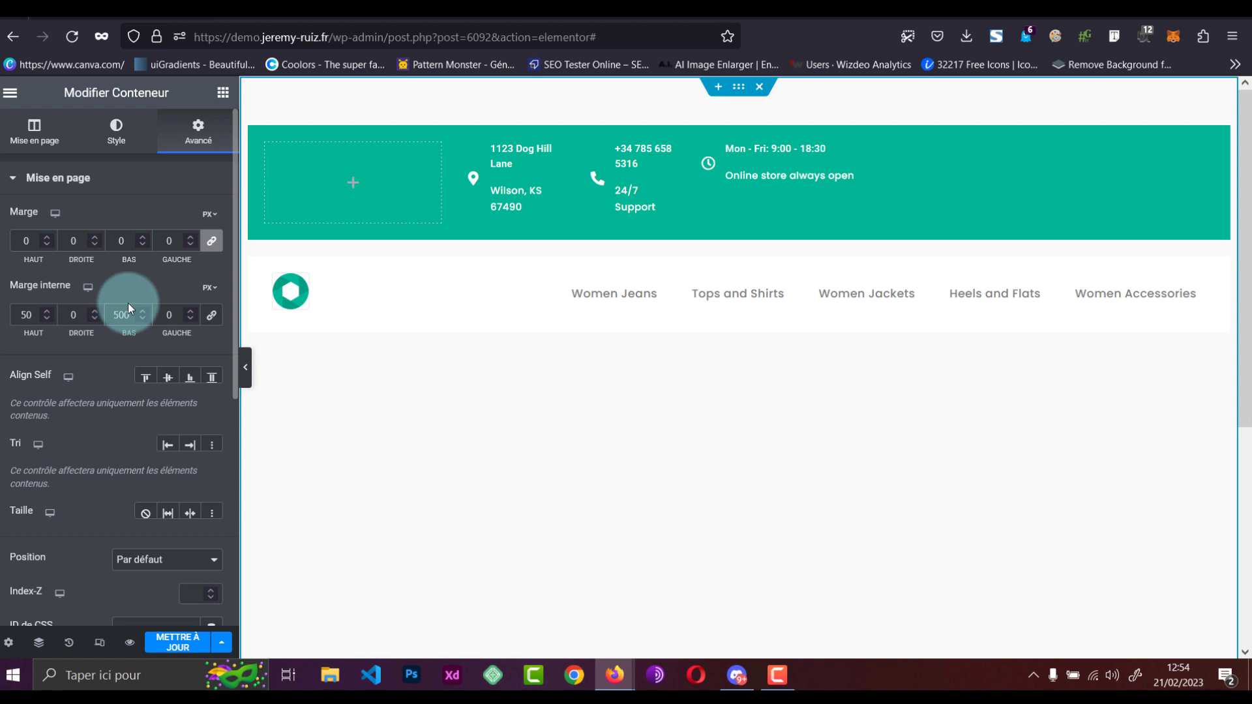
key(BackSpace)
double_click(25, 314)
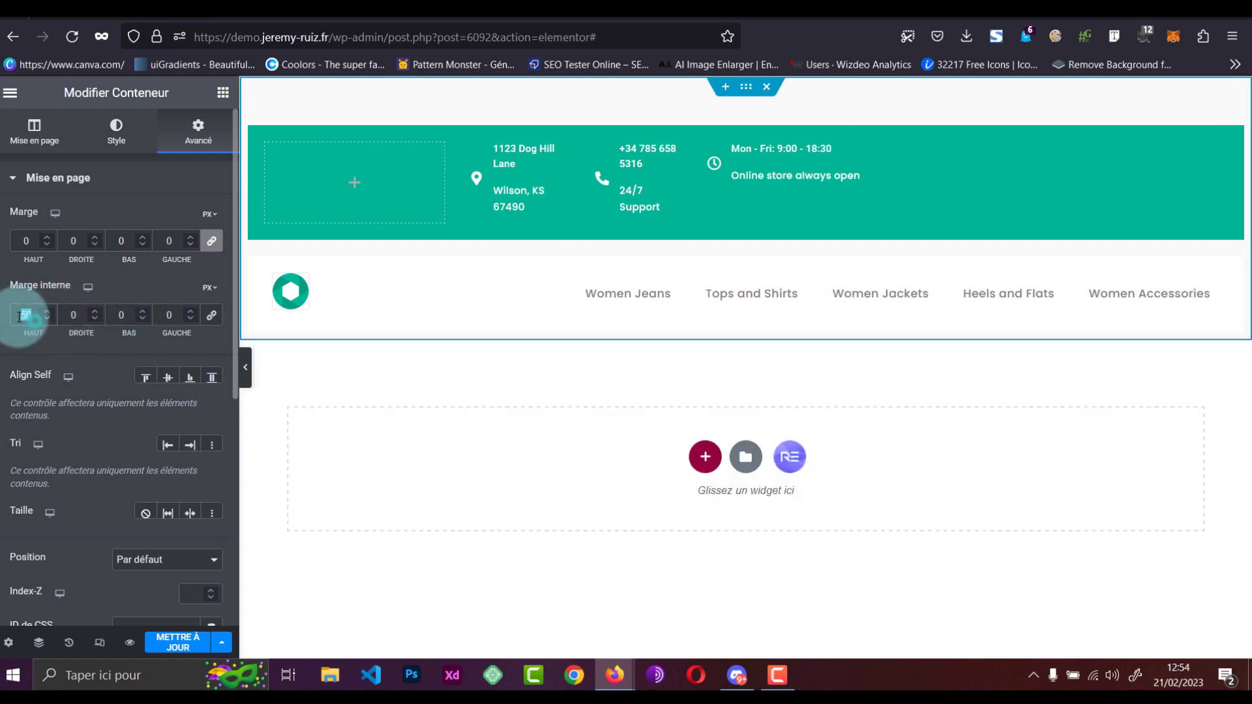
key(BackSpace)
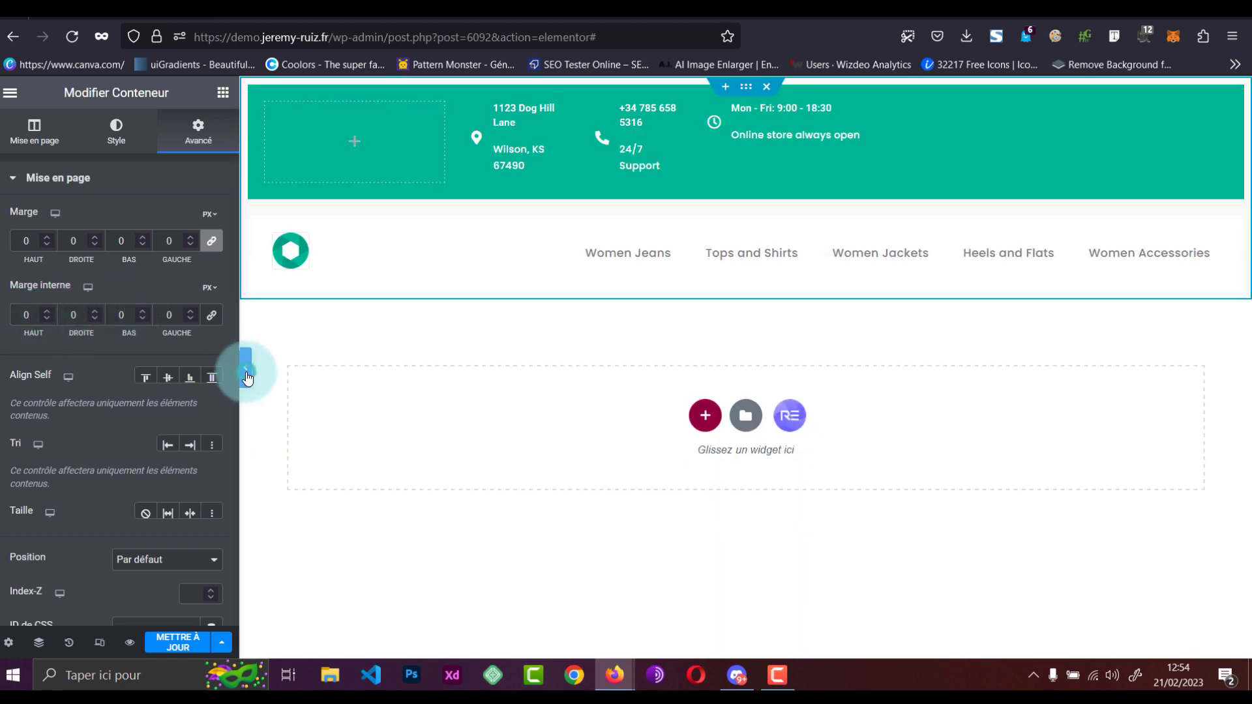
click(246, 367)
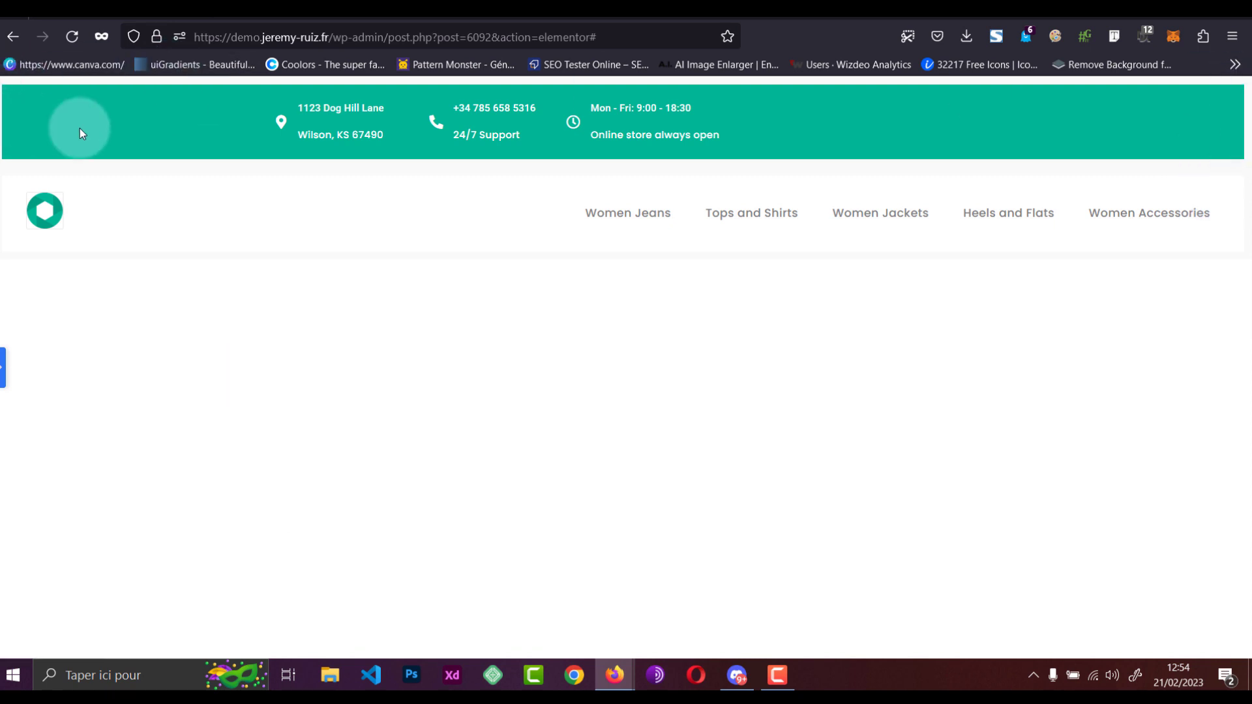
- Set the margin and padding of the container nested inside the outer one to 0 on all sides, and preview the header
click(3, 370)
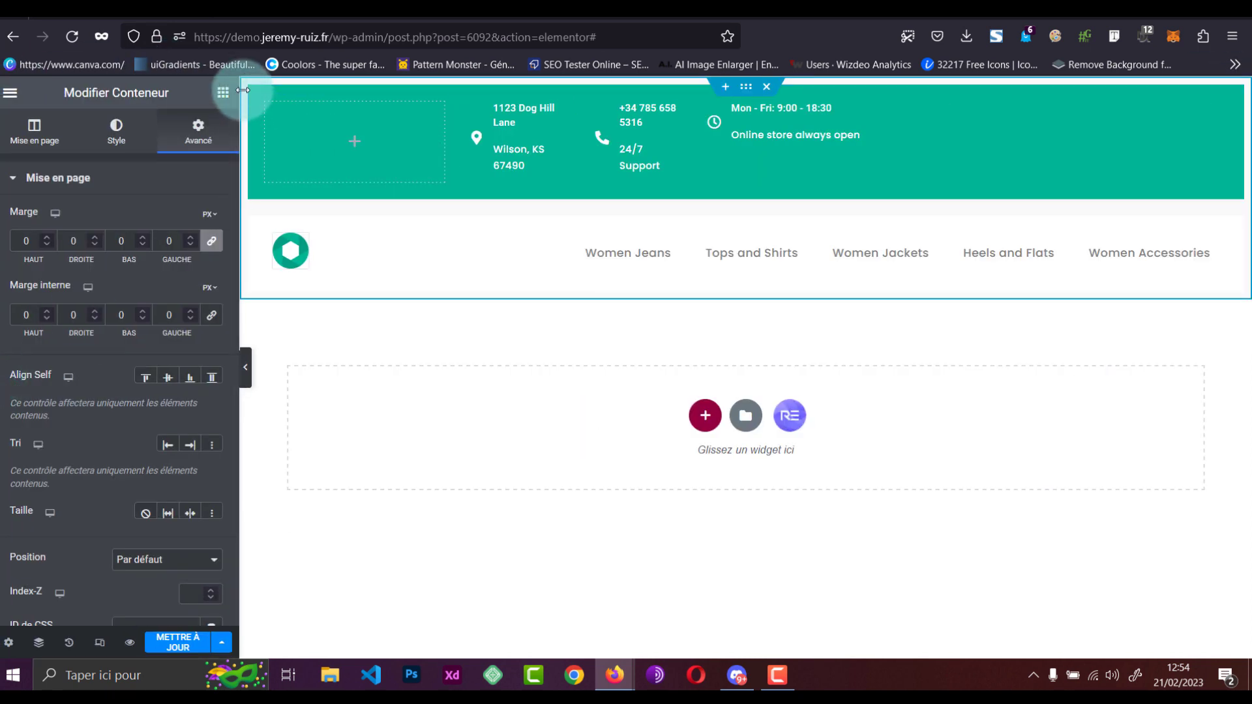
click(173, 251)
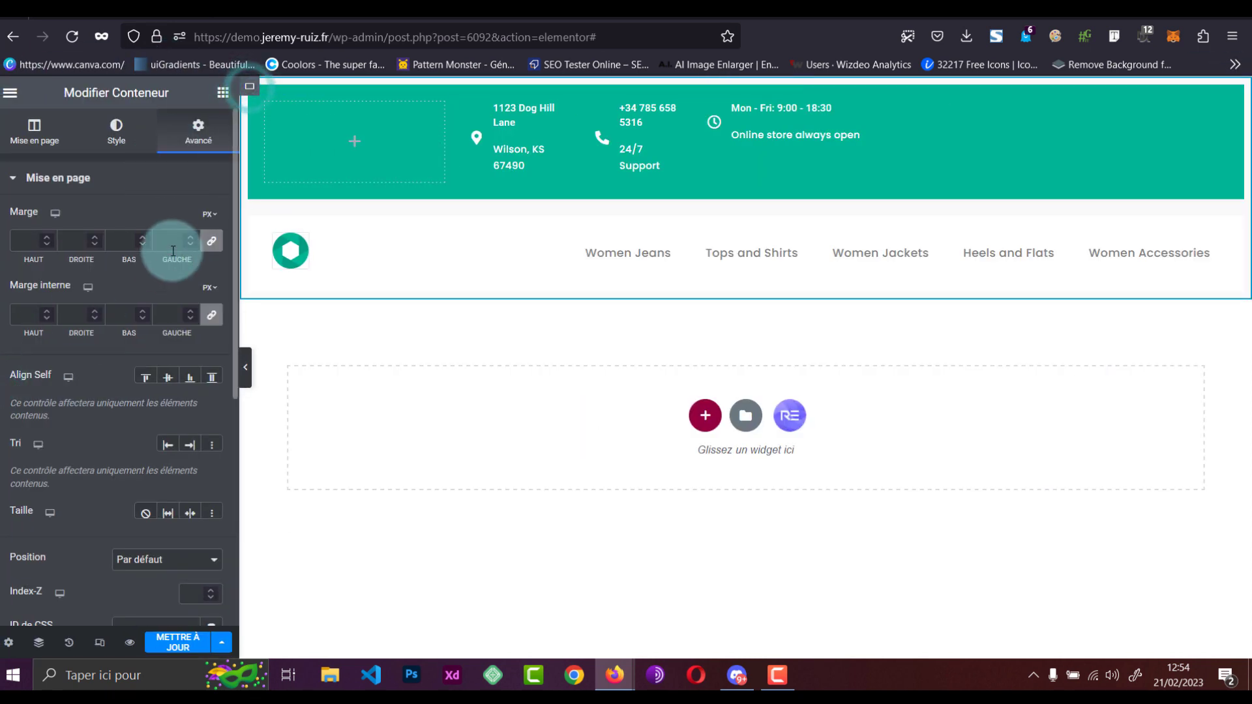
text(0)
click(172, 316)
text(0)
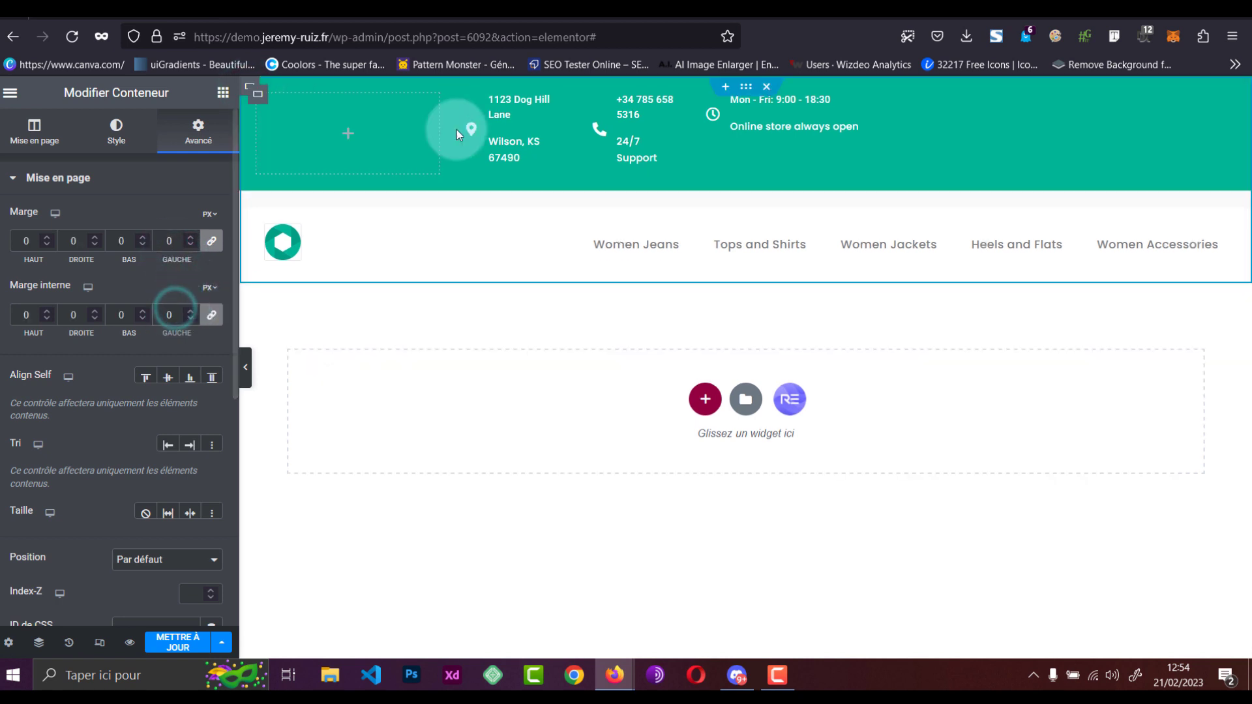
click(245, 365)
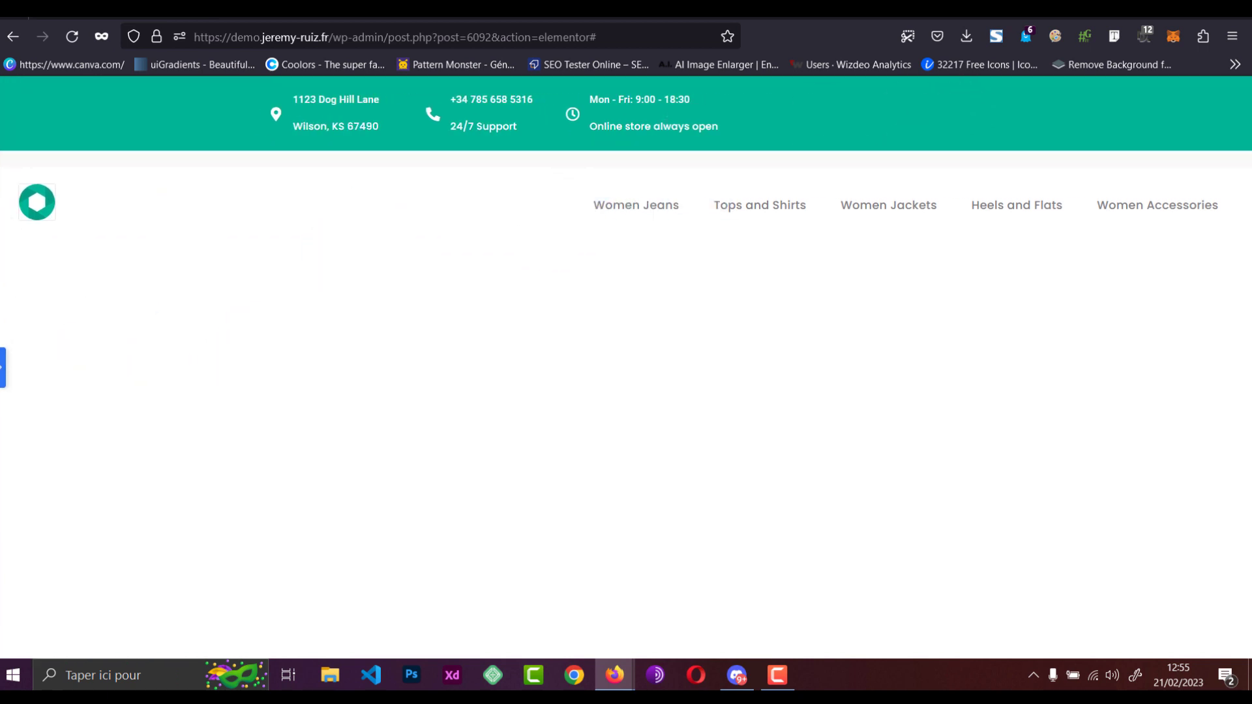
click(5, 356)
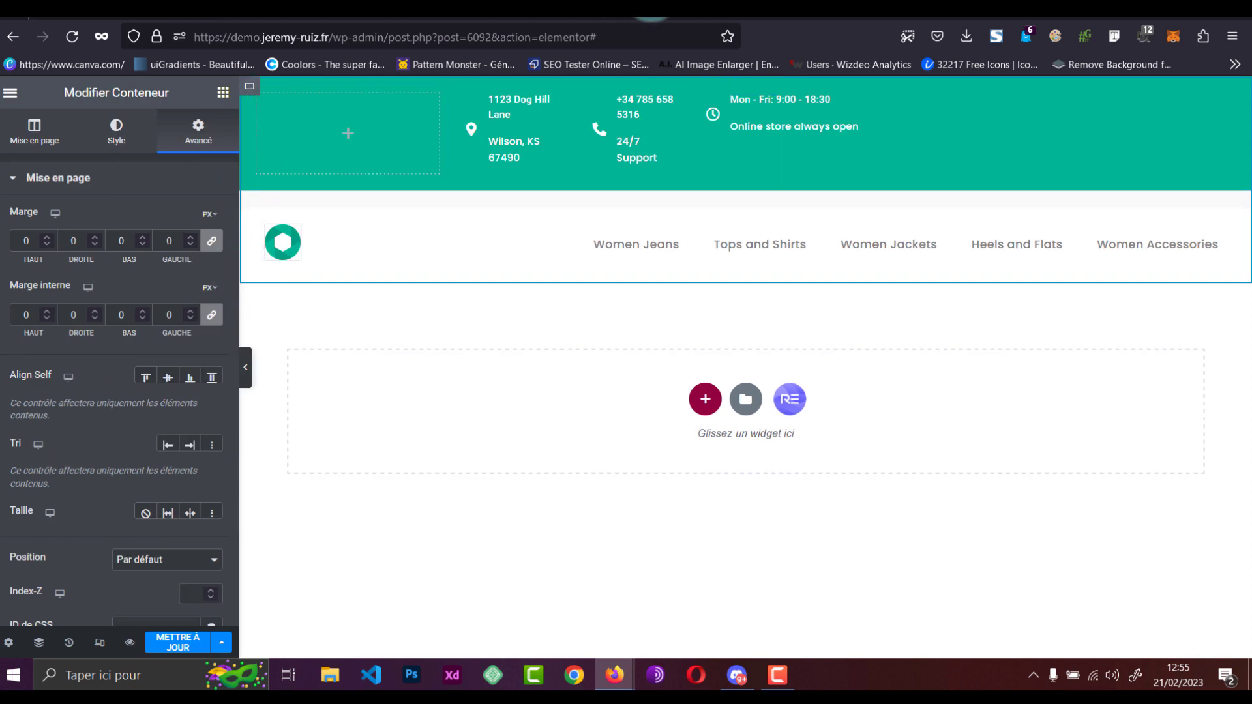
- Examine how the menu behaves while scrolling the Lady Rhum site in mobile view, and return to the Elementor editor
click(684, 3)
scroll(680, 256, down, 5)
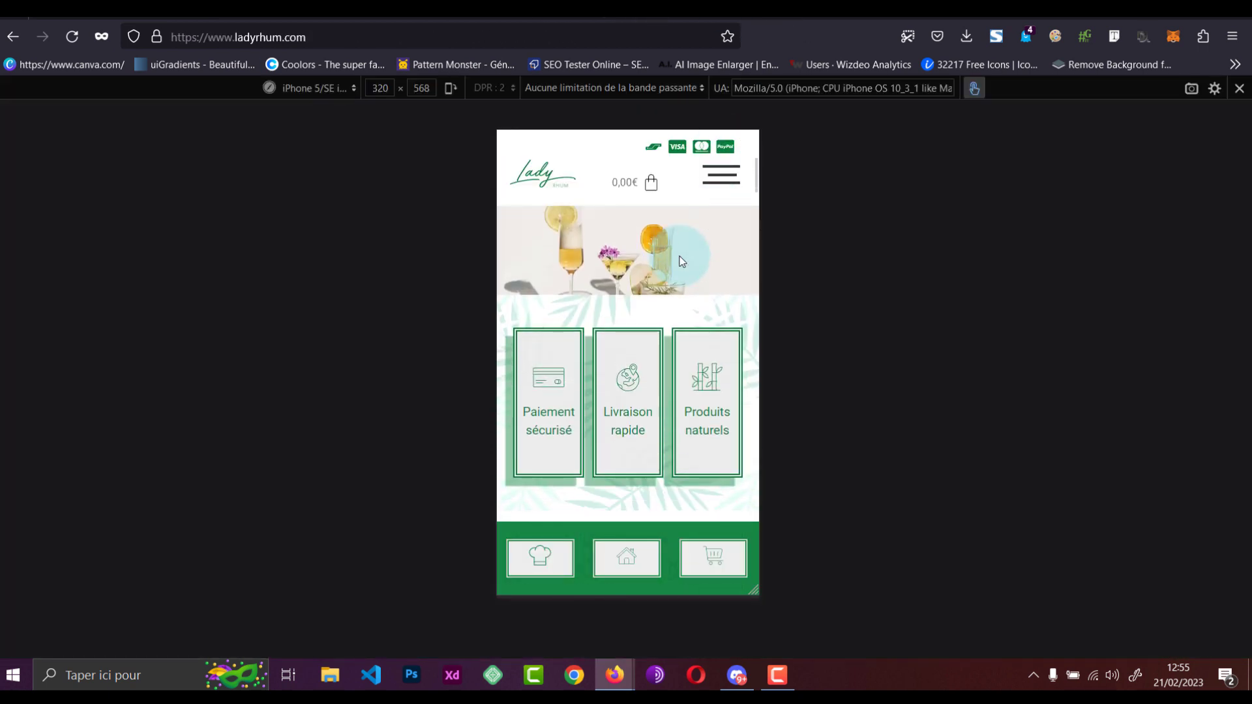
scroll(679, 260, up, 5)
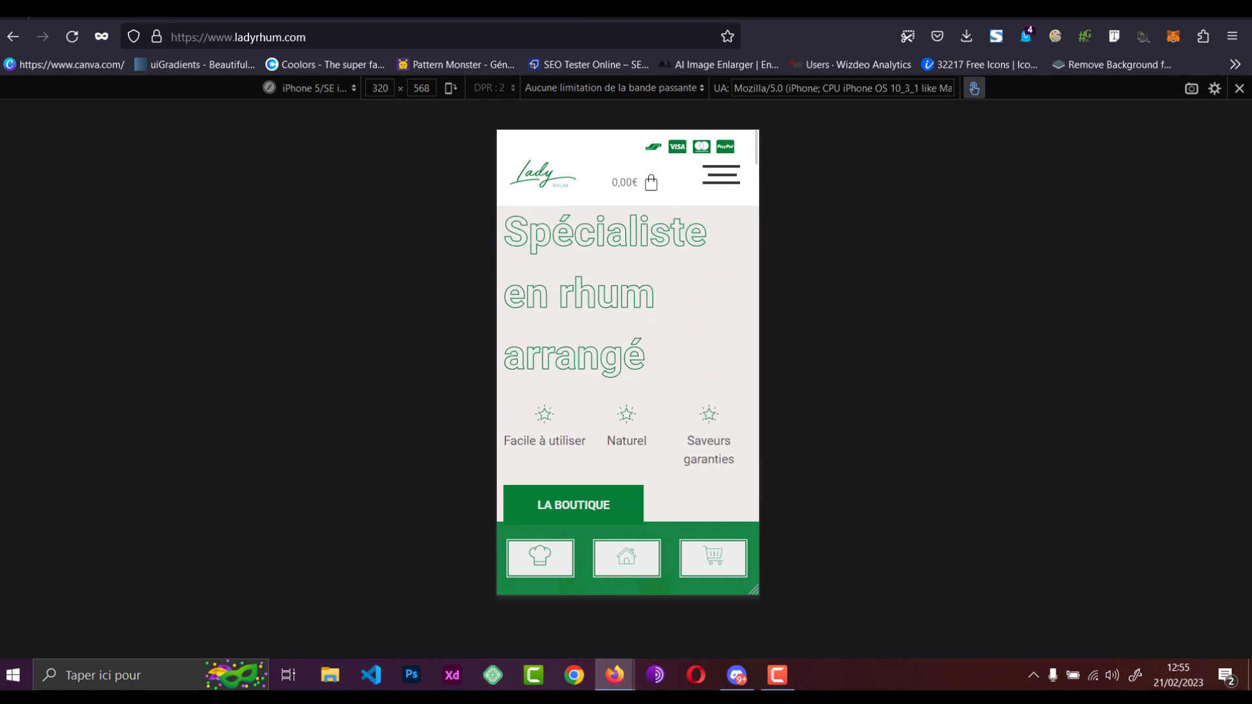
click(70, 2)
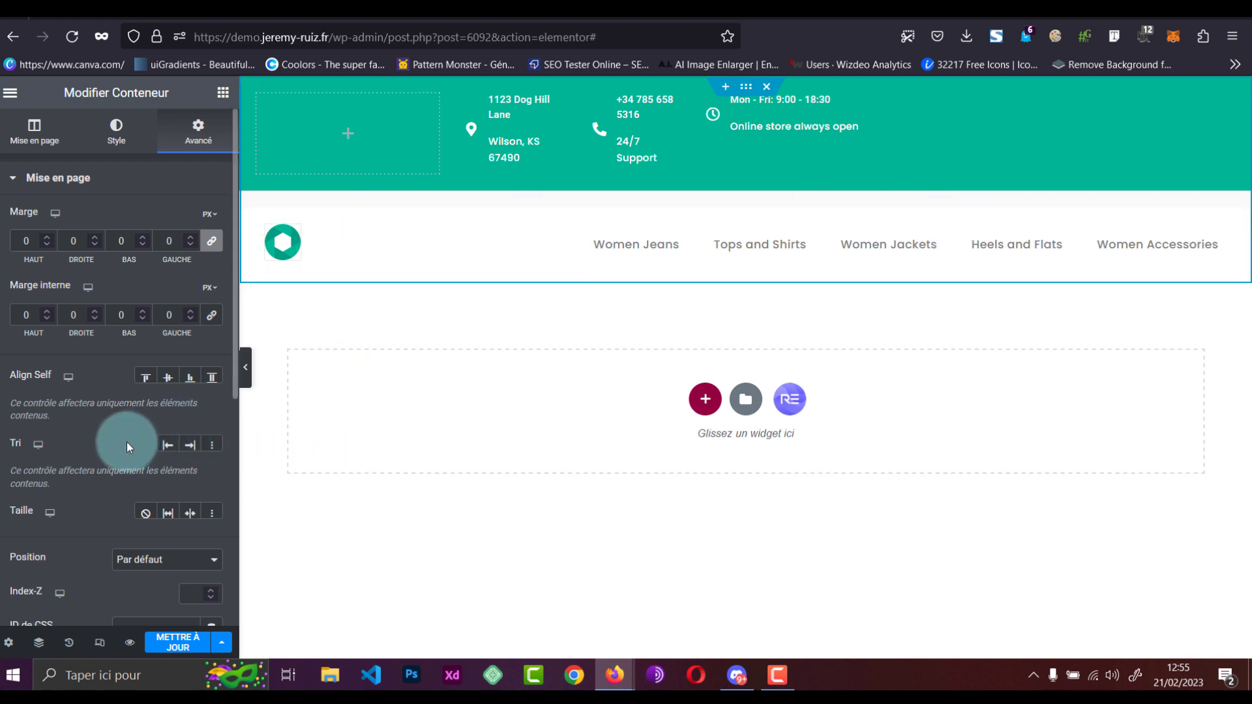
- Set the outer header container's position to Fixe in its advanced layout settings
scroll(127, 438, down, 2)
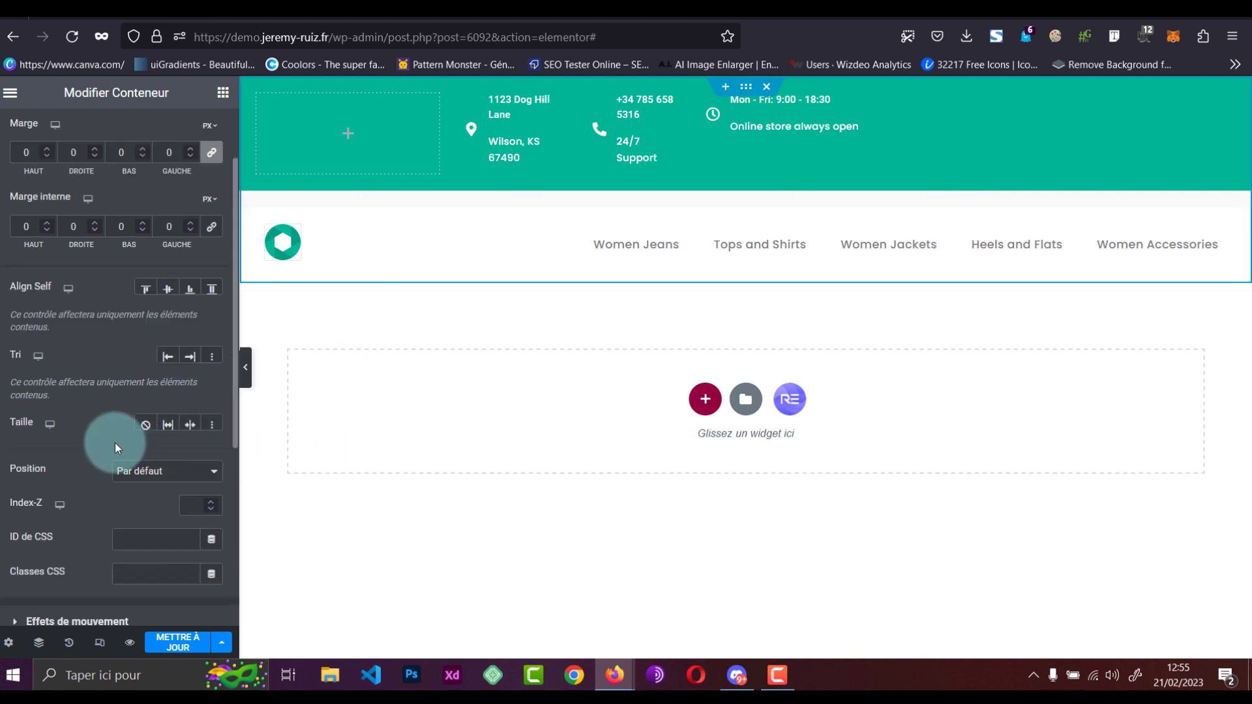
click(202, 463)
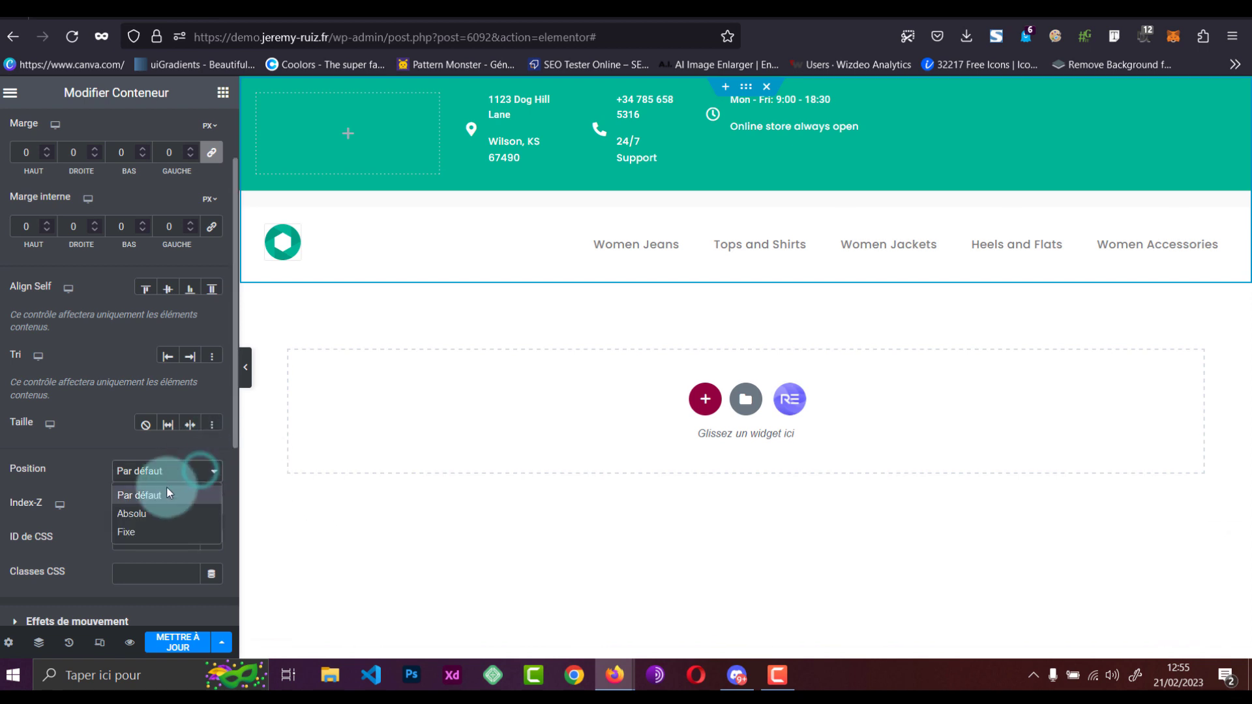
click(167, 531)
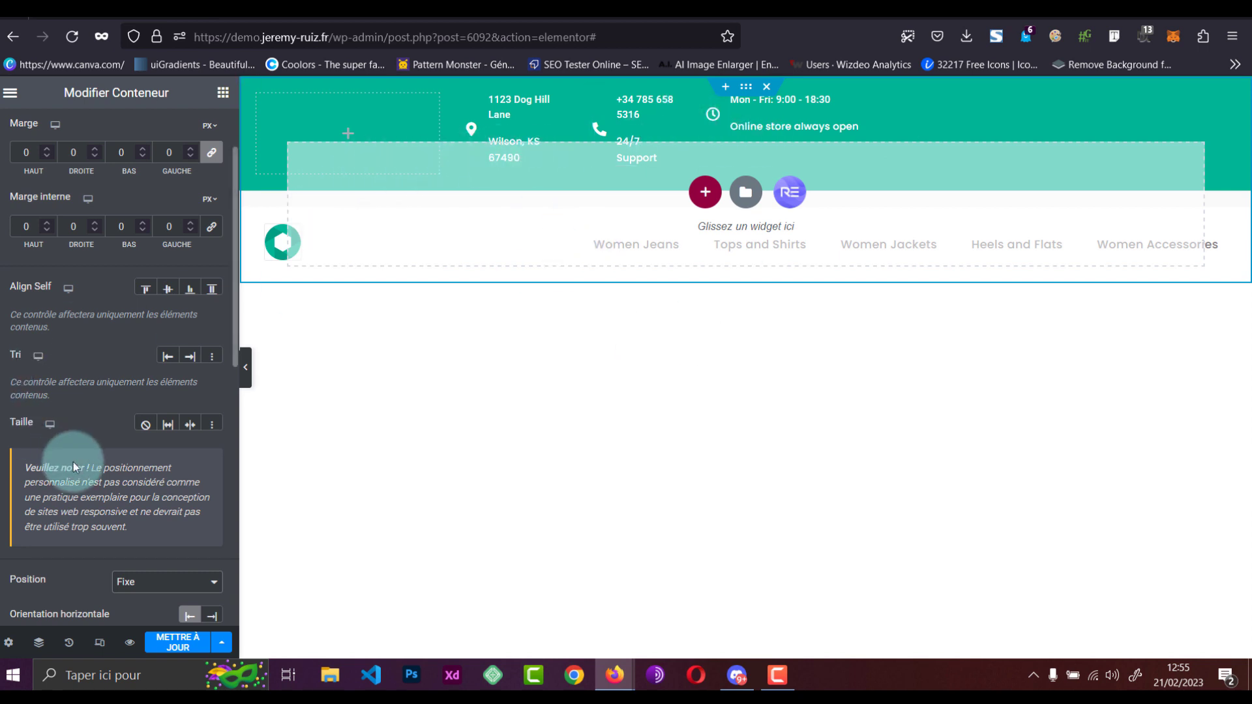
scroll(72, 460, down, 3)
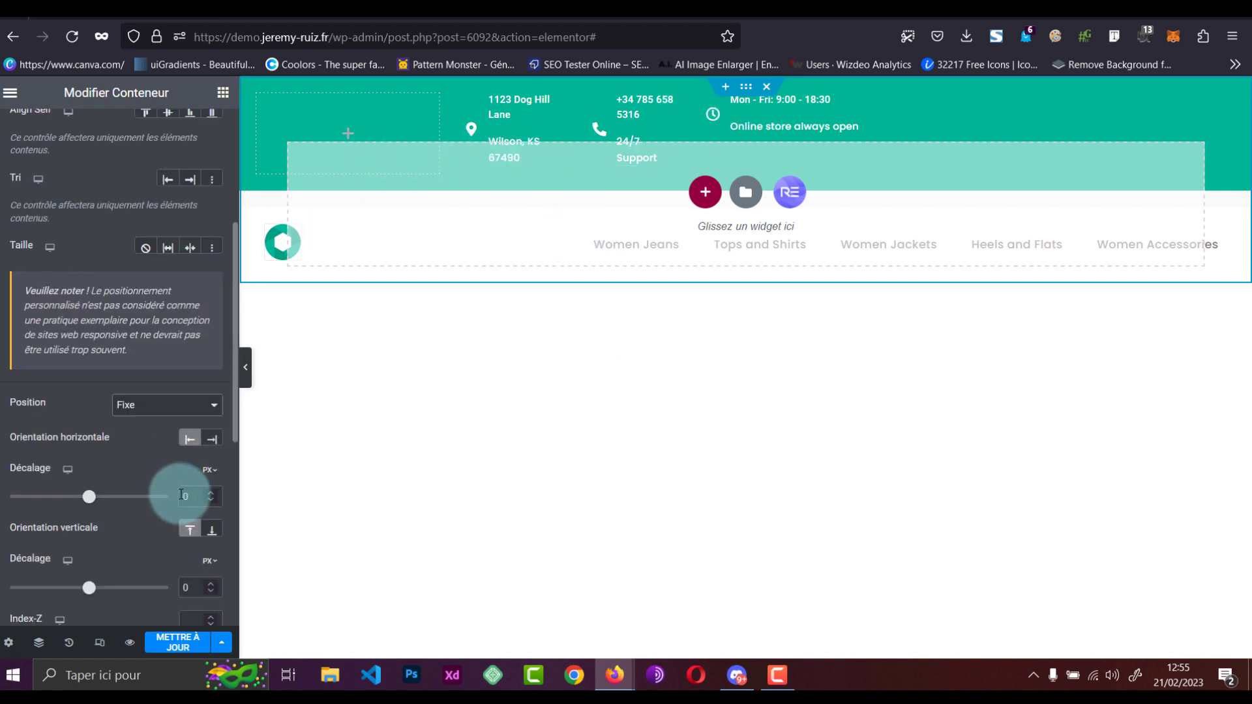
scroll(181, 494, down, 1)
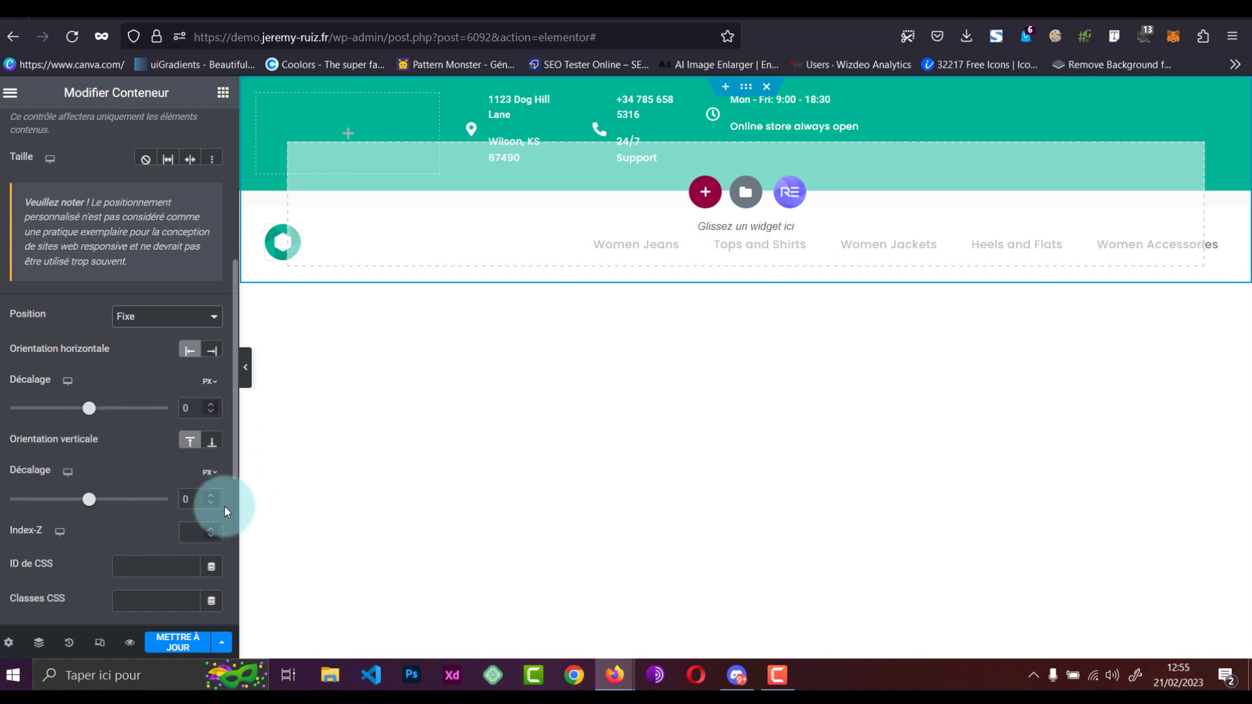
- Give the fixed header container a Z-index of 100 and update the template
click(188, 534)
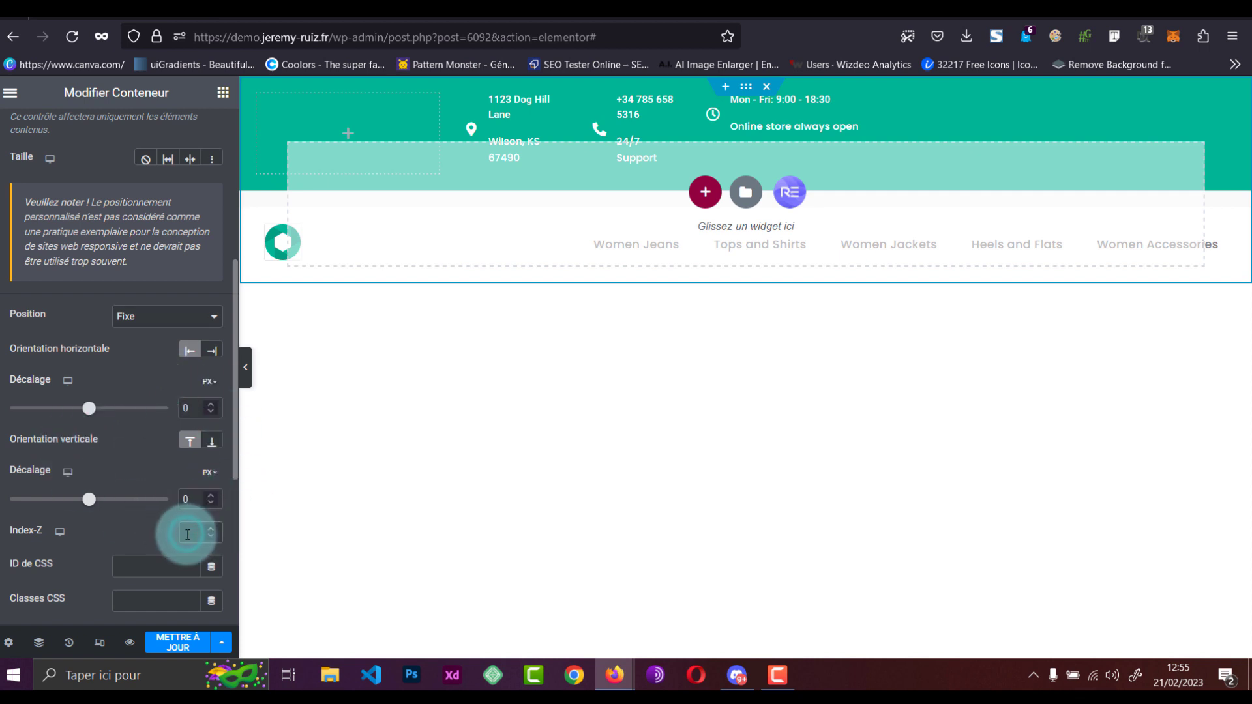
text(10)
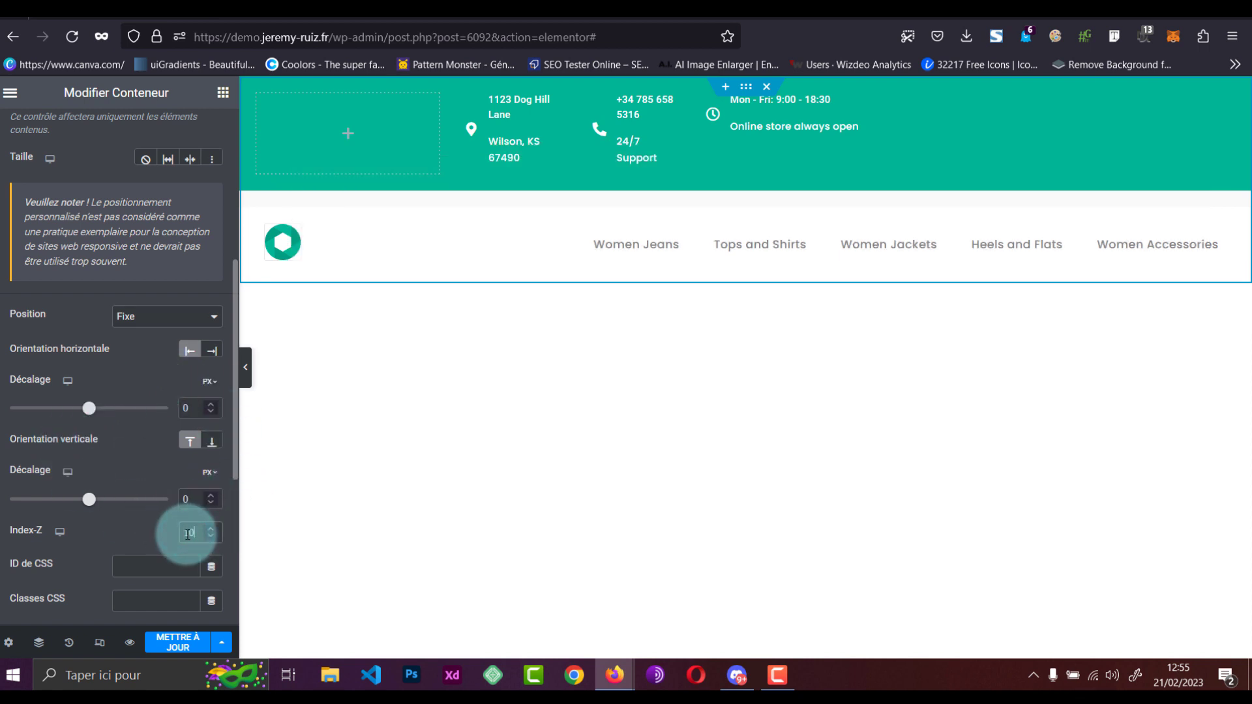
text(0)
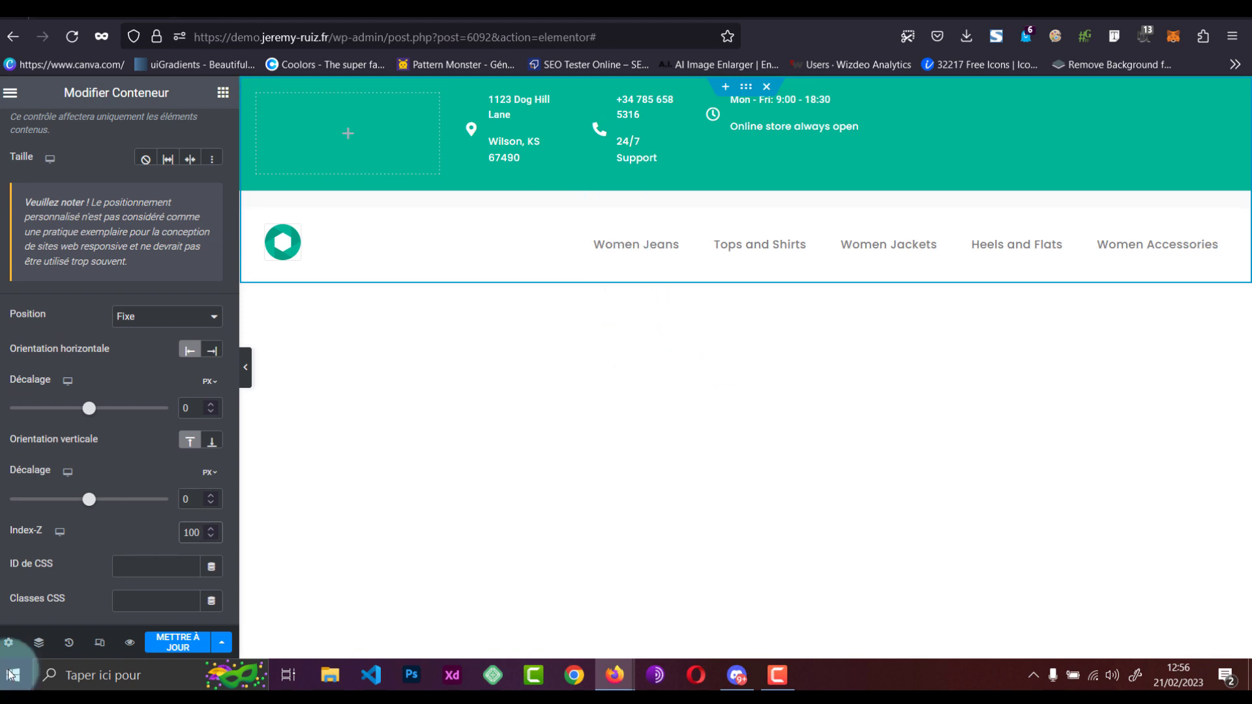
click(206, 631)
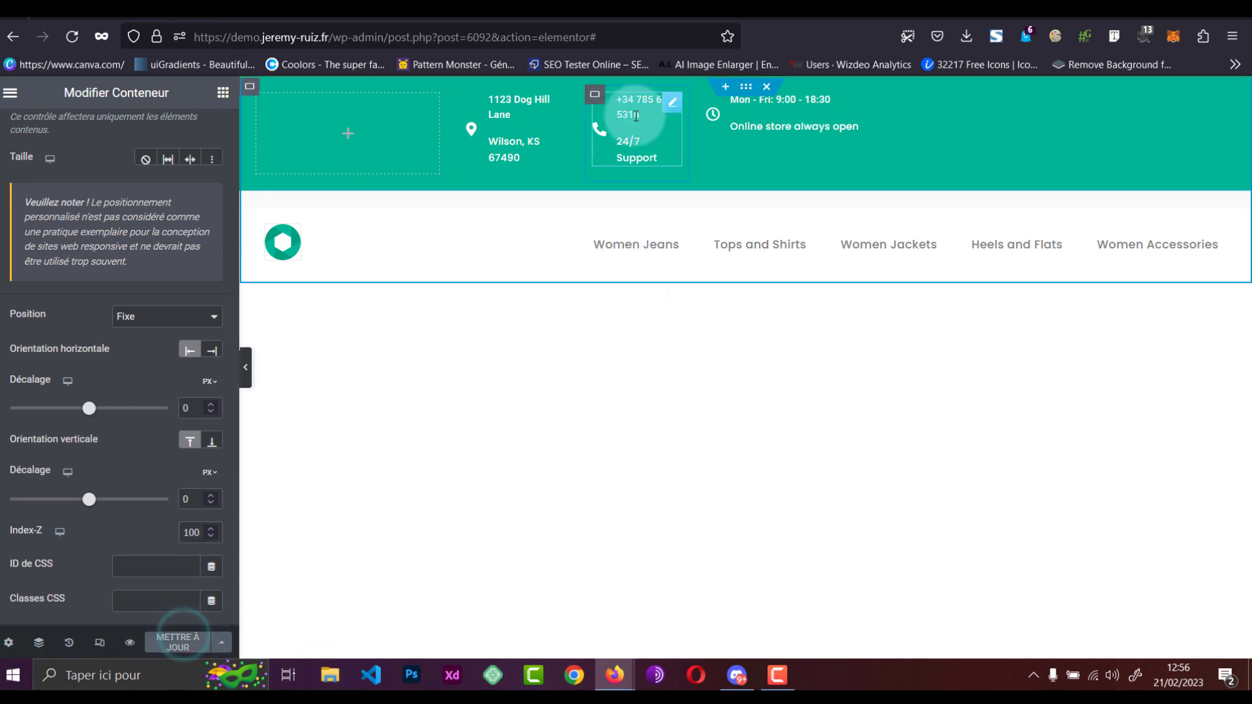
- Set the width of the address, phone and opening-hours containers in the header's top bar to 25% each
click(467, 95)
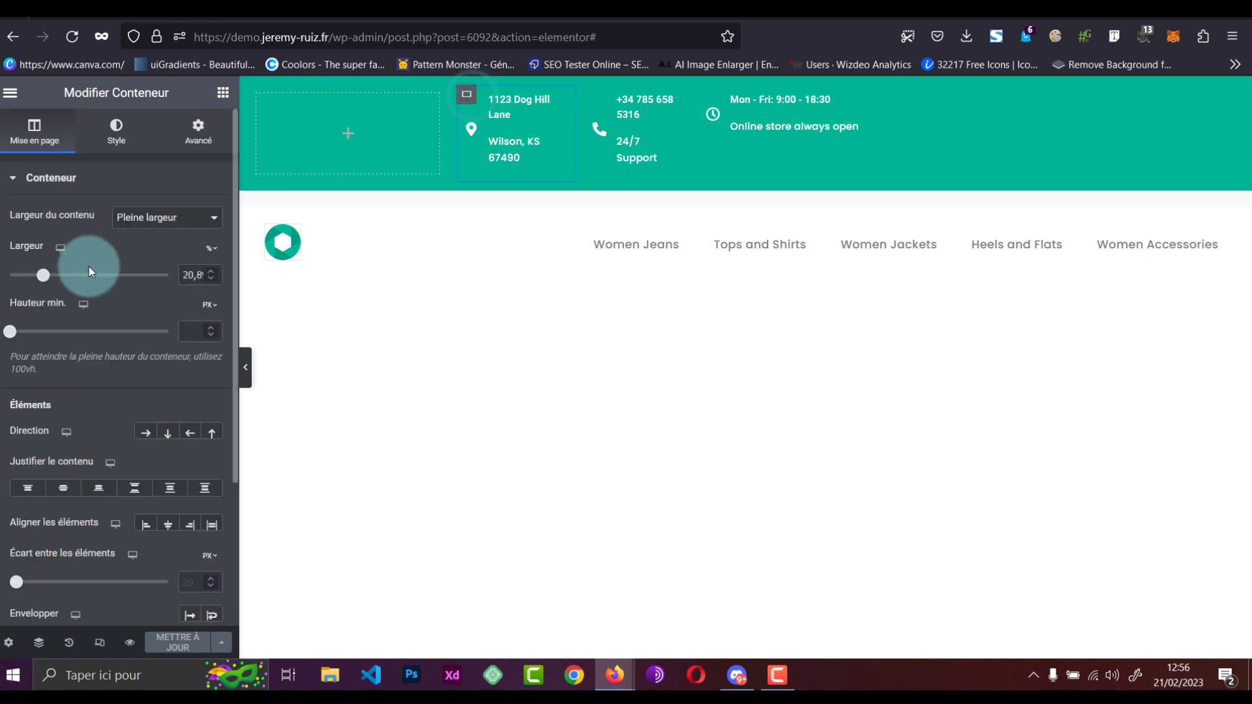
drag(195, 275, 171, 282)
text(25)
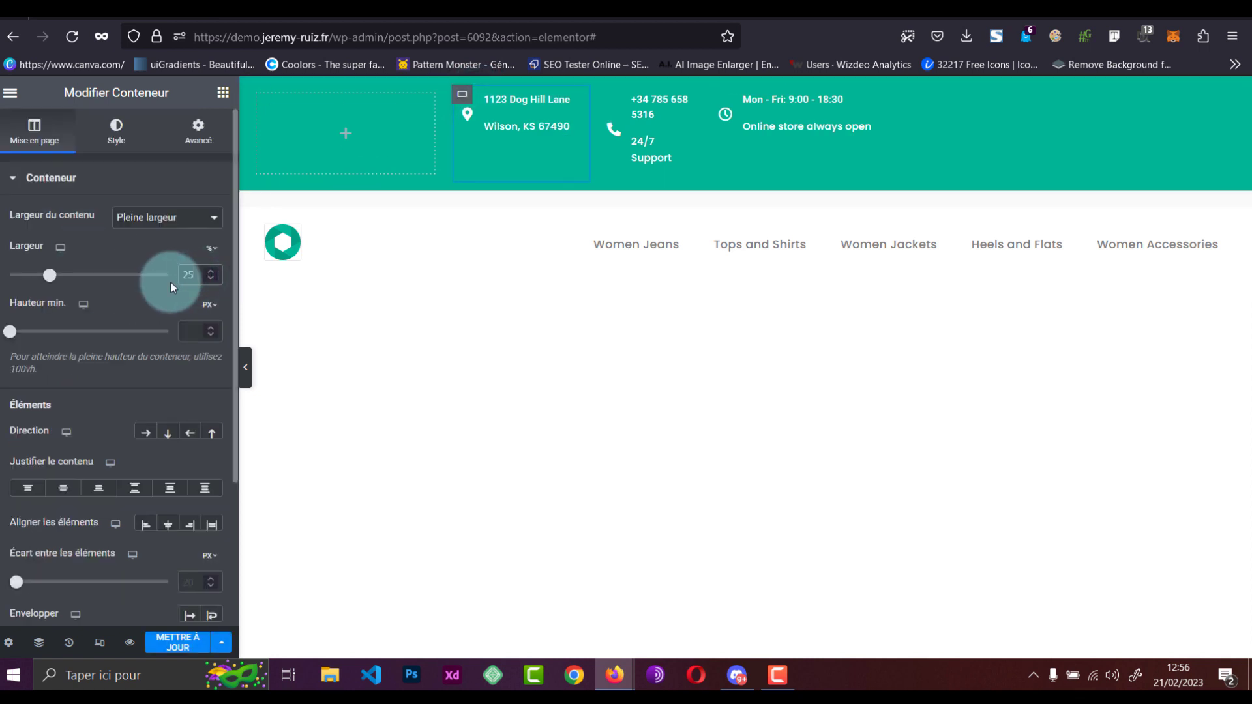
click(601, 97)
click(199, 275)
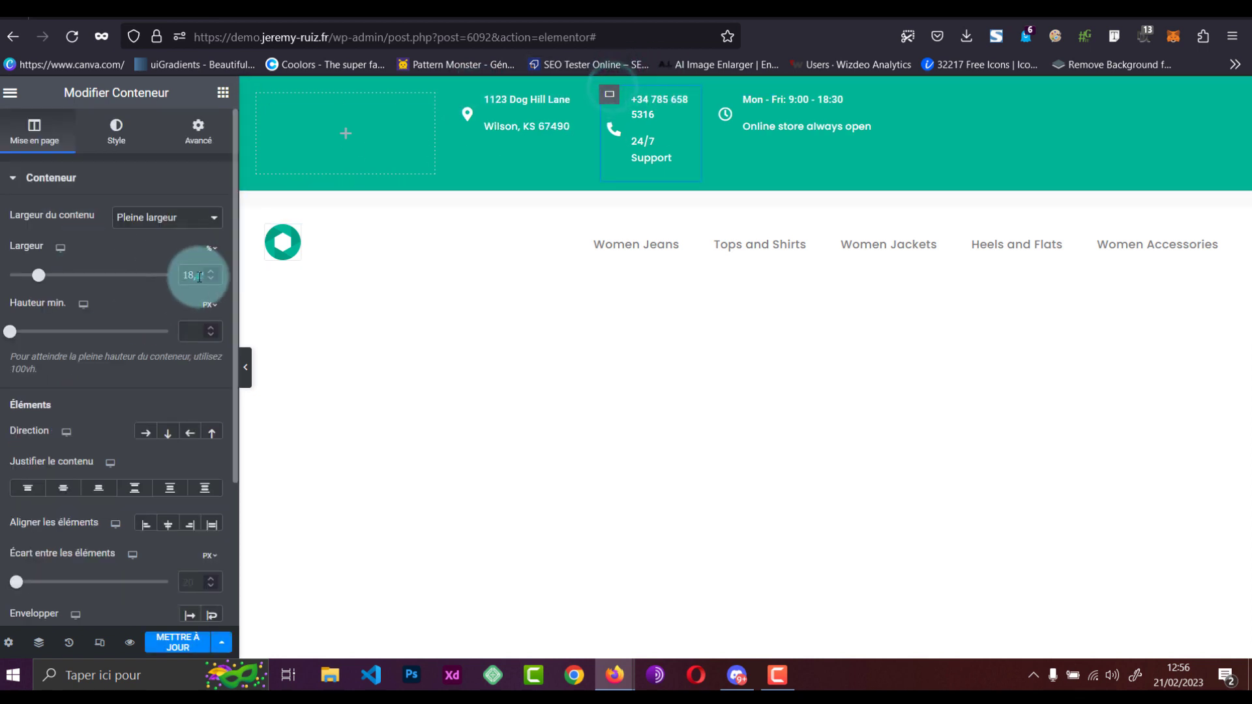
text(25)
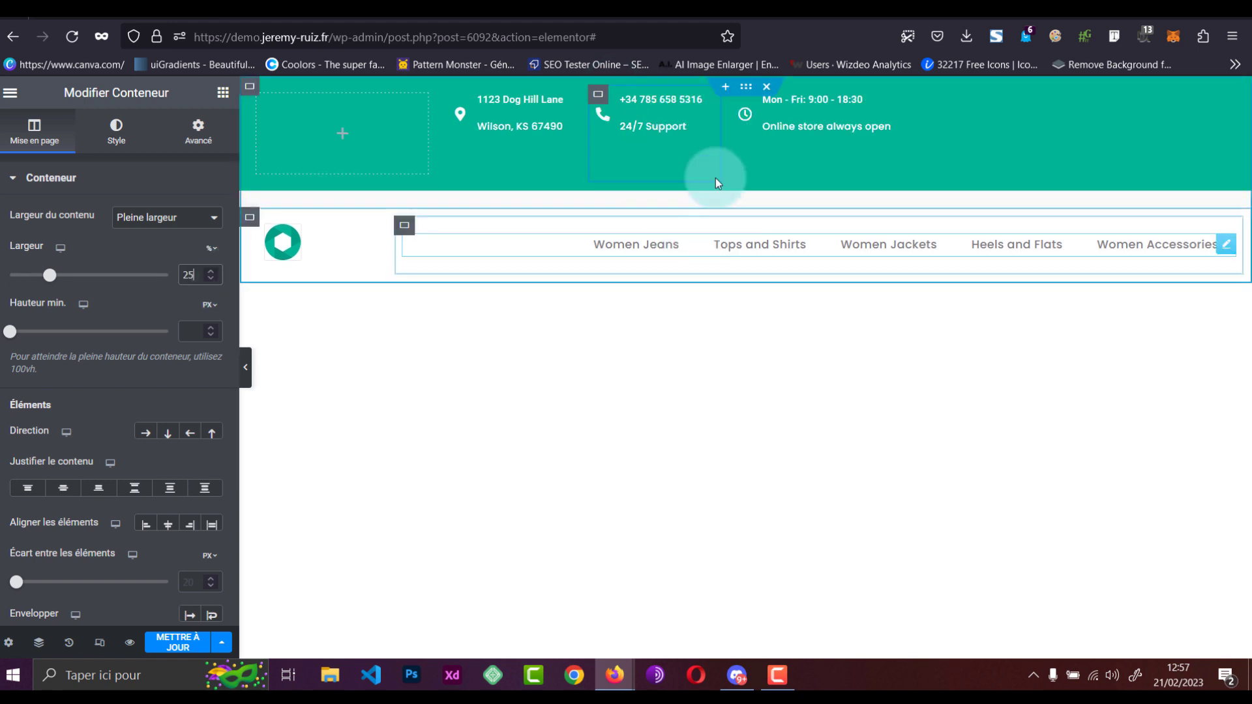
click(740, 108)
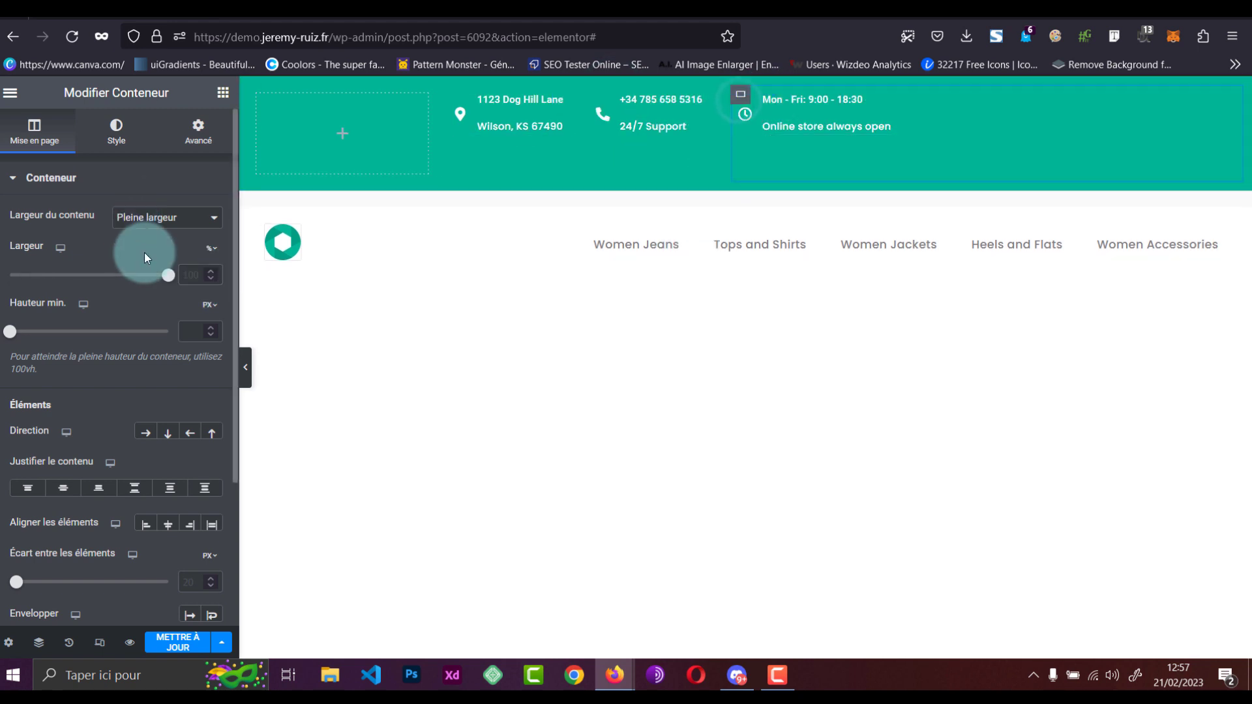
click(190, 274)
text(25)
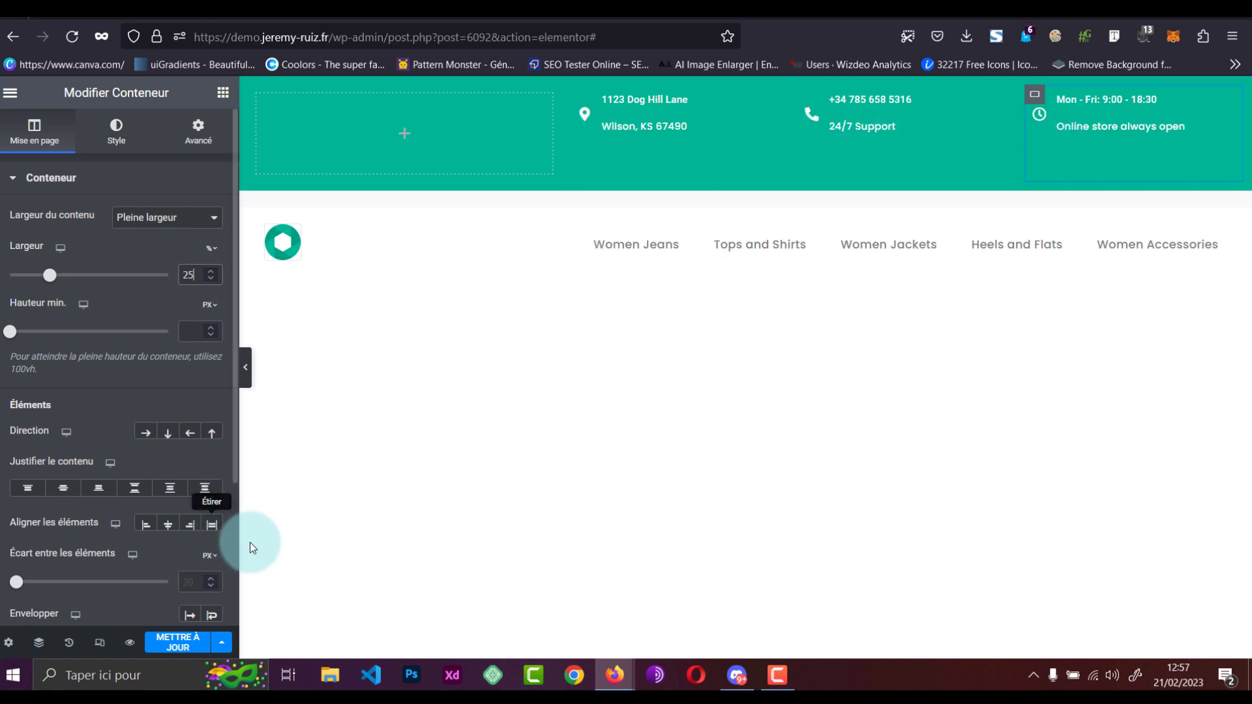
- In the mobile layout, set the logo and menu container's order to start so it precedes the contact bar
click(99, 644)
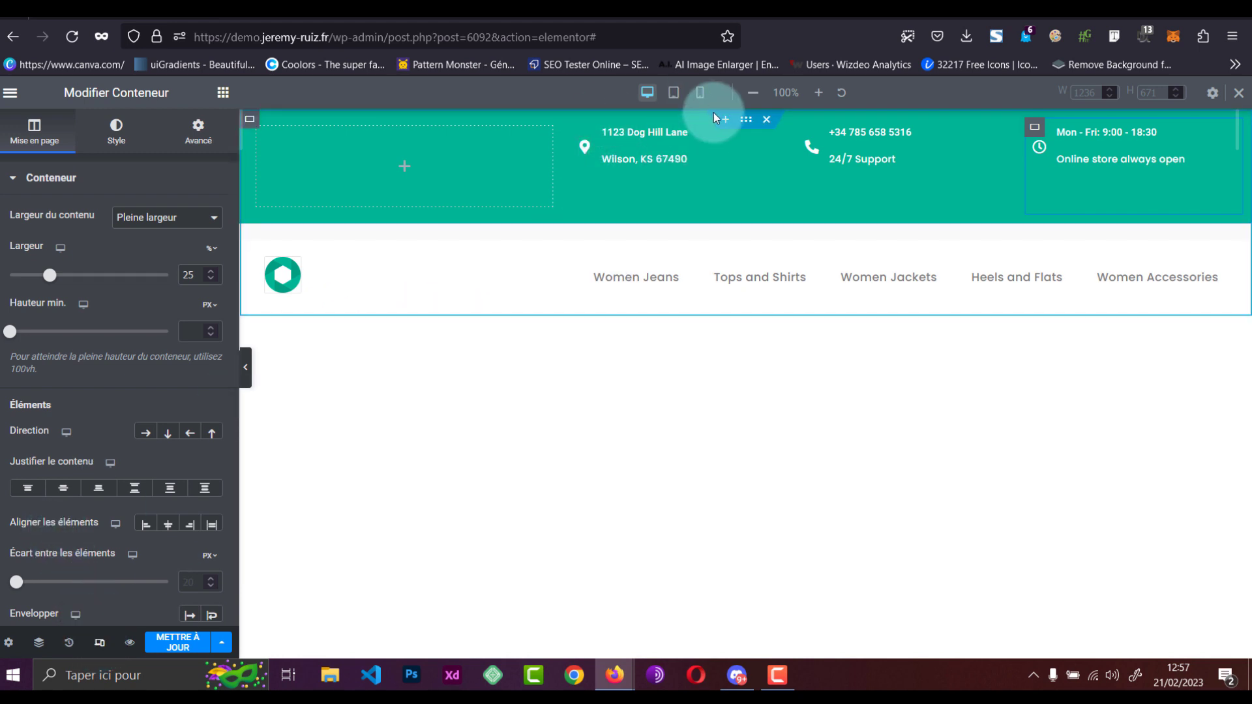
click(700, 94)
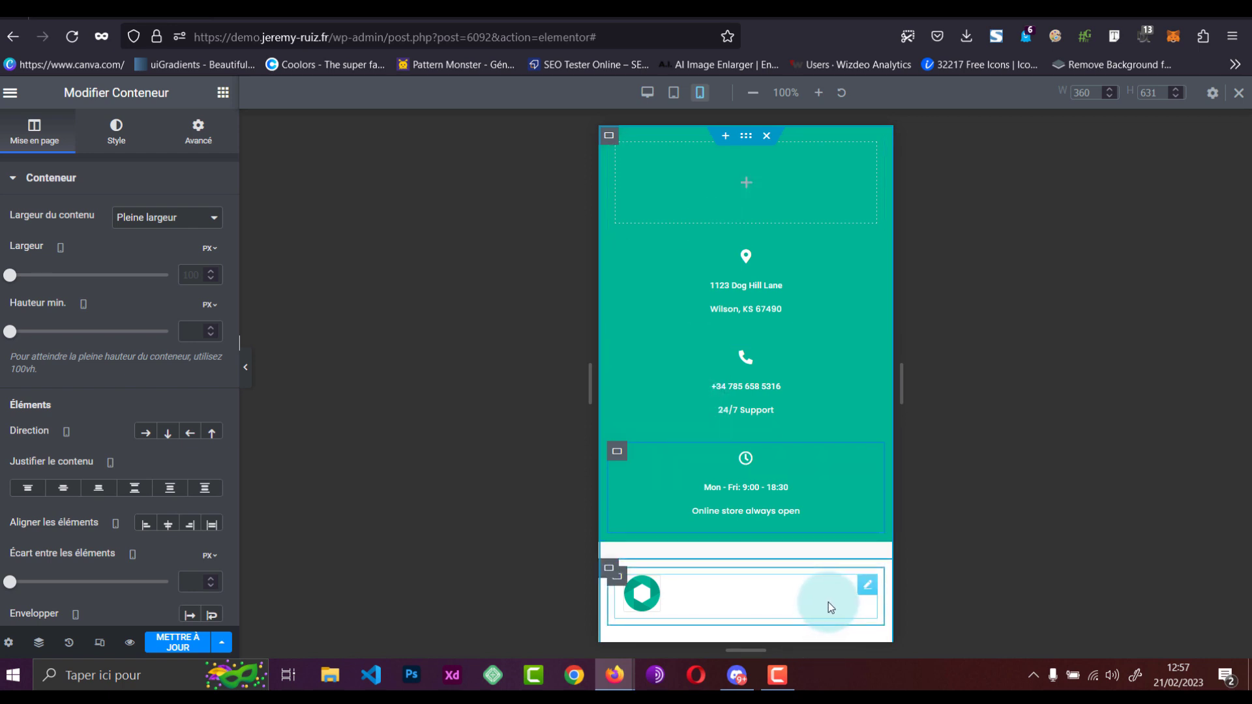
click(622, 569)
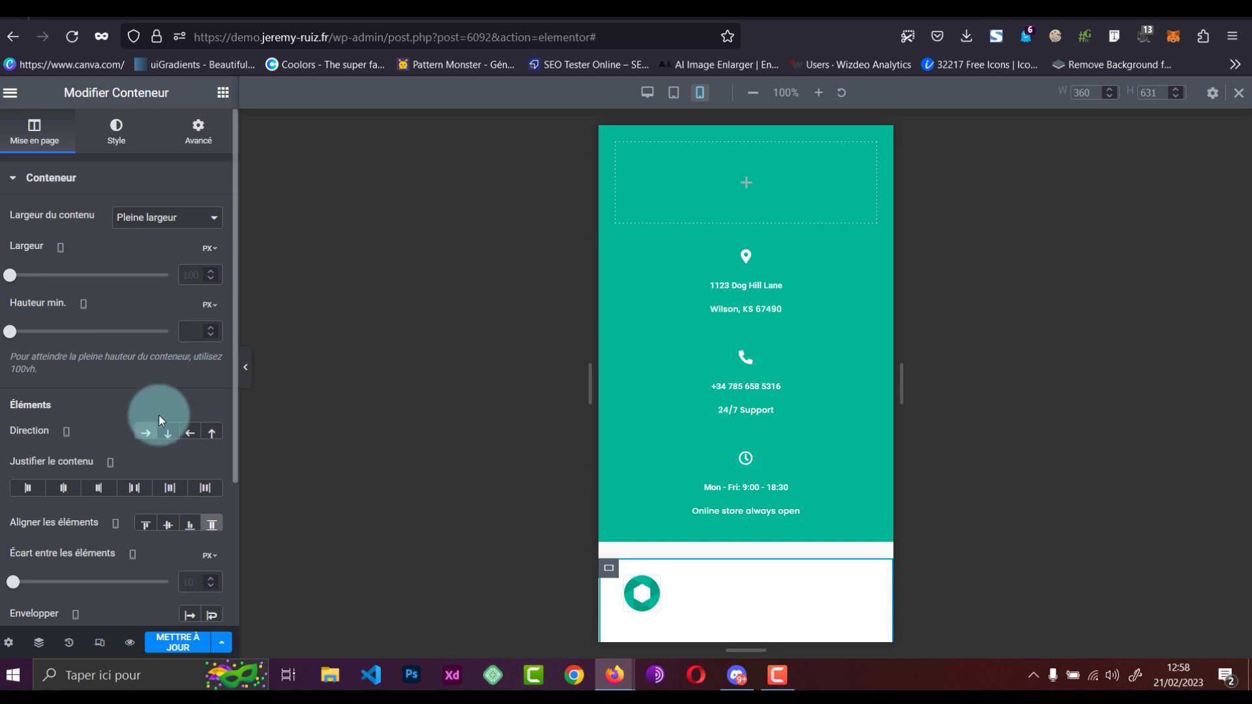
click(185, 135)
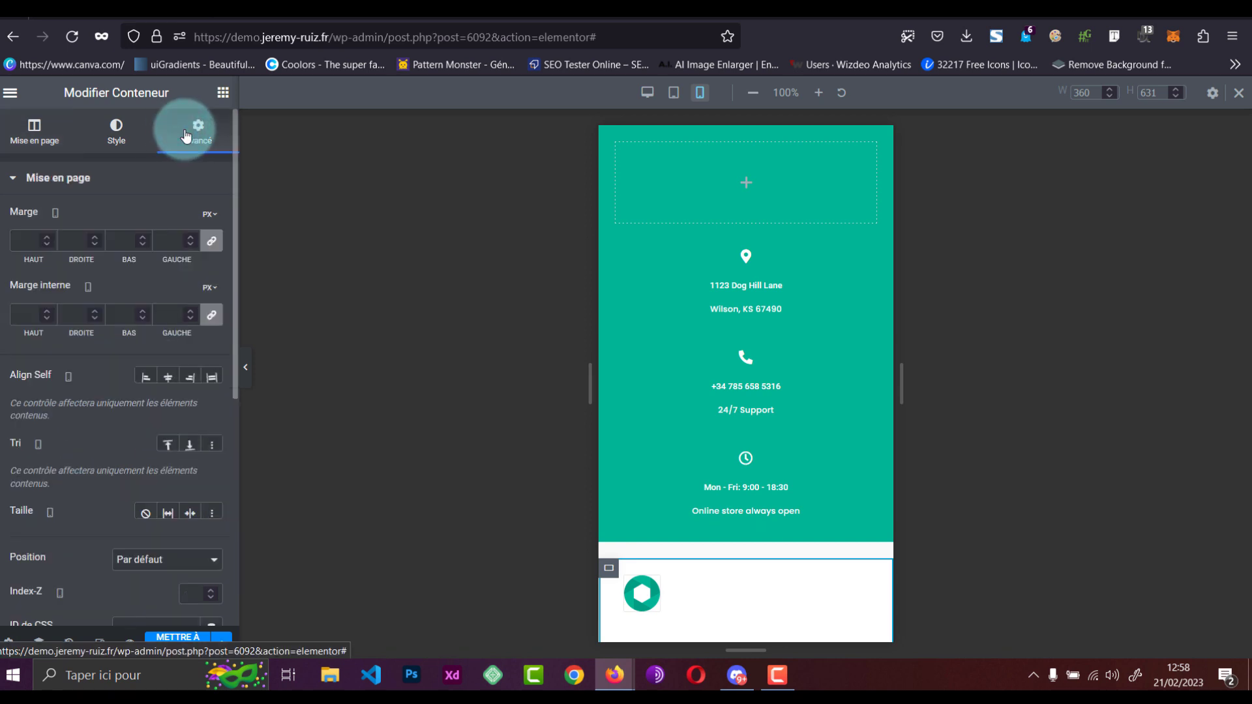
click(161, 445)
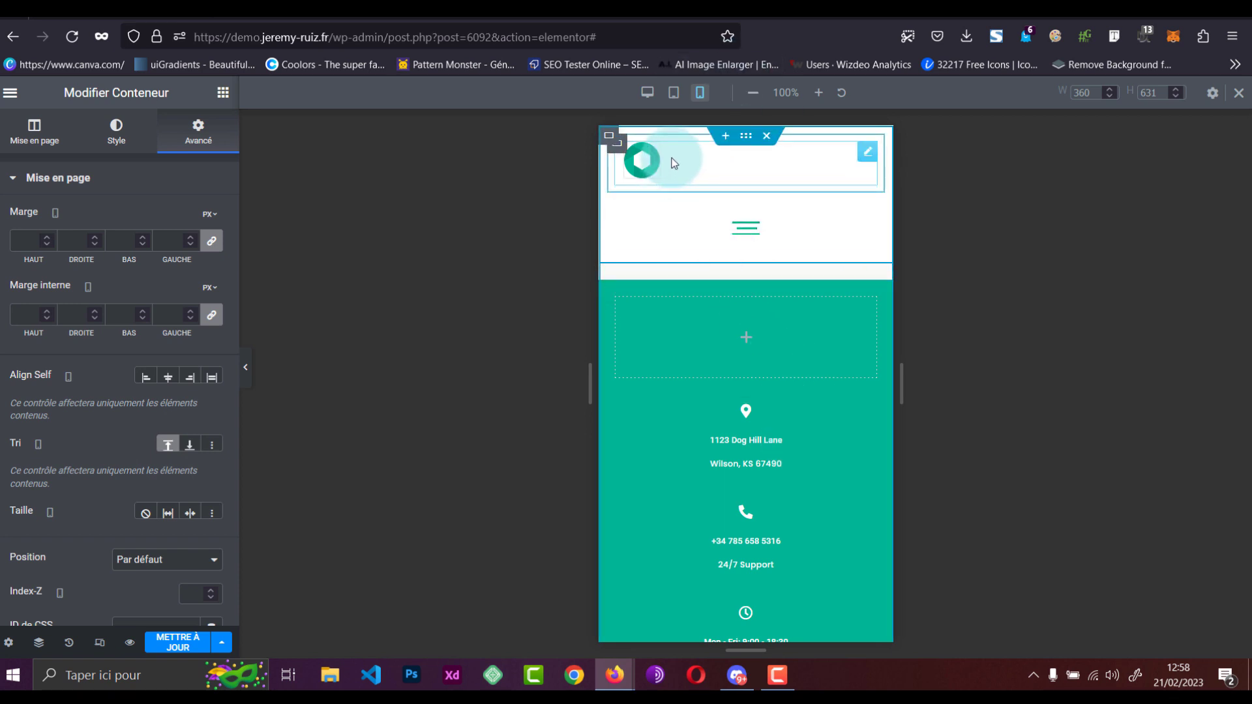
- Set the mobile width of the logo container and the menu icon container to 50% each
click(623, 146)
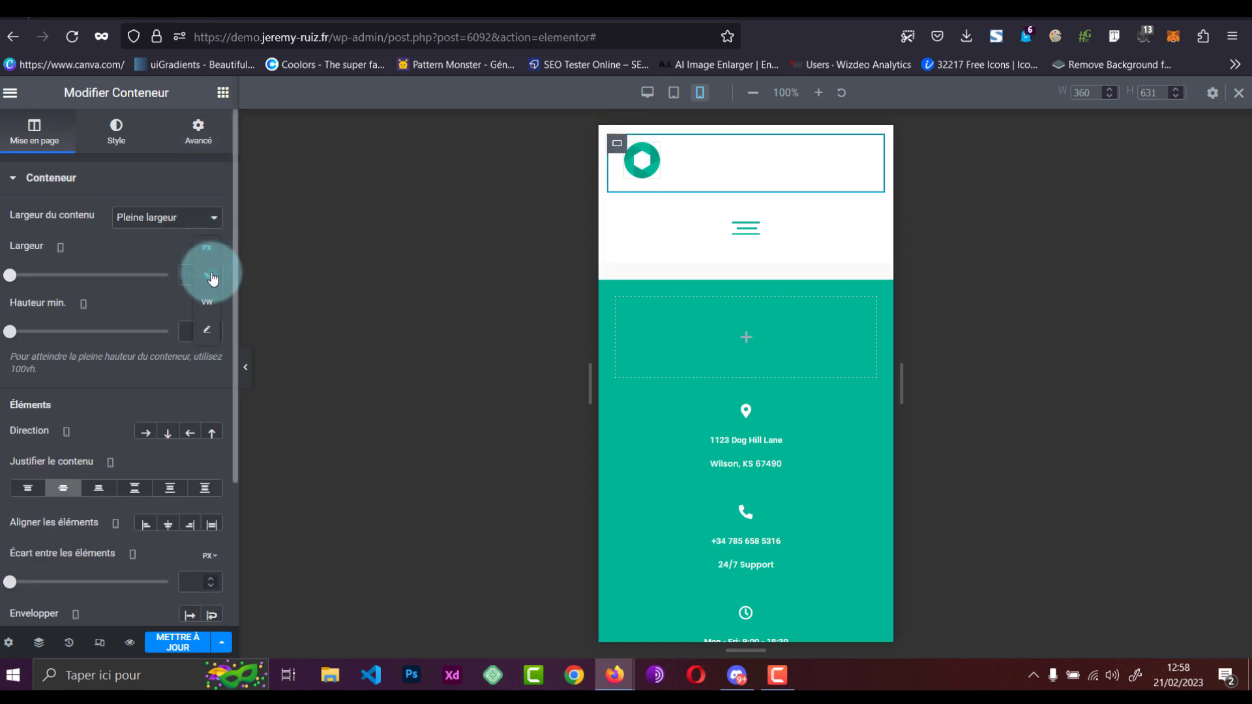
click(212, 278)
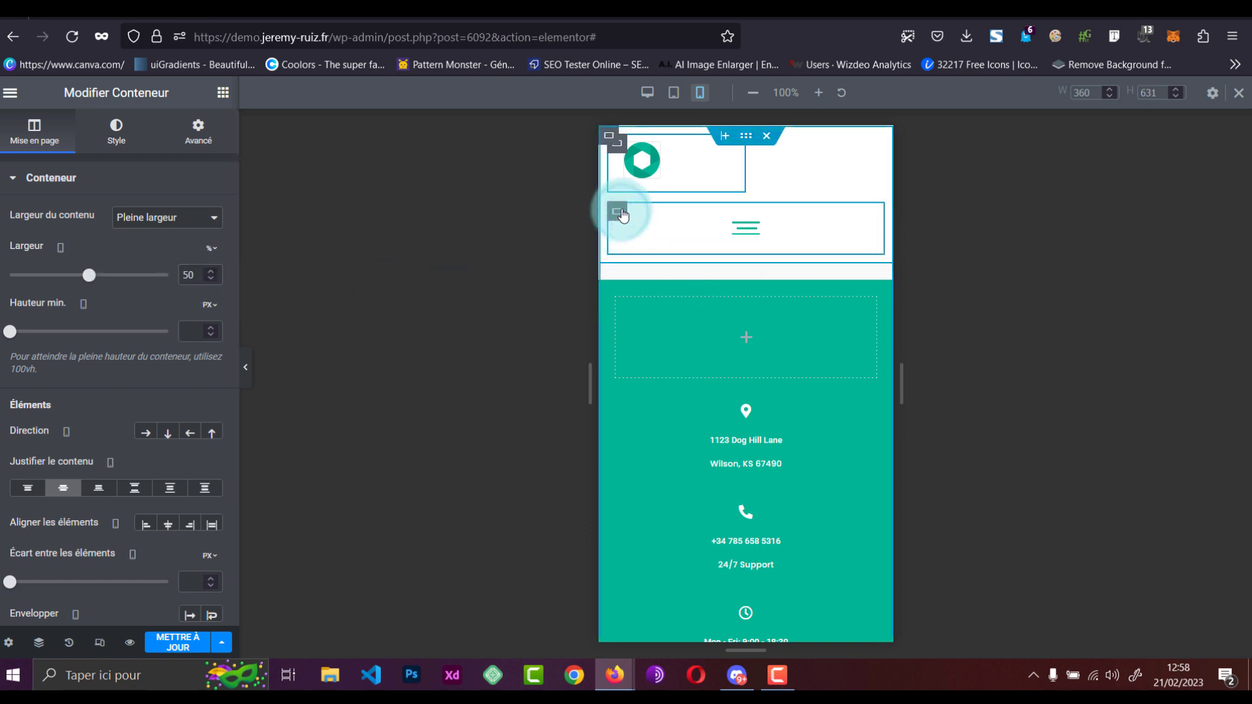
click(616, 212)
click(214, 248)
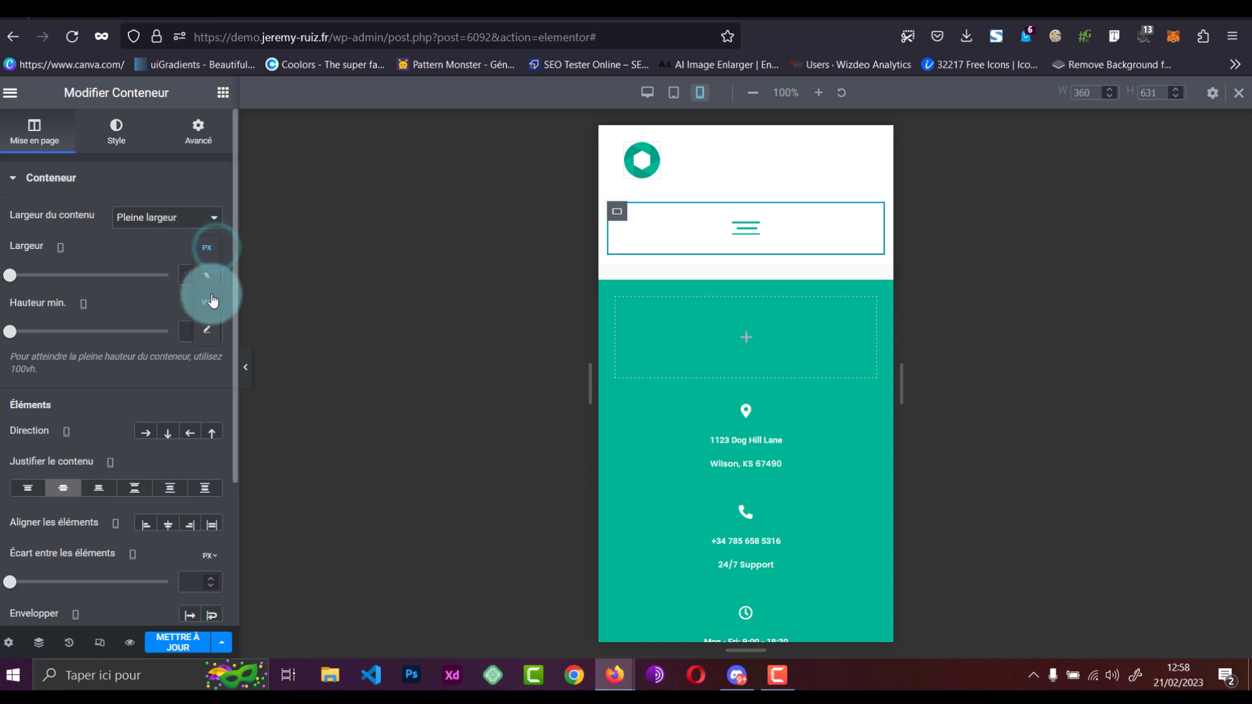
click(207, 275)
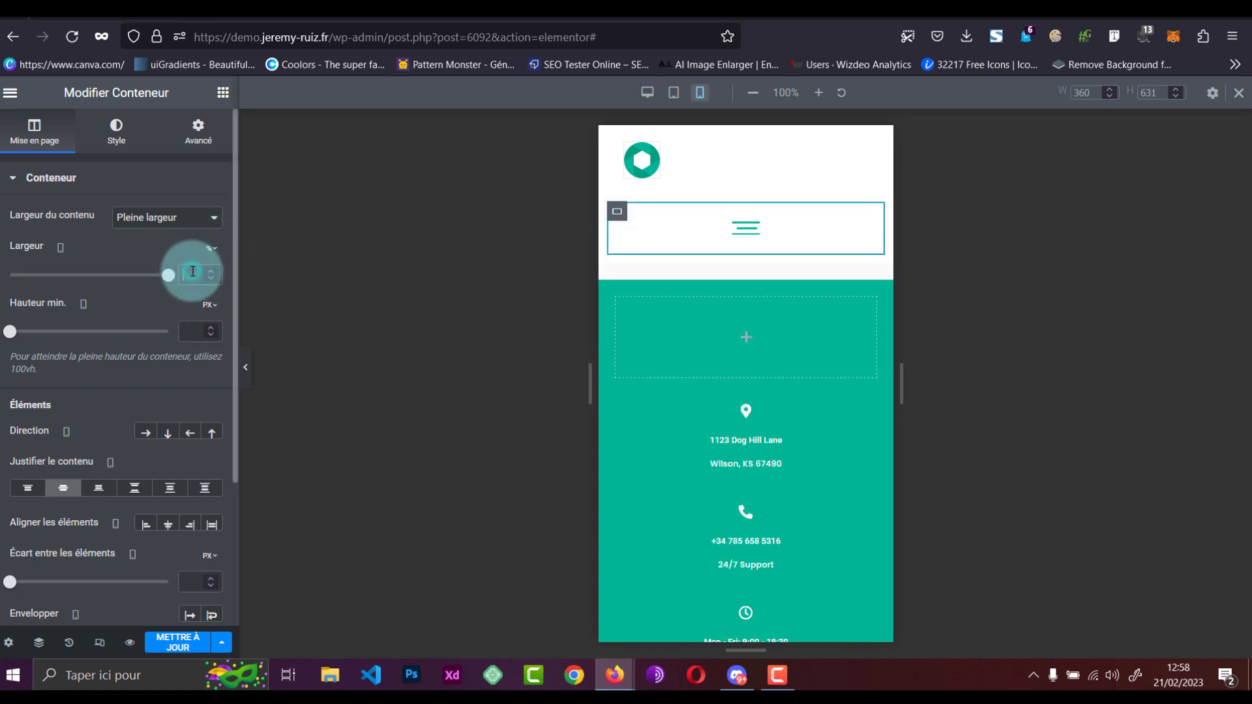
text(50)
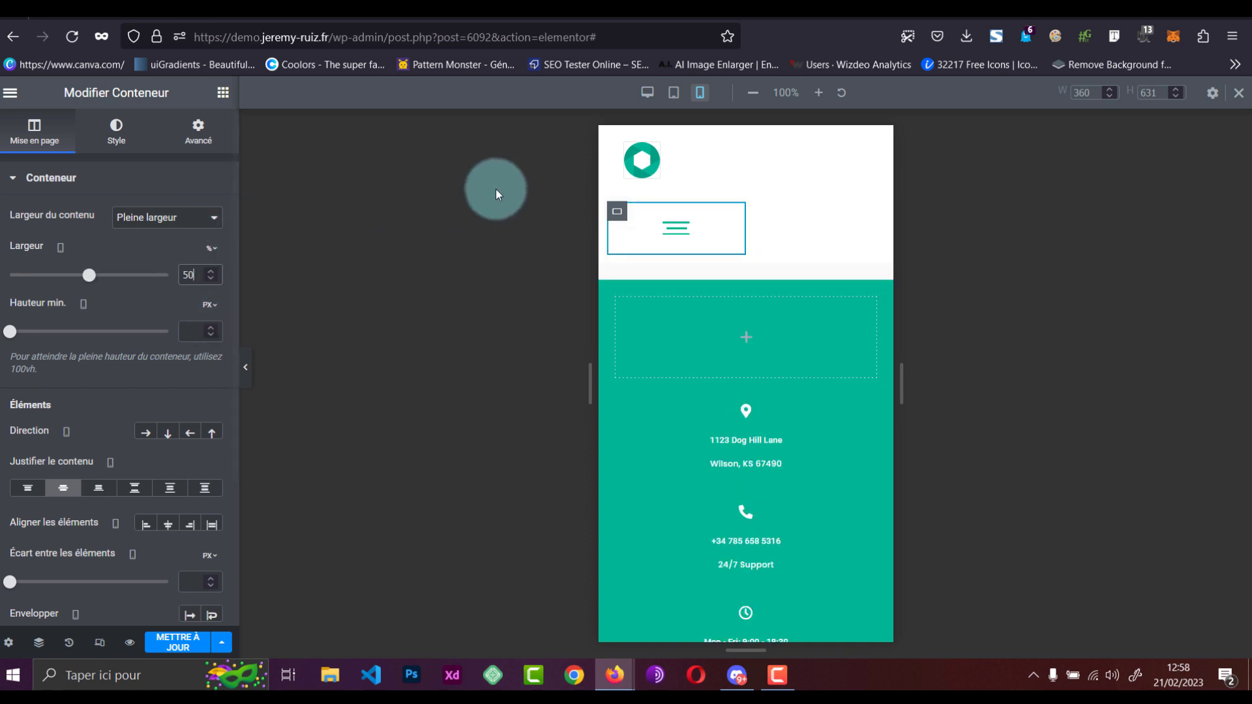
- Set the logo and menu parent container's mobile direction to a horizontal row, and open the logo container's width for editing
click(610, 142)
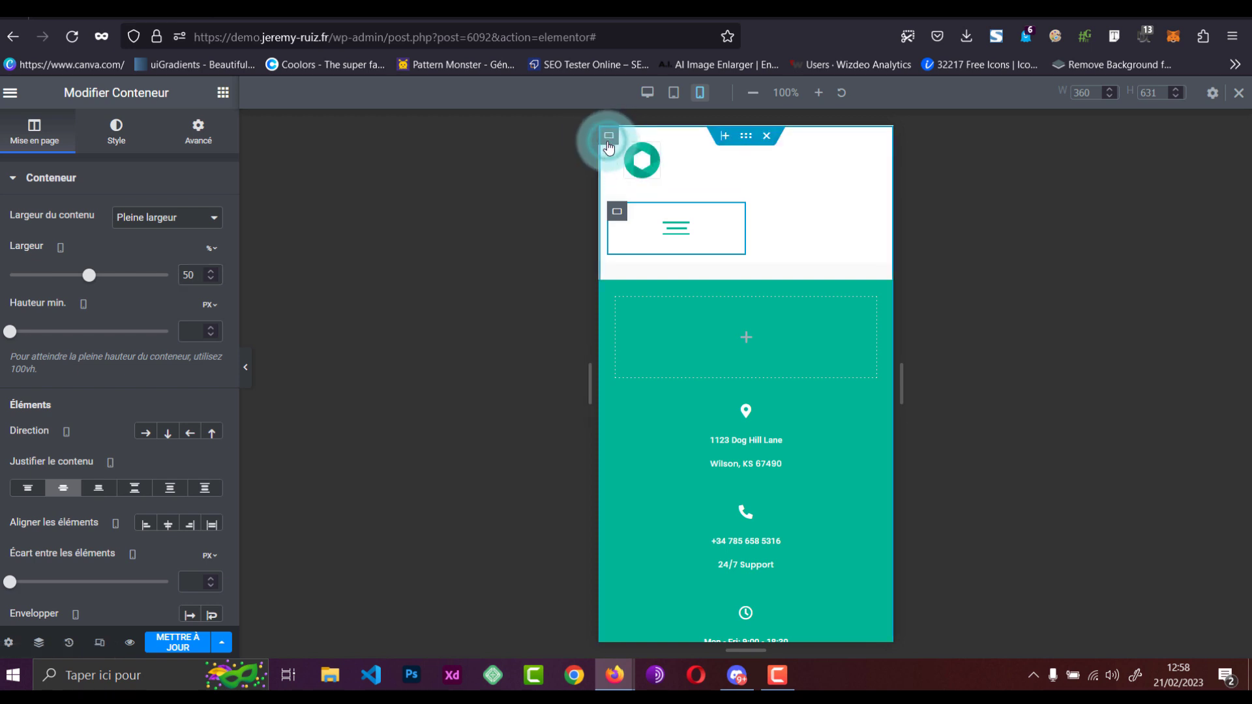
click(47, 143)
click(147, 433)
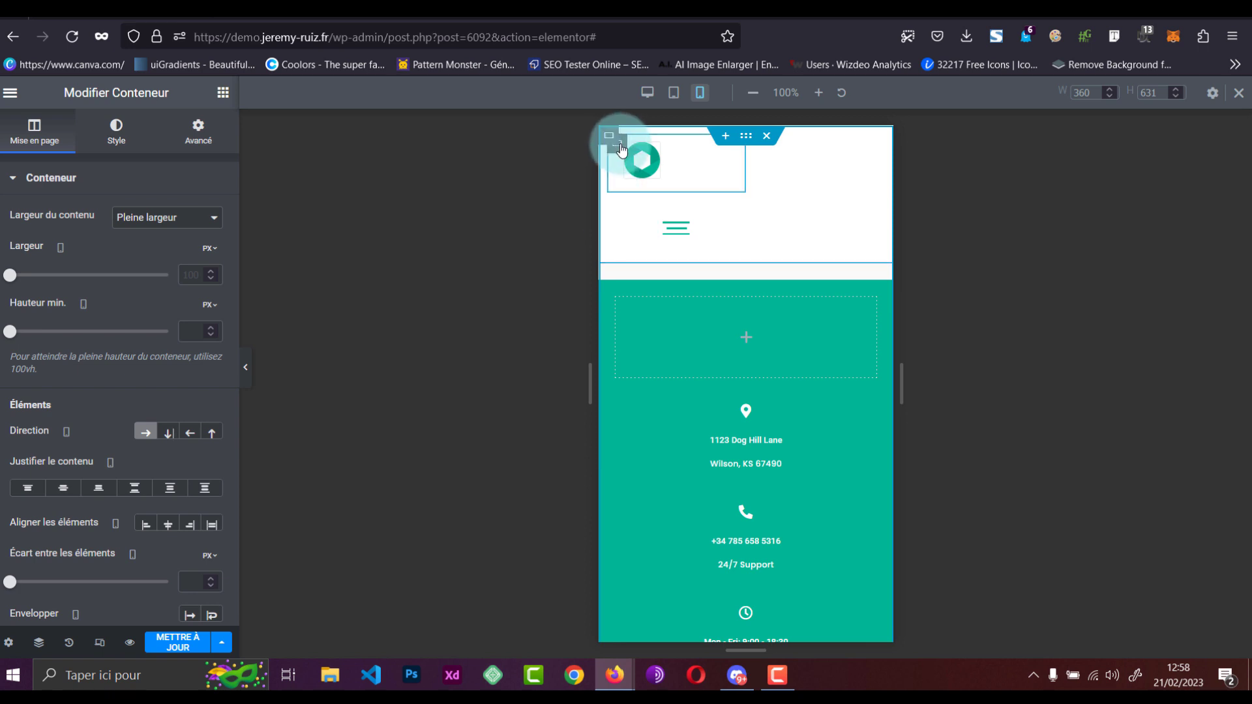
click(619, 145)
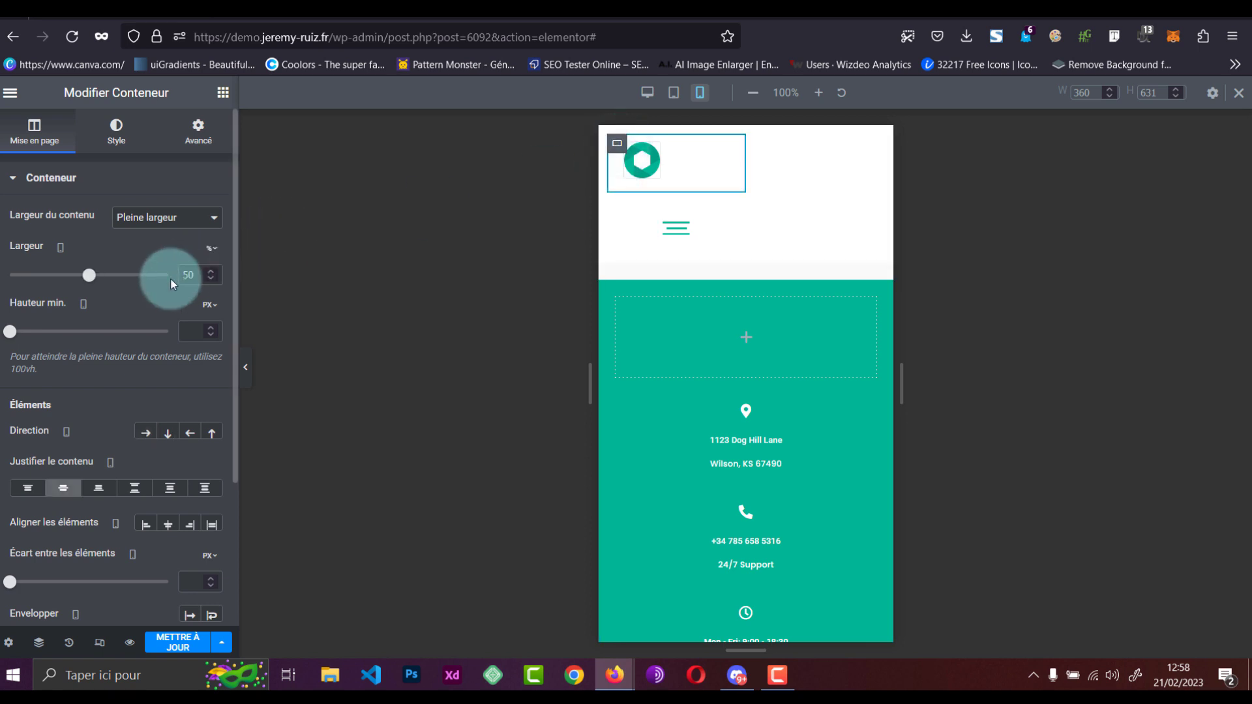
drag(194, 271, 168, 270)
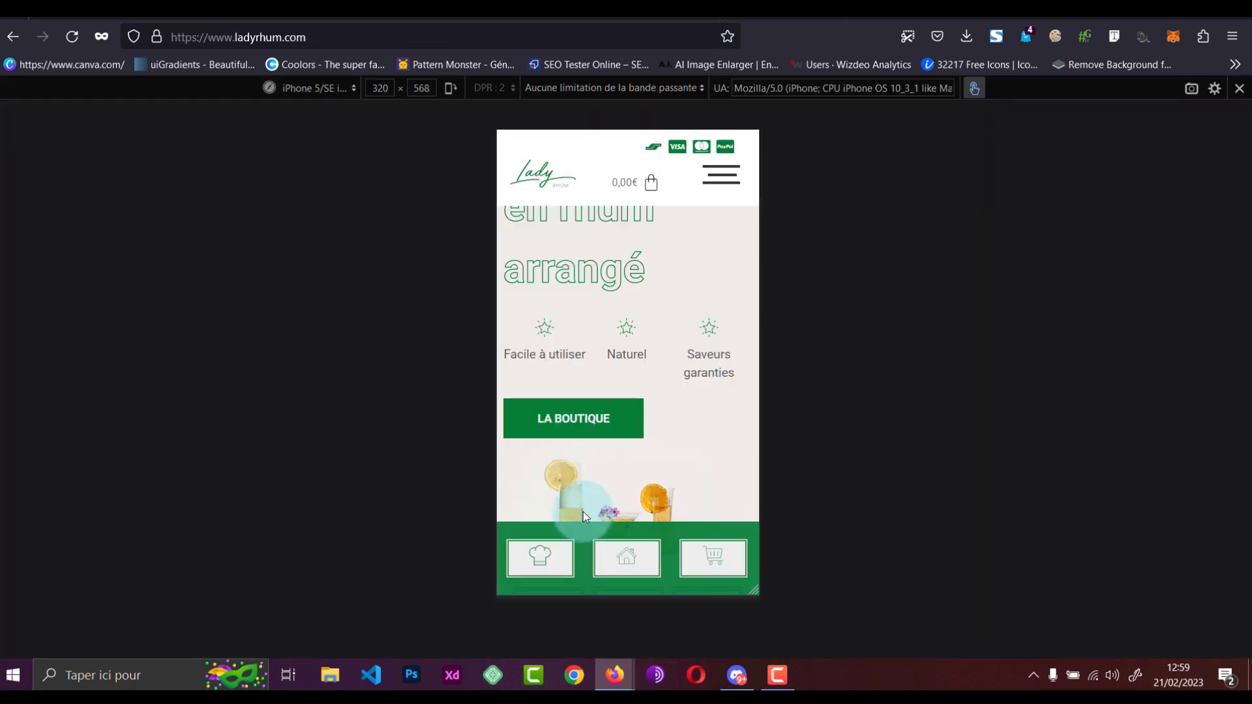
- Examine the mobile header on the Lady Rhum site and the fixed header while scrolling through the demo shop's homepage
scroll(583, 511, down, 4)
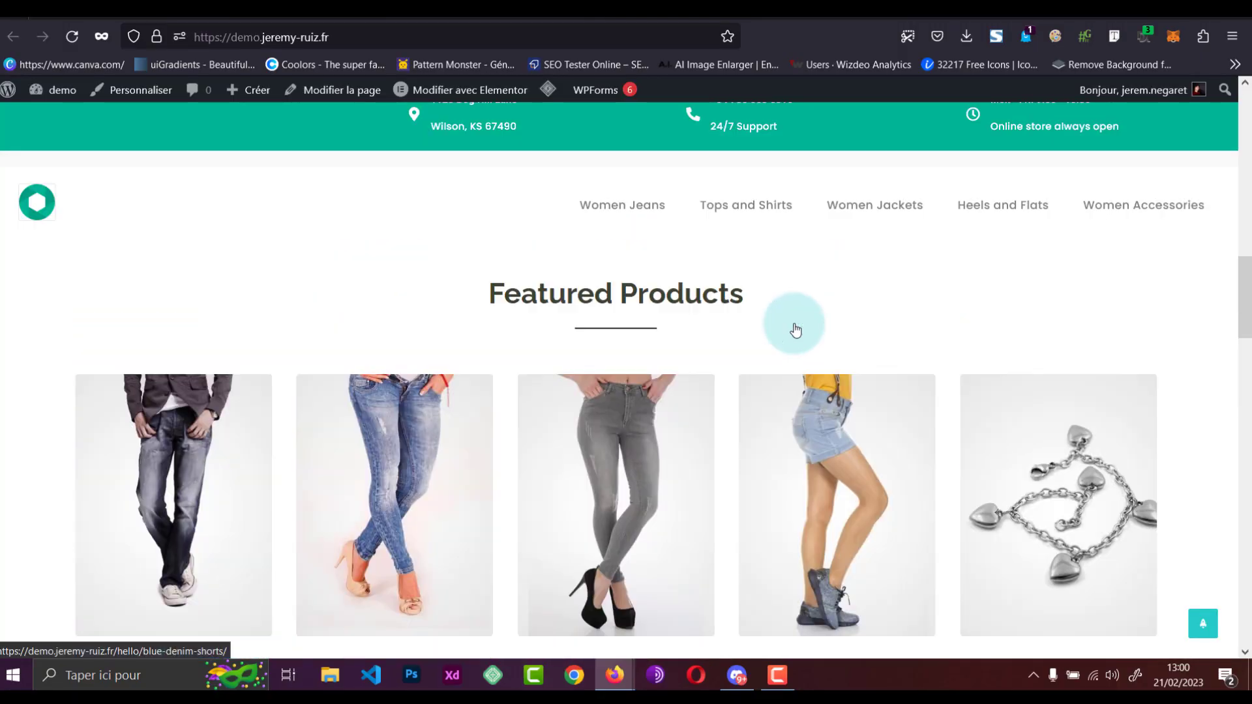
scroll(798, 323, up, 10)
scroll(804, 317, down, 15)
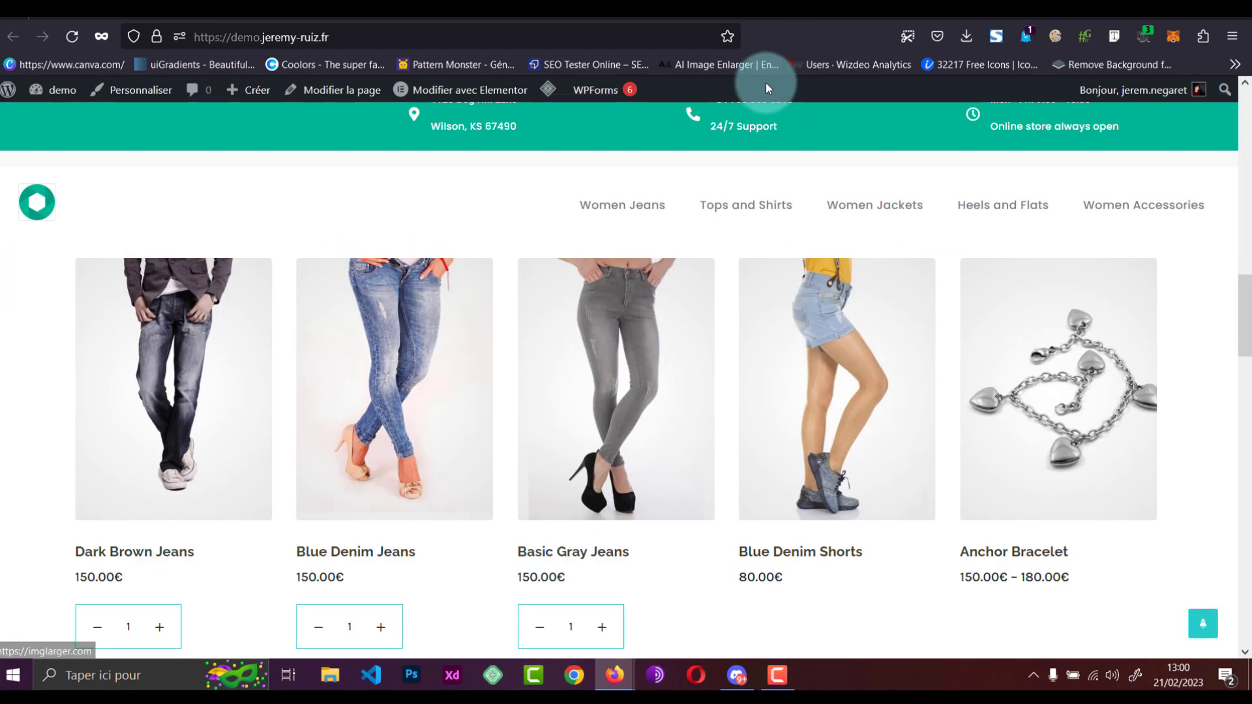
scroll(734, 158, down, 10)
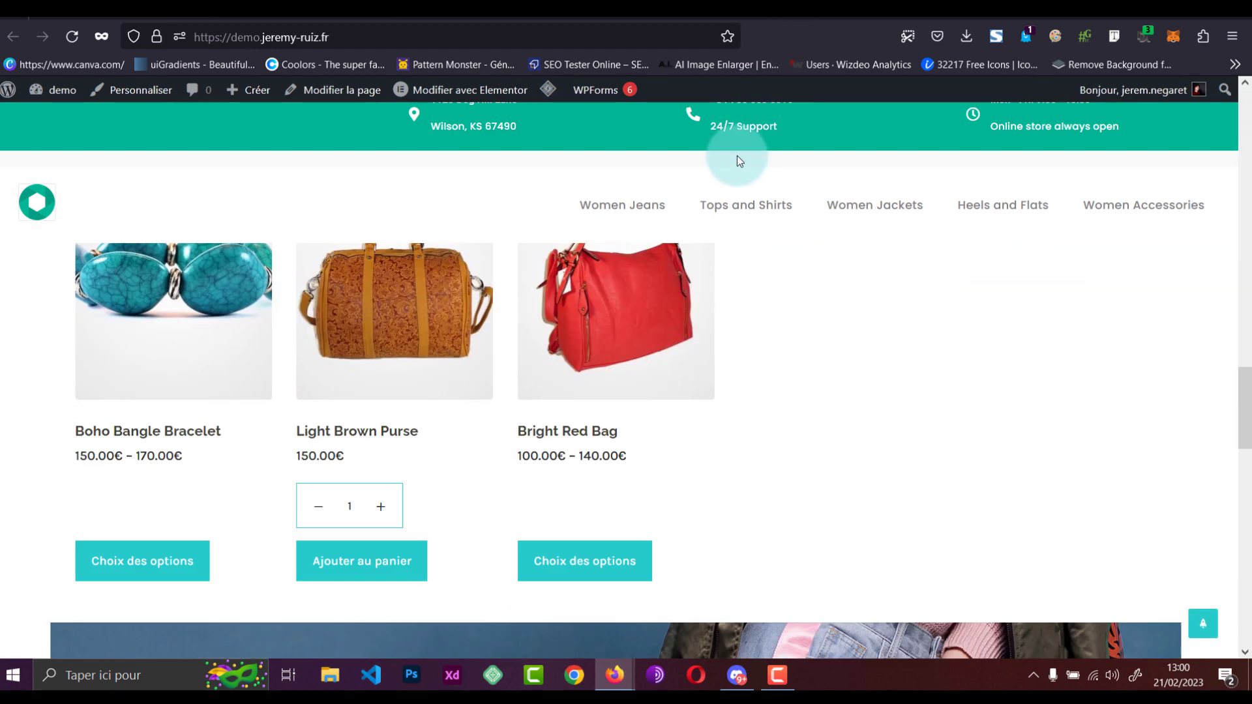
scroll(740, 157, down, 6)
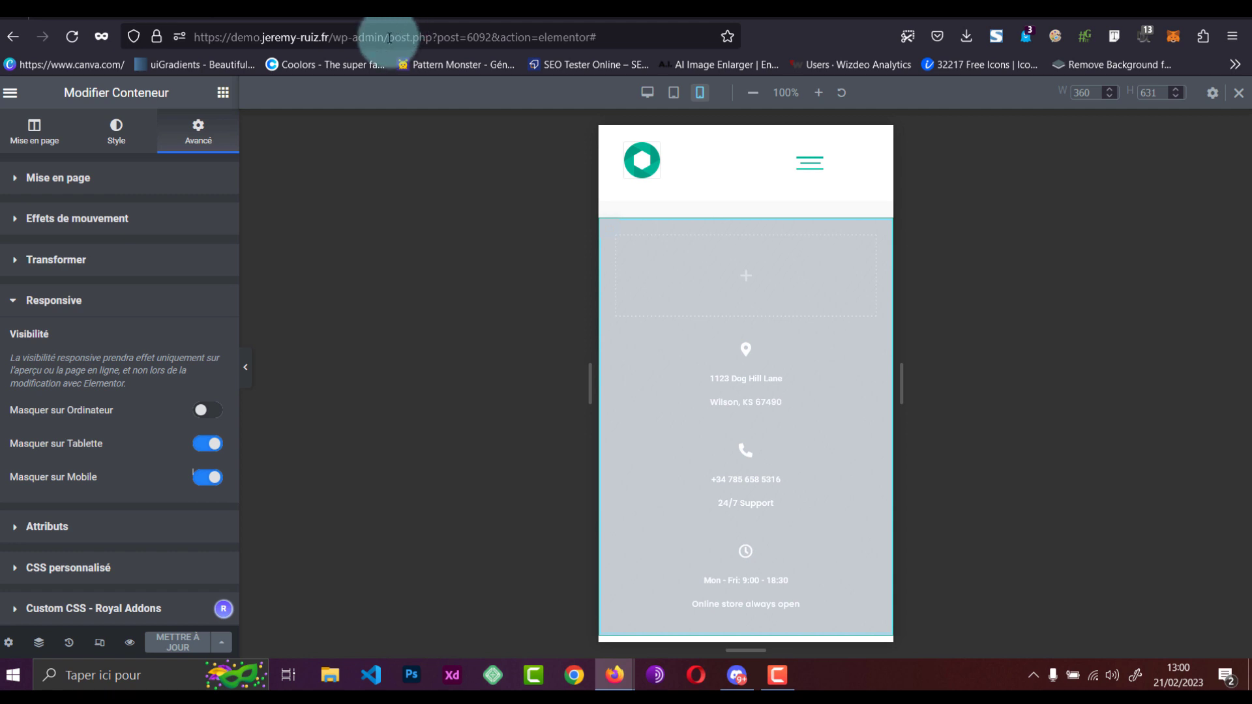
- Go to the demo site's wp-admin address and examine the content types enabled in Elementor's general settings
drag(389, 37, 627, 33)
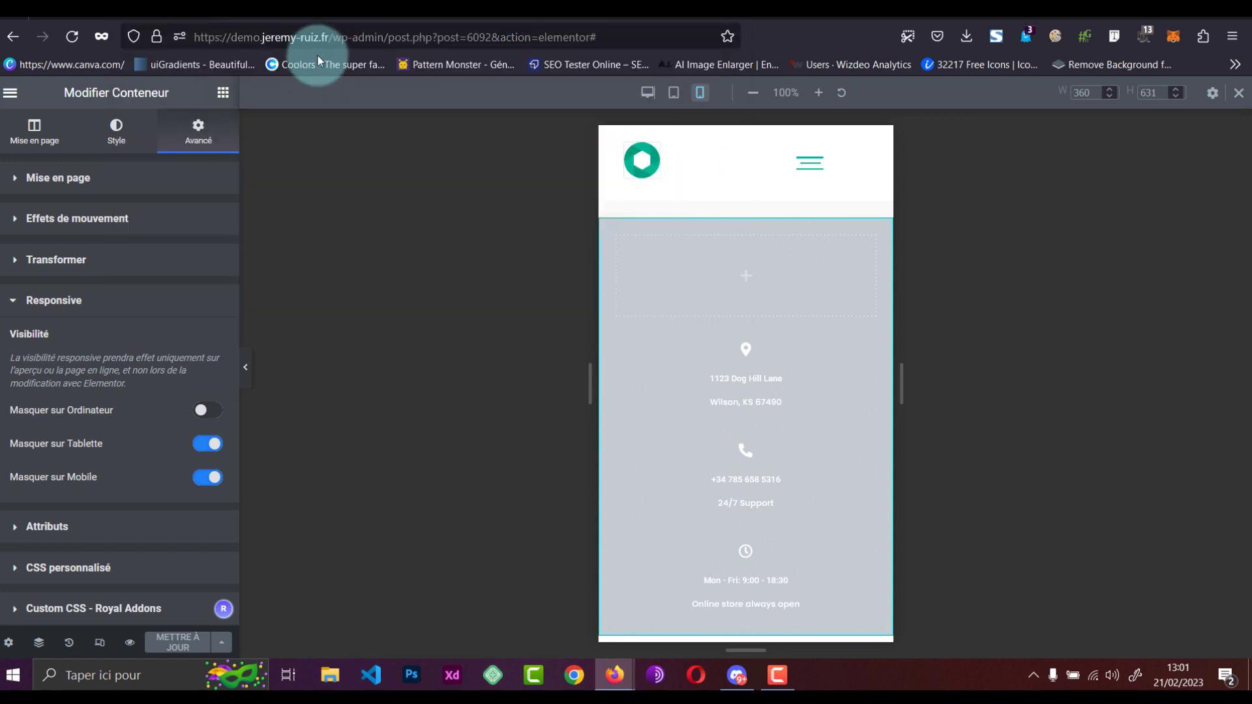
drag(392, 37, 641, 43)
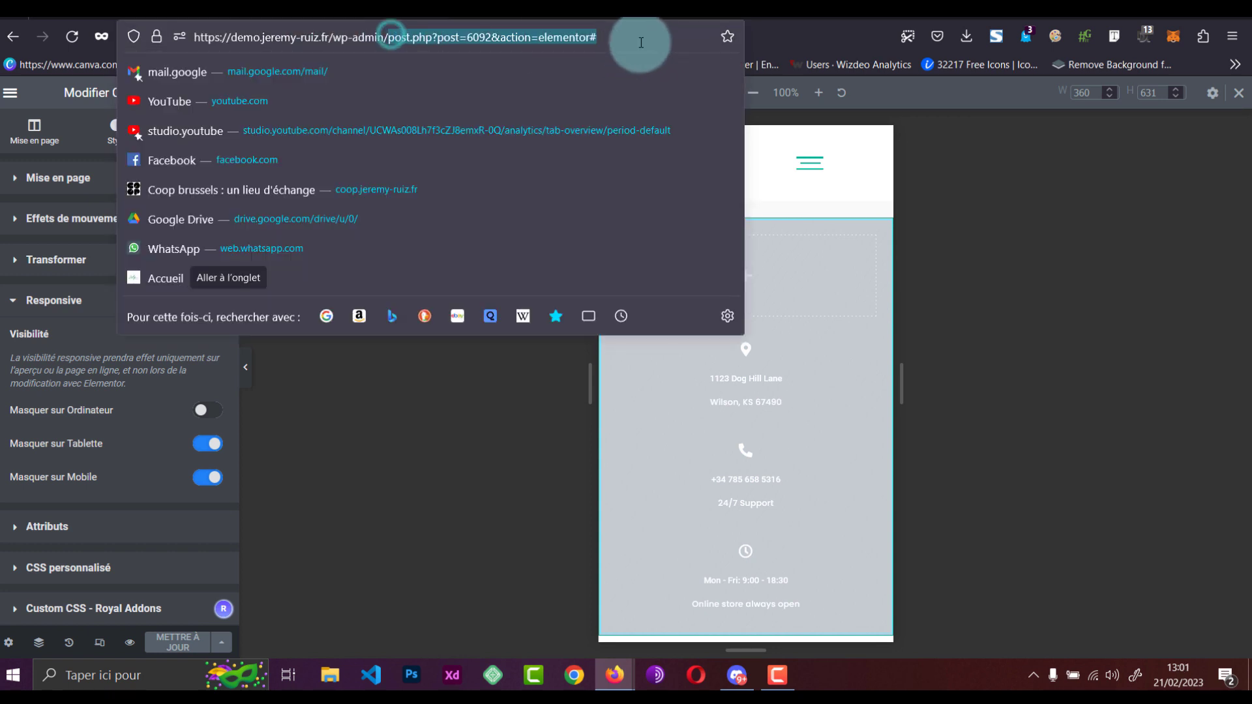
key(BackSpace)
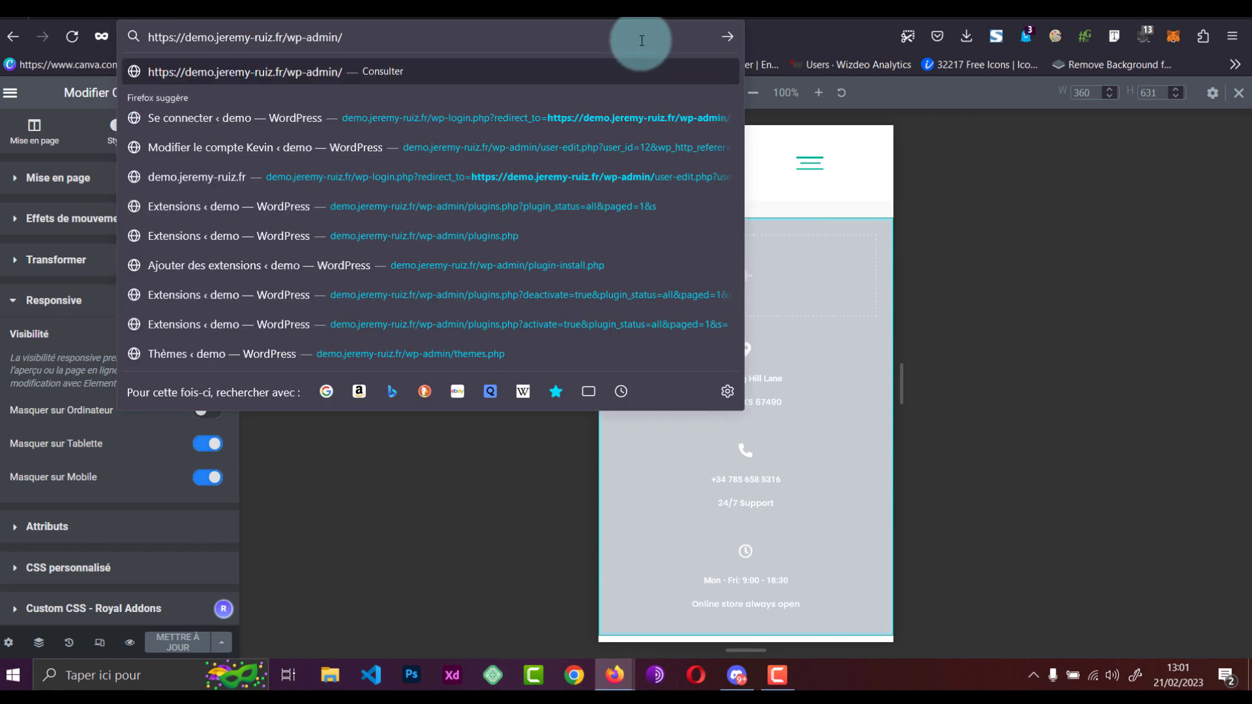
key(Return)
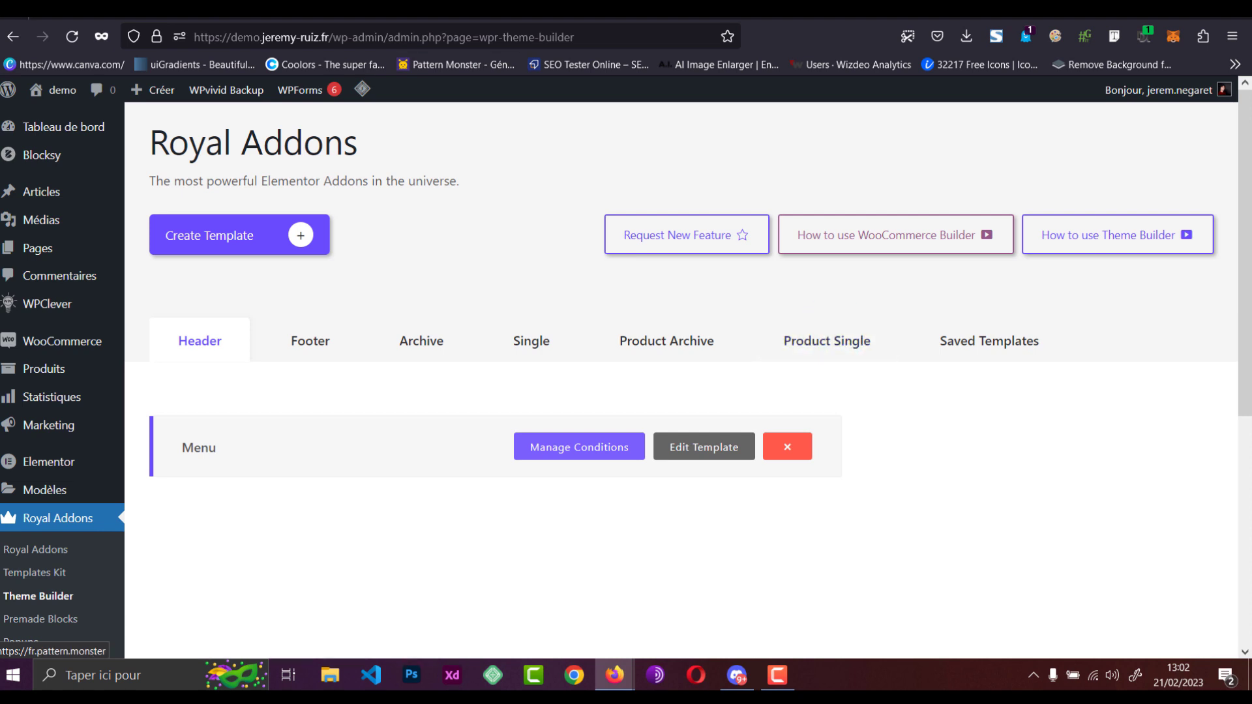
mouse_move(36, 474)
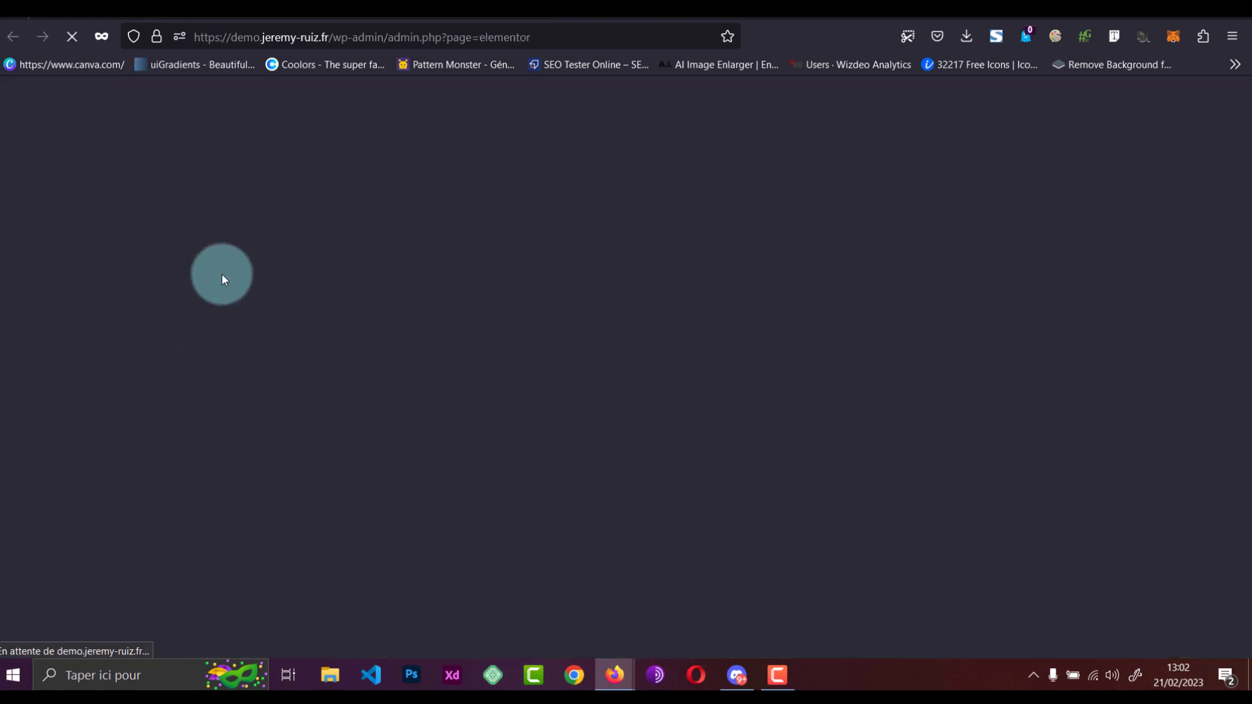
scroll(358, 475, down, 2)
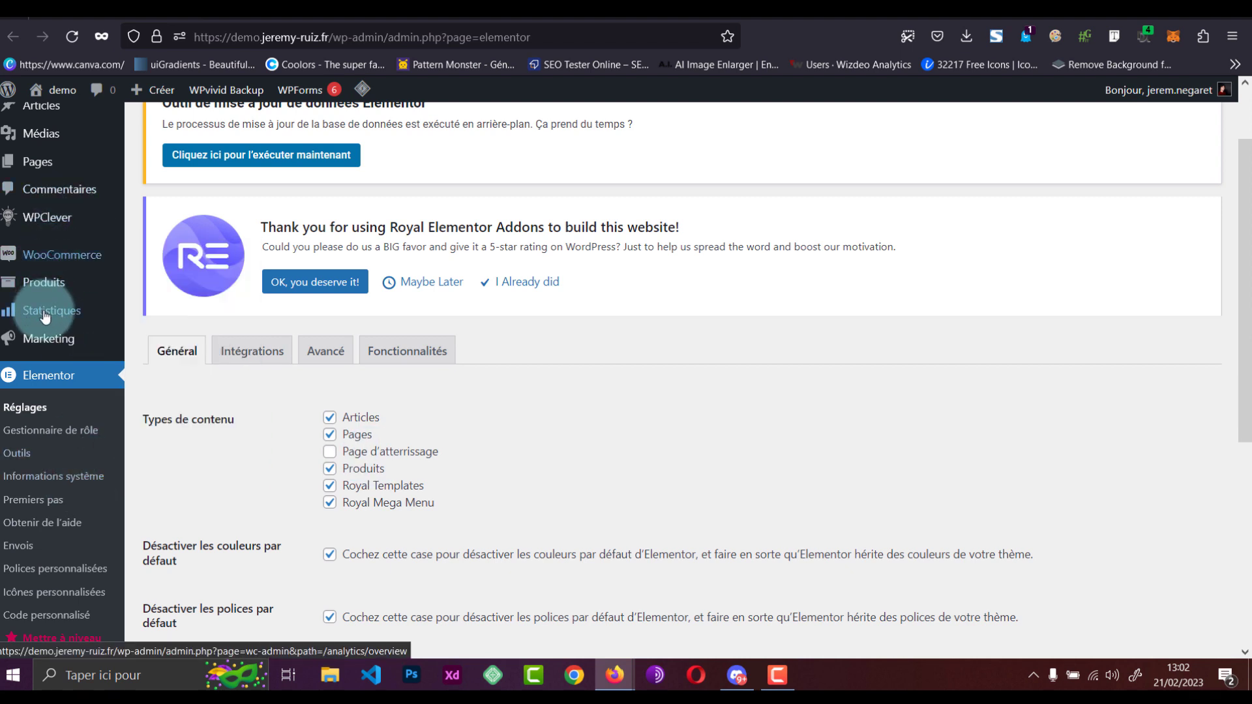
- Open the Light Brown Purse product for editing in Elementor and examine its live product page
mouse_move(53, 287)
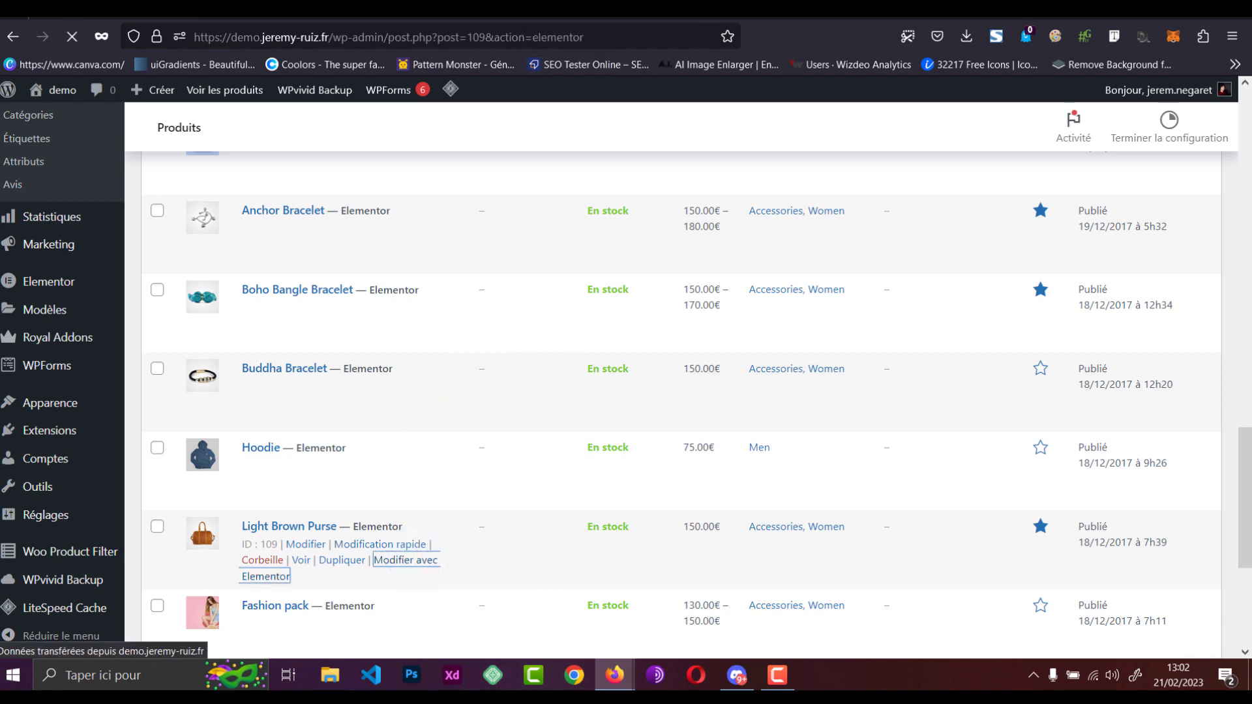
scroll(520, 430, down, 7)
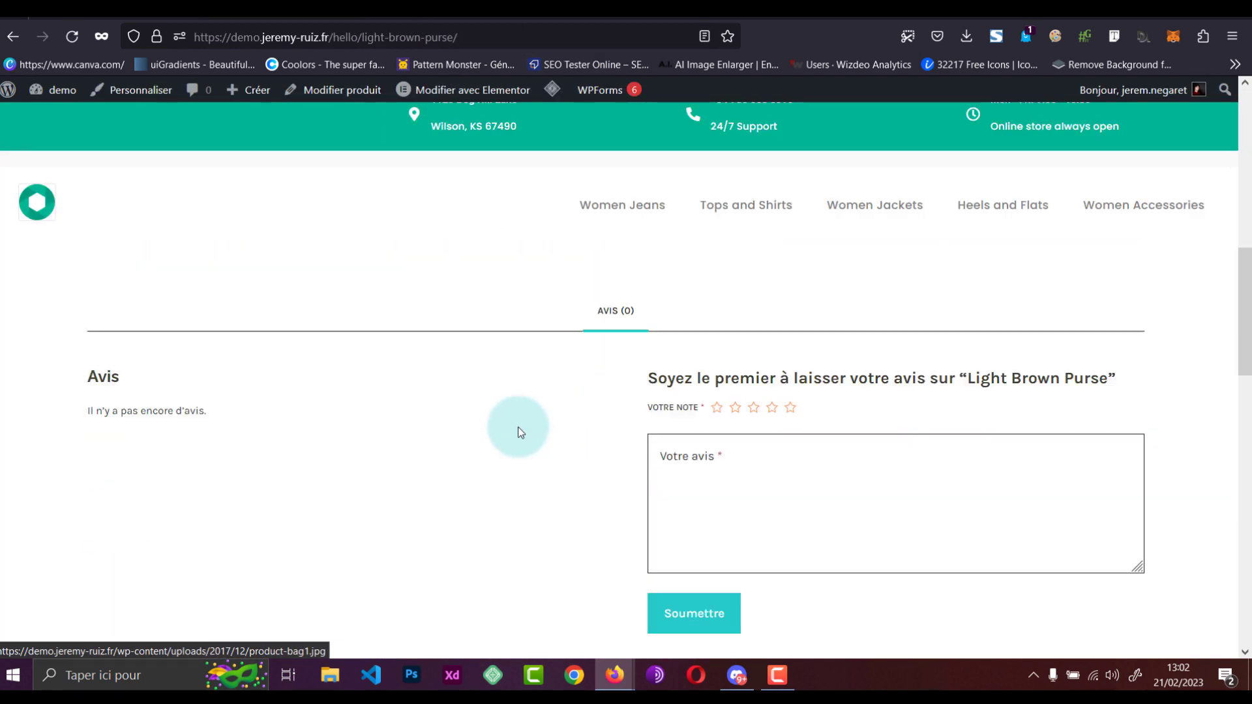
scroll(519, 430, up, 2)
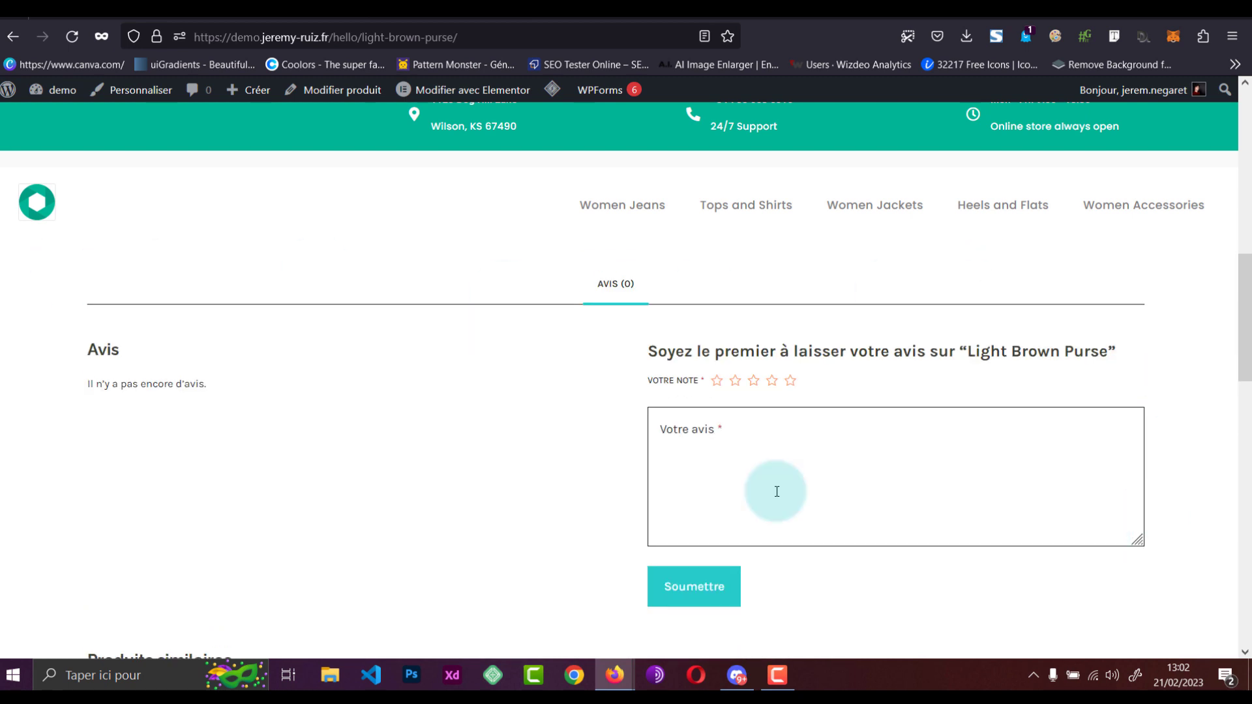
scroll(407, 436, up, 2)
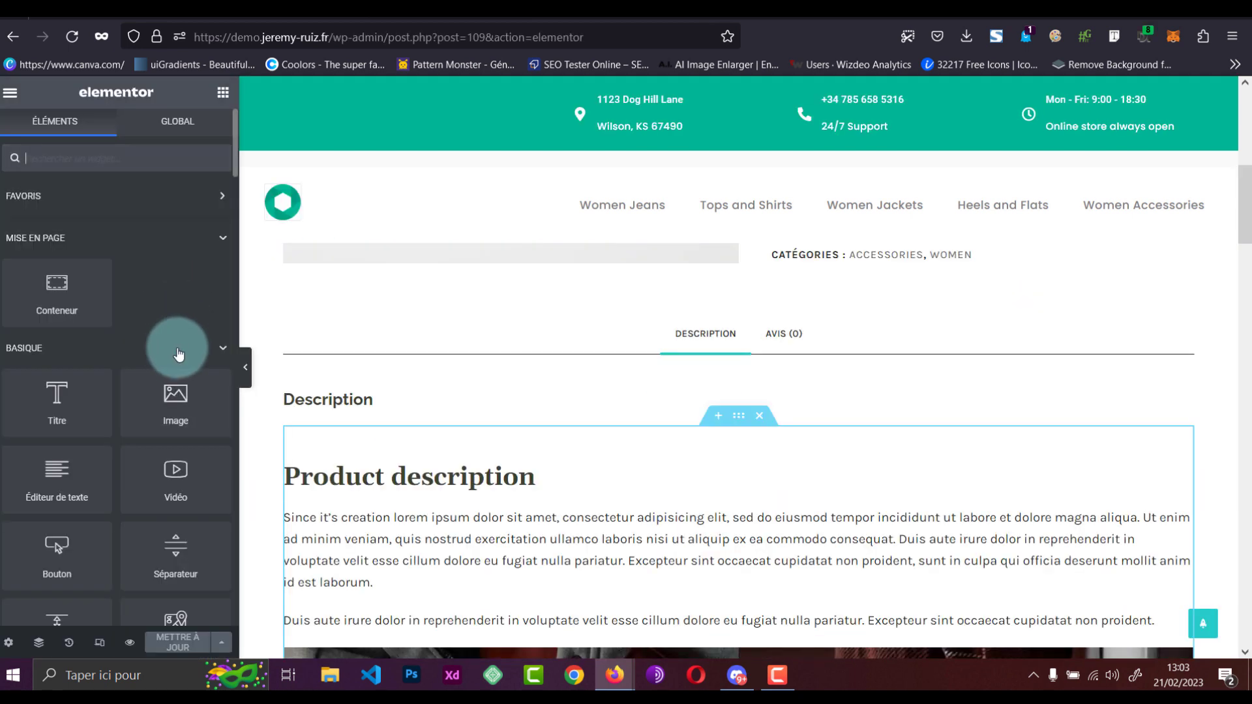
- Examine the Royal Addons section of Elementor's widget library, from the Post Grid widget to the Charts widget
click(178, 352)
scroll(166, 362, down, 6)
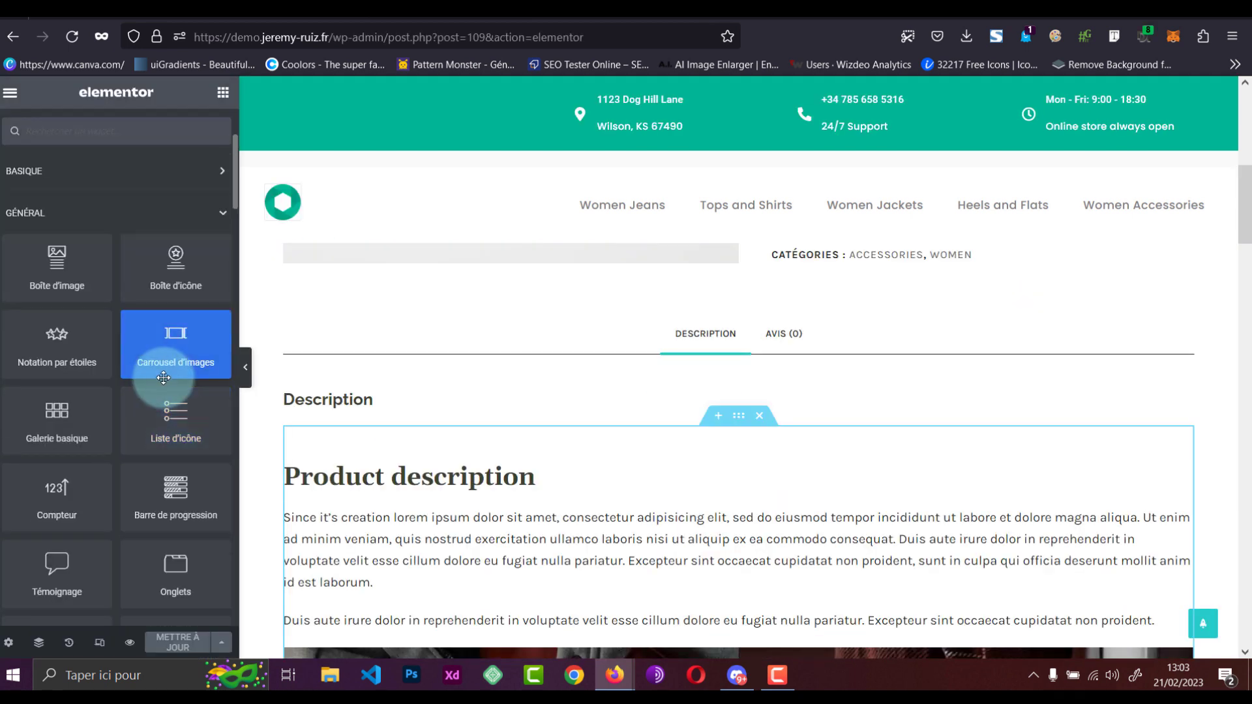
scroll(166, 375, down, 6)
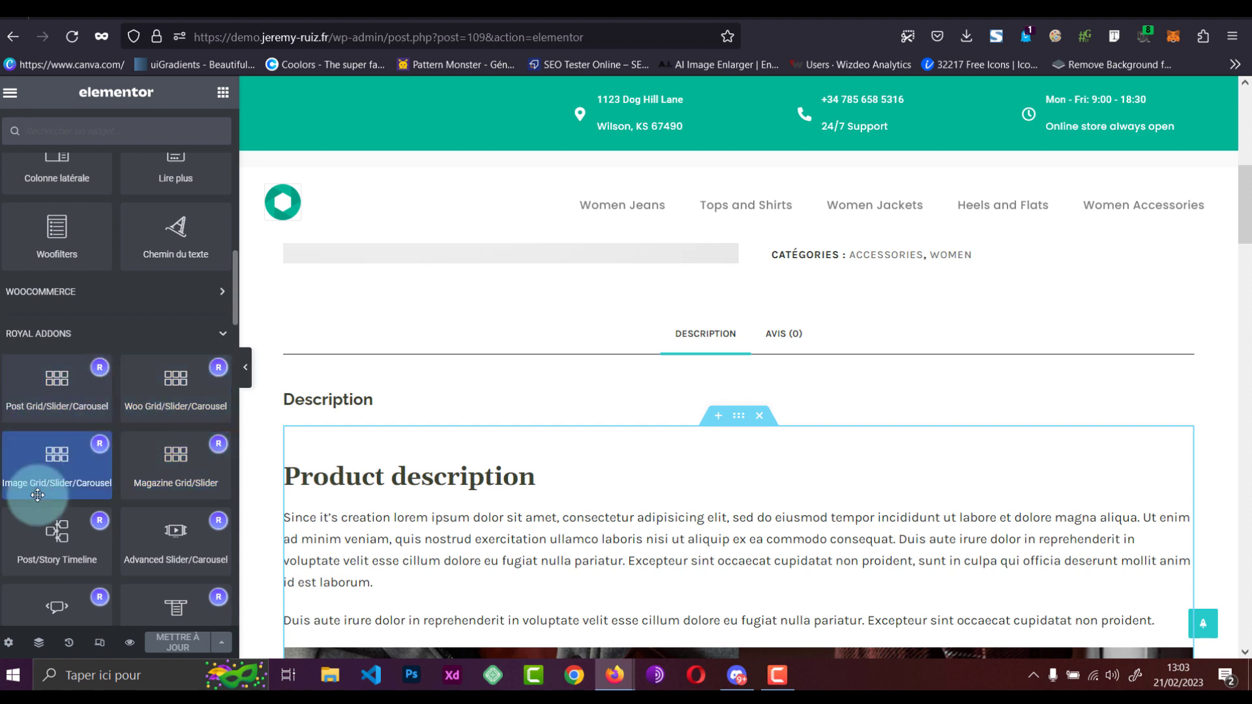
scroll(57, 522, down, 1)
scroll(58, 510, down, 1)
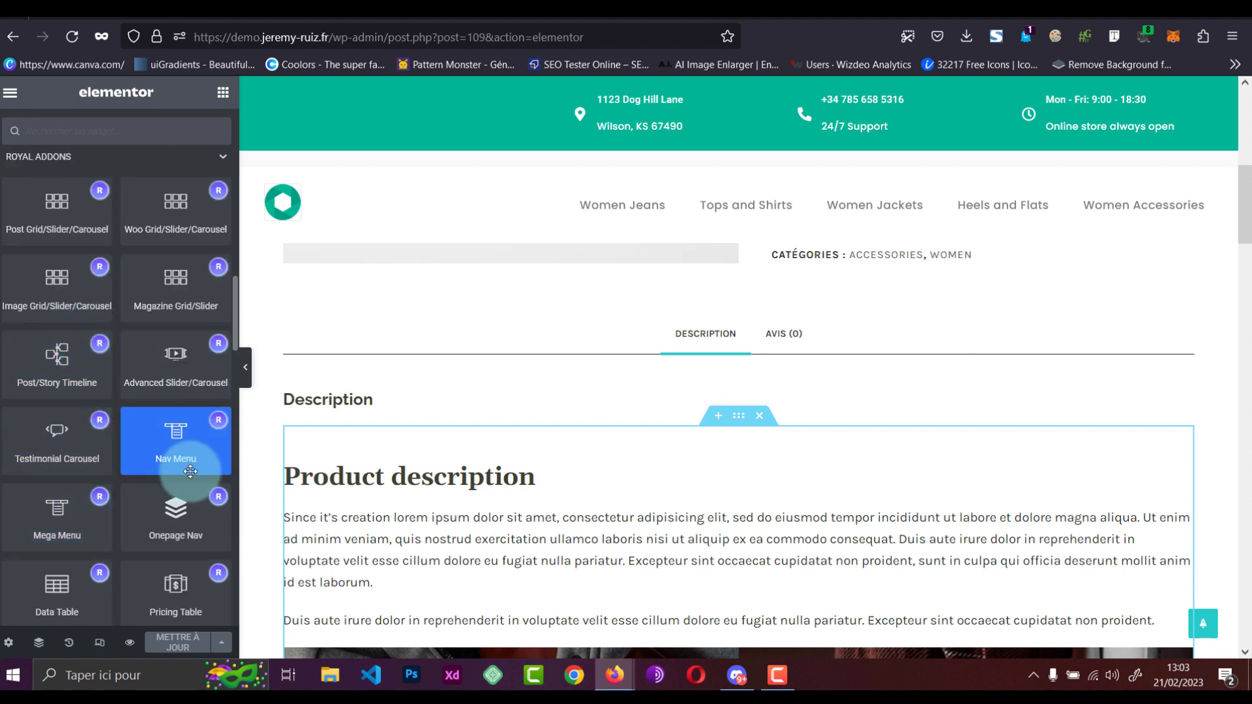
scroll(190, 472, down, 1)
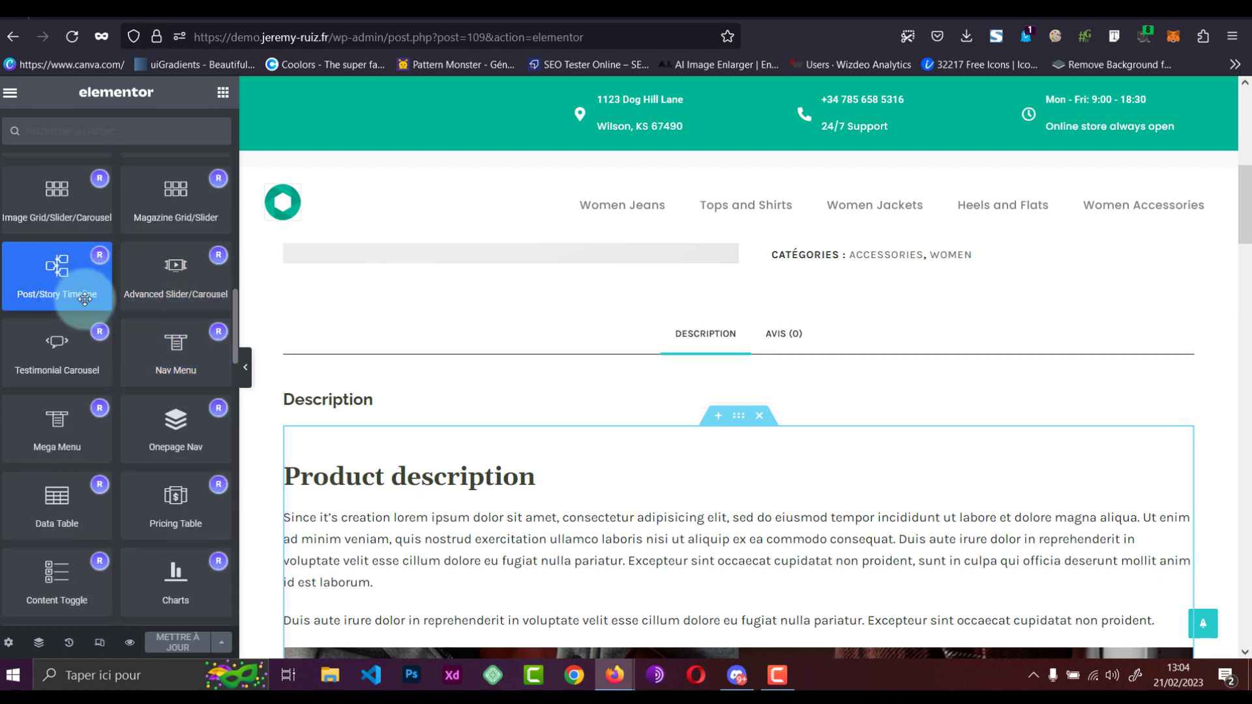
scroll(89, 306, down, 4)
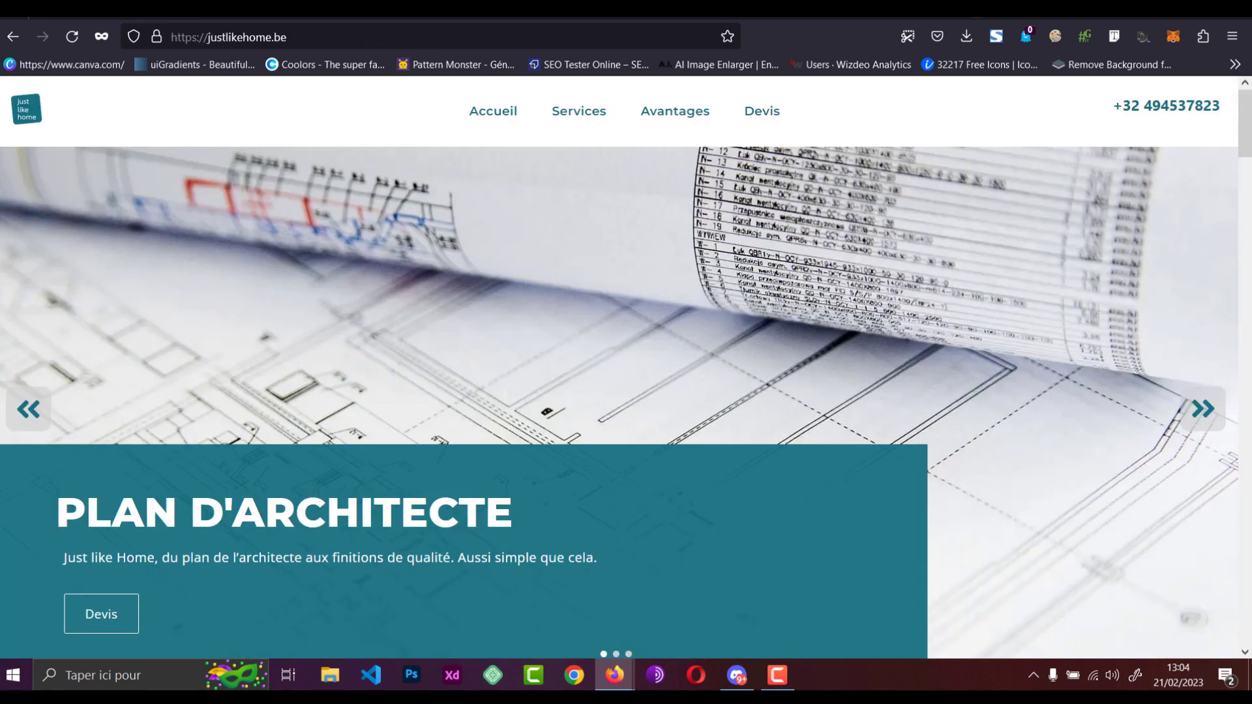
- Examine the justlikehome.be homepage for Royal Addons widgets in use, from the hero slider to the advantages section
scroll(629, 389, down, 15)
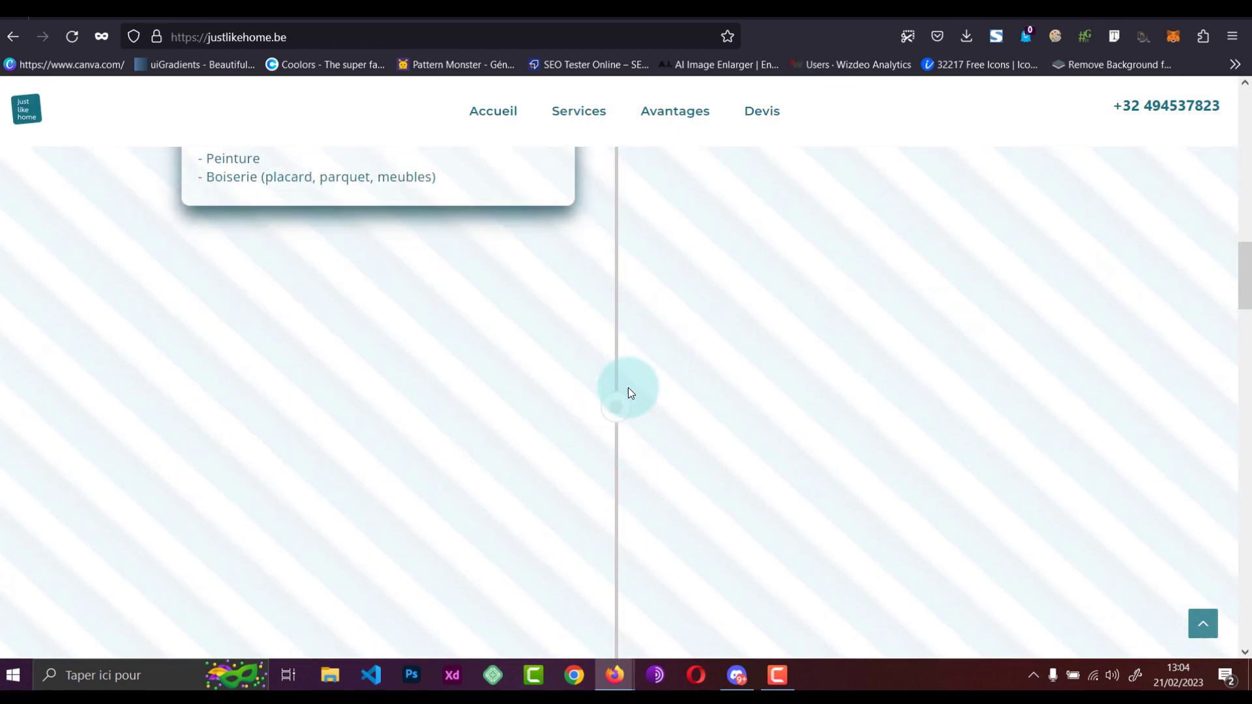
scroll(629, 390, down, 15)
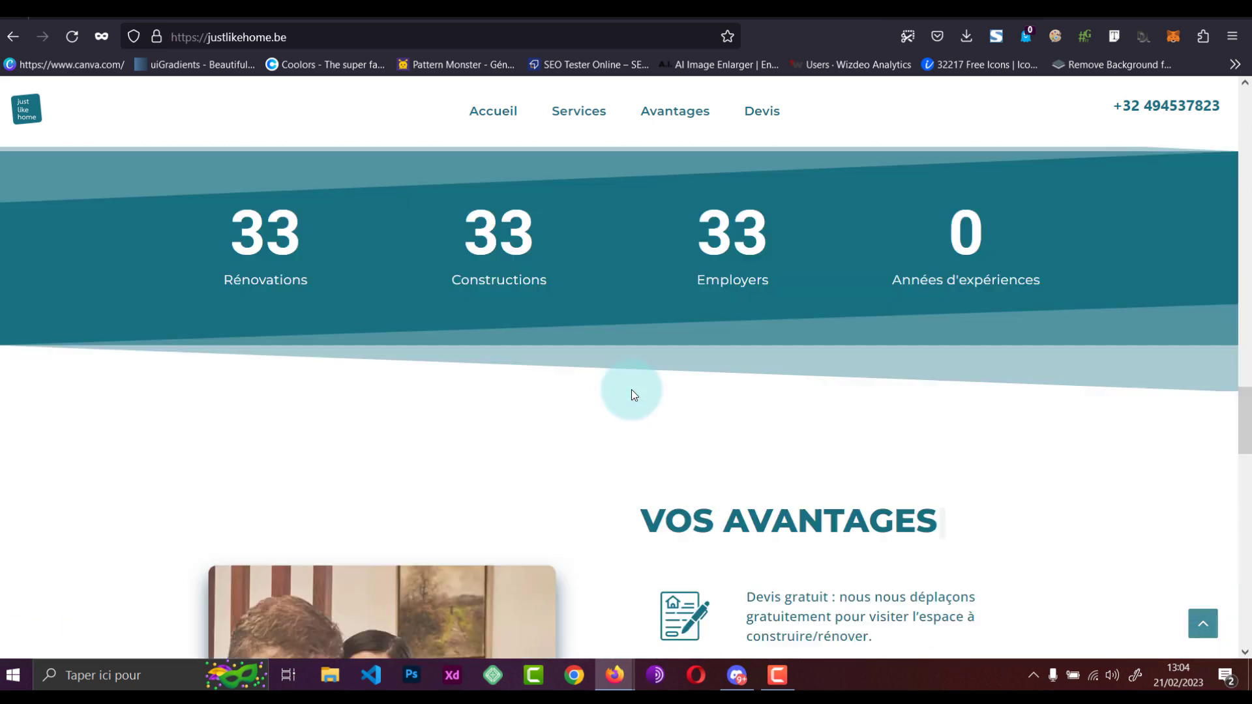
scroll(631, 389, up, 3)
scroll(631, 390, down, 6)
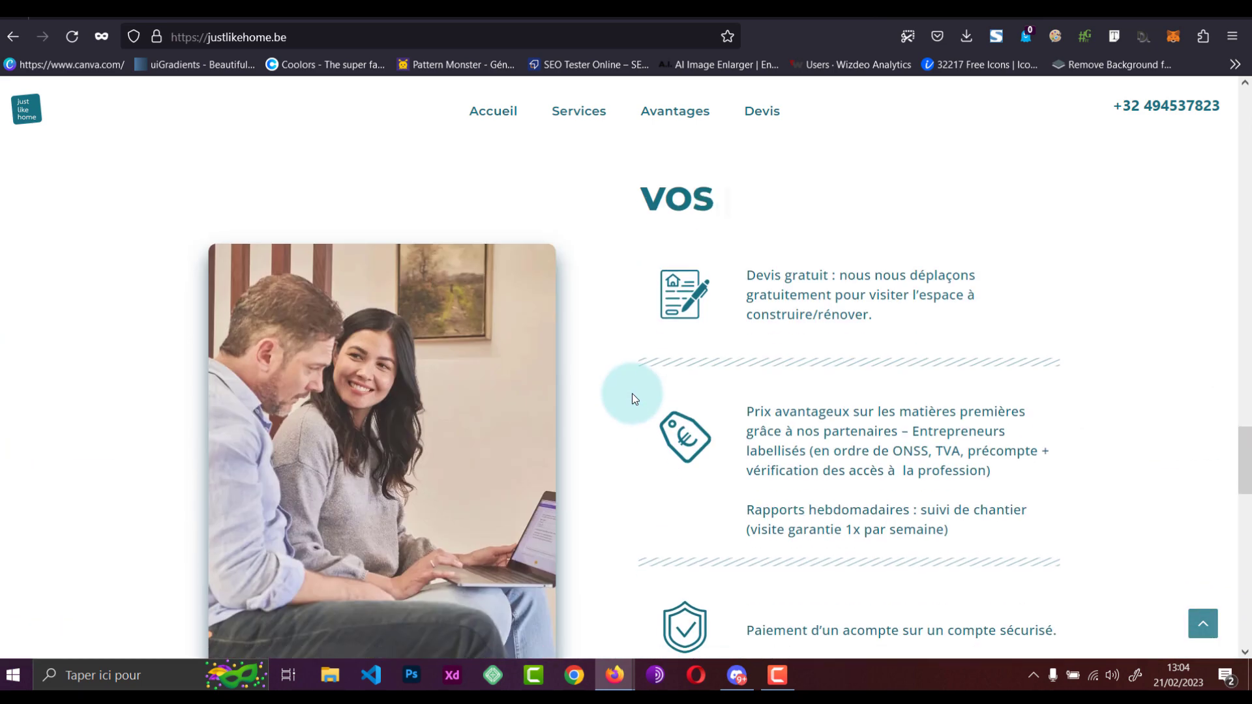
scroll(676, 364, up, 1)
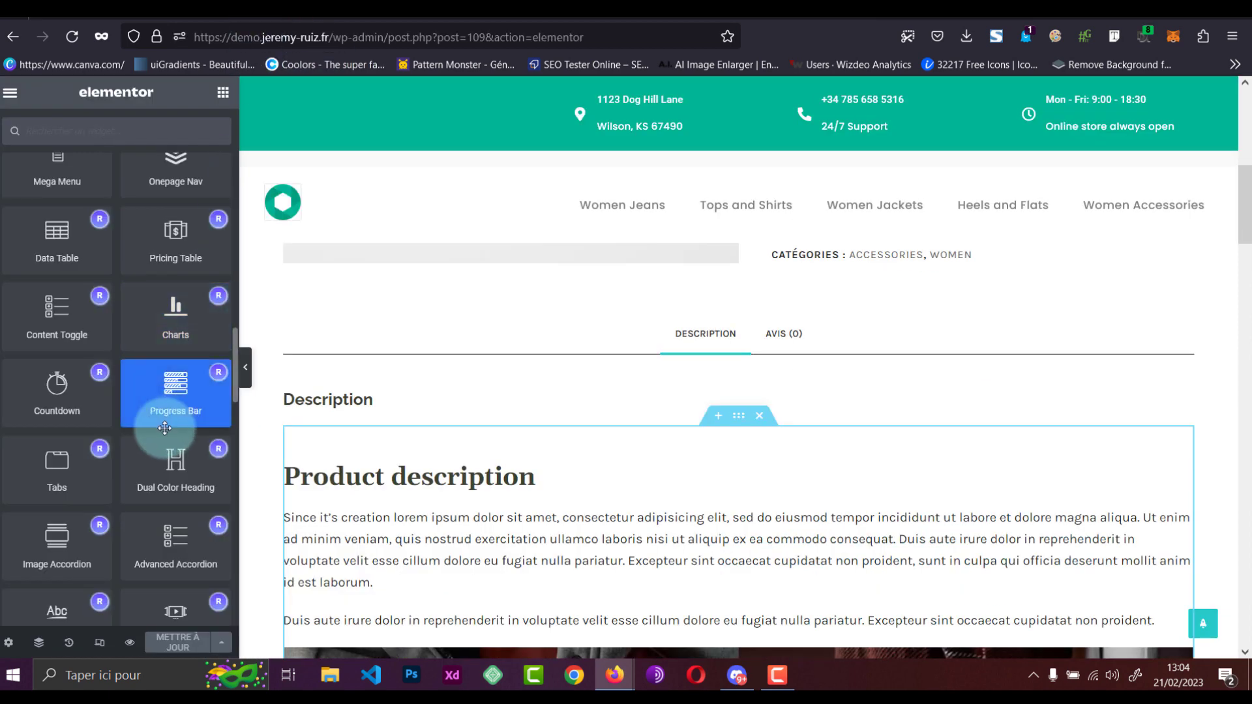
- Examine the remaining Royal Addons widgets in the library, including Back To Top, Reading Progress Bar and Offcanvas Menu
scroll(163, 428, down, 5)
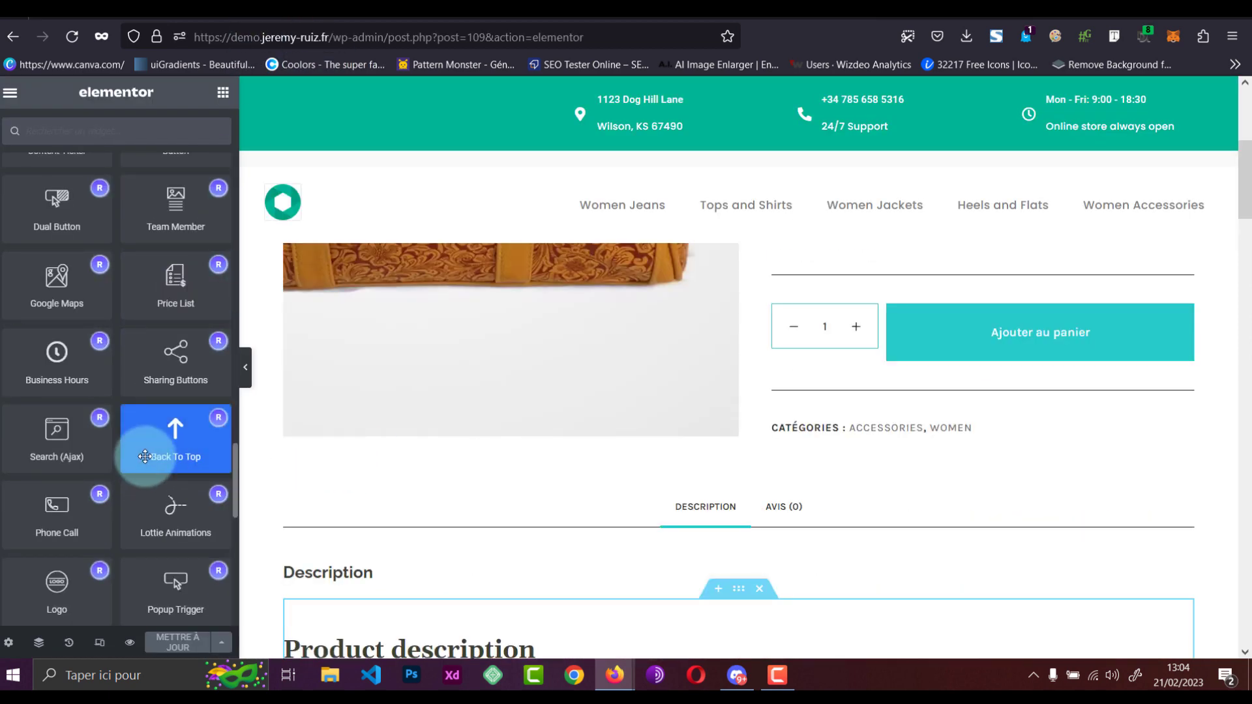
drag(145, 457, 743, 447)
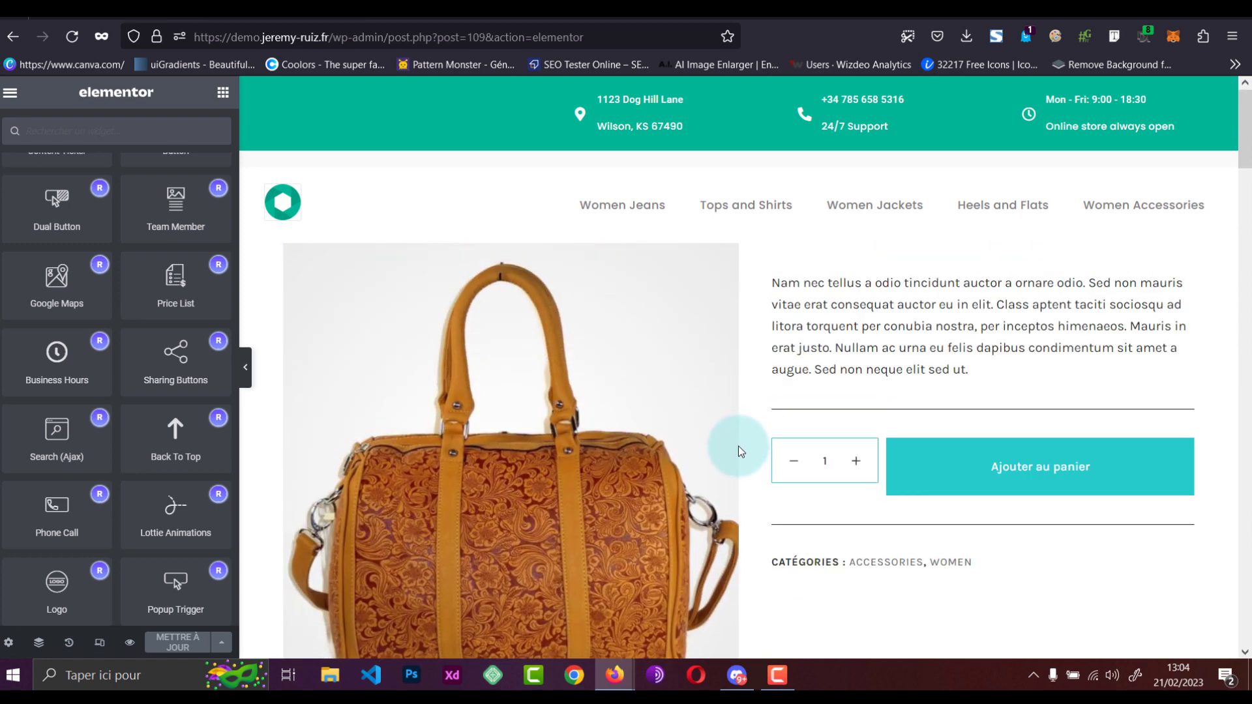
scroll(738, 446, down, 9)
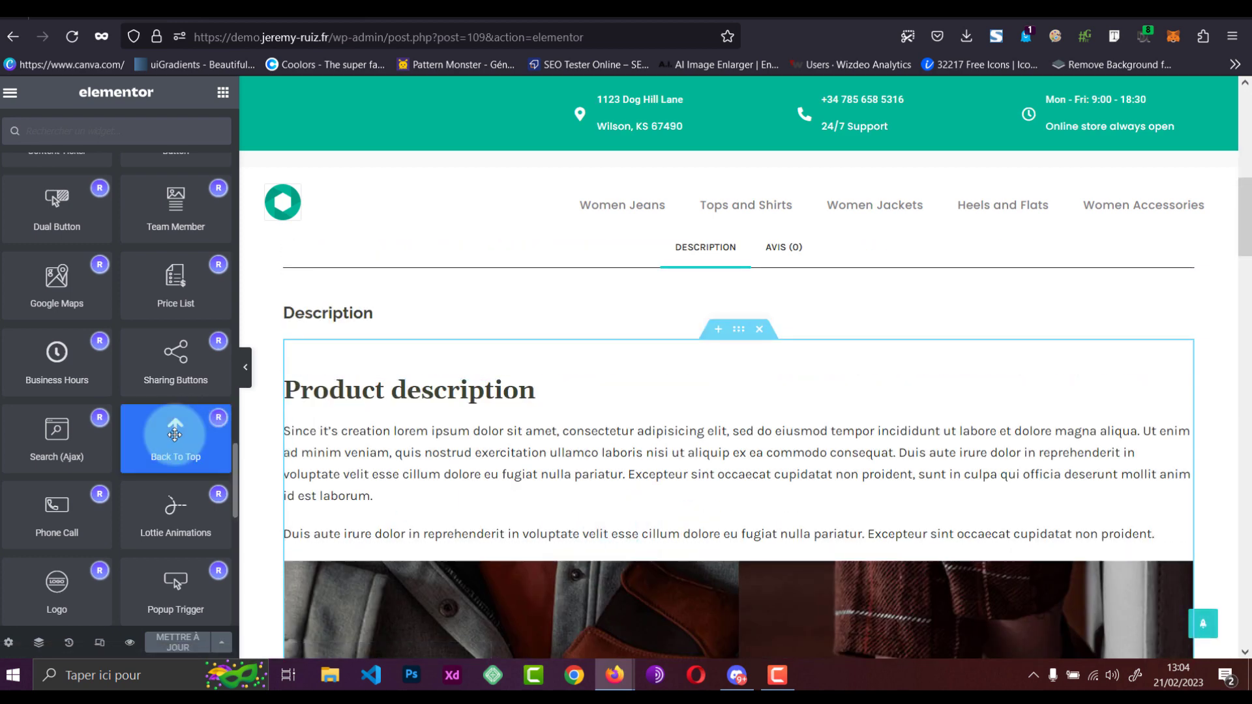
scroll(163, 500, down, 3)
drag(163, 499, 754, 420)
scroll(754, 423, up, 4)
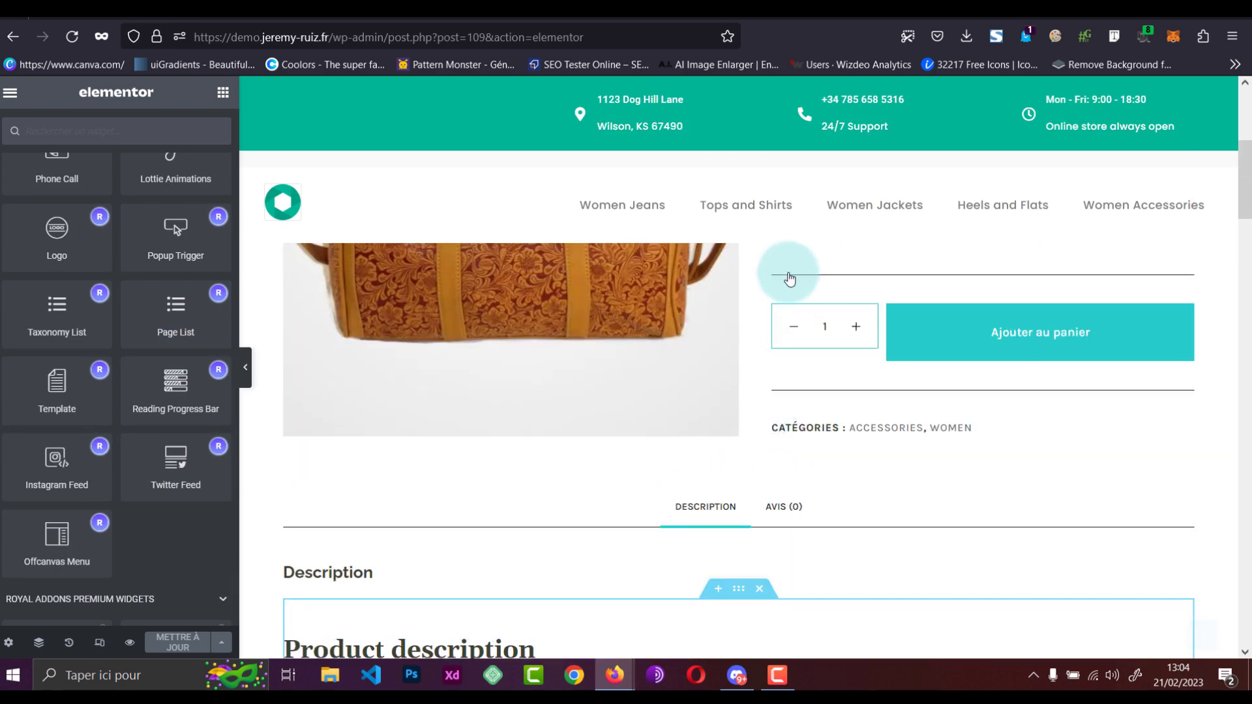
- Examine the product page layout in the editor, from the description content to the similar products section
scroll(628, 563, down, 10)
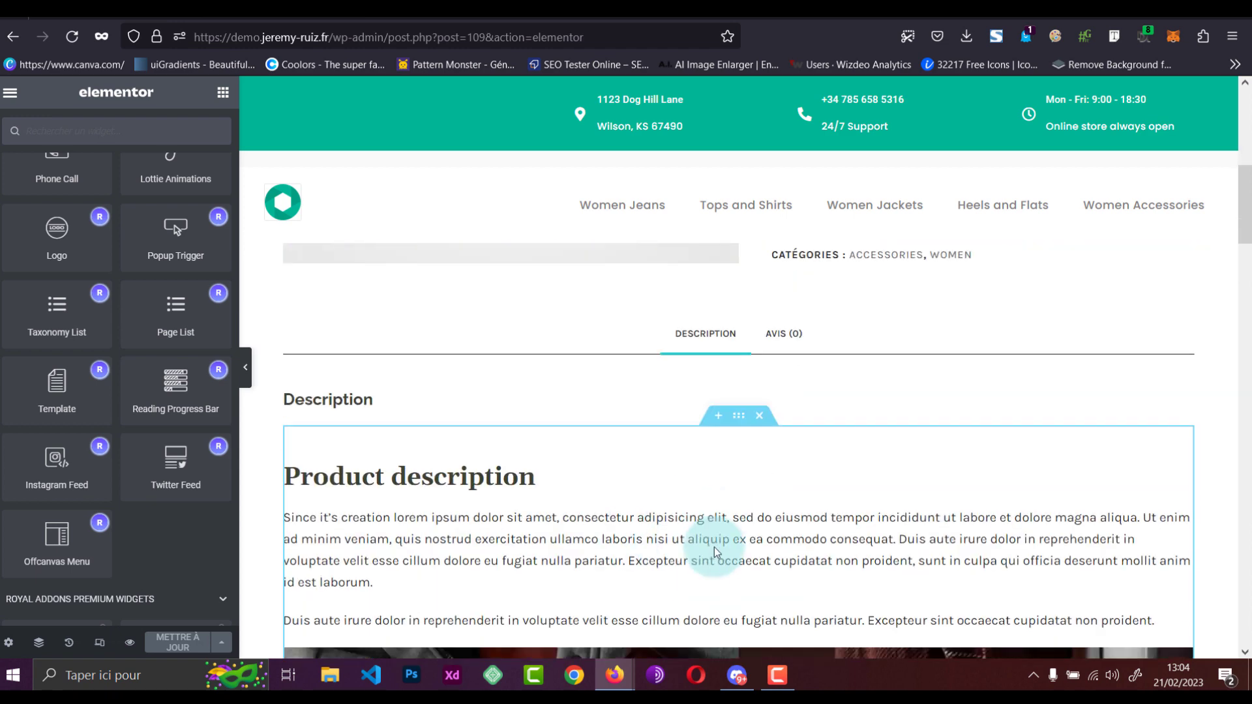
scroll(829, 503, down, 8)
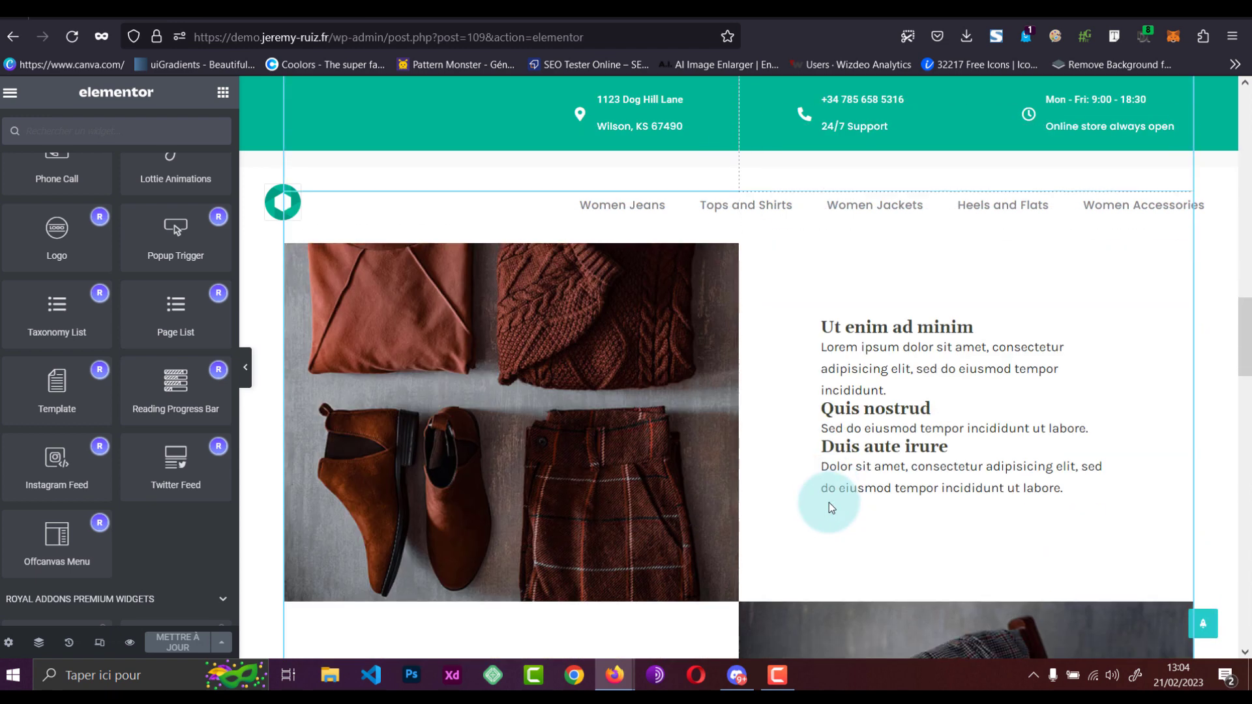
scroll(777, 461, down, 4)
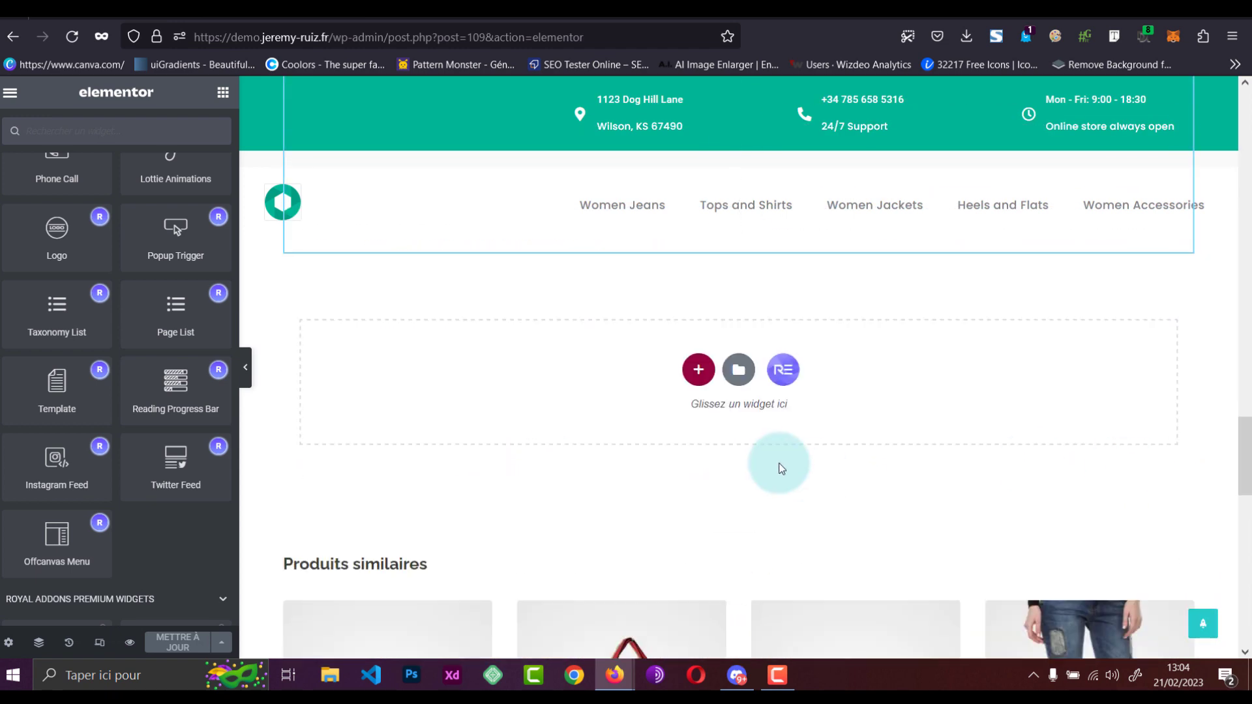
scroll(547, 476, down, 4)
scroll(561, 424, up, 4)
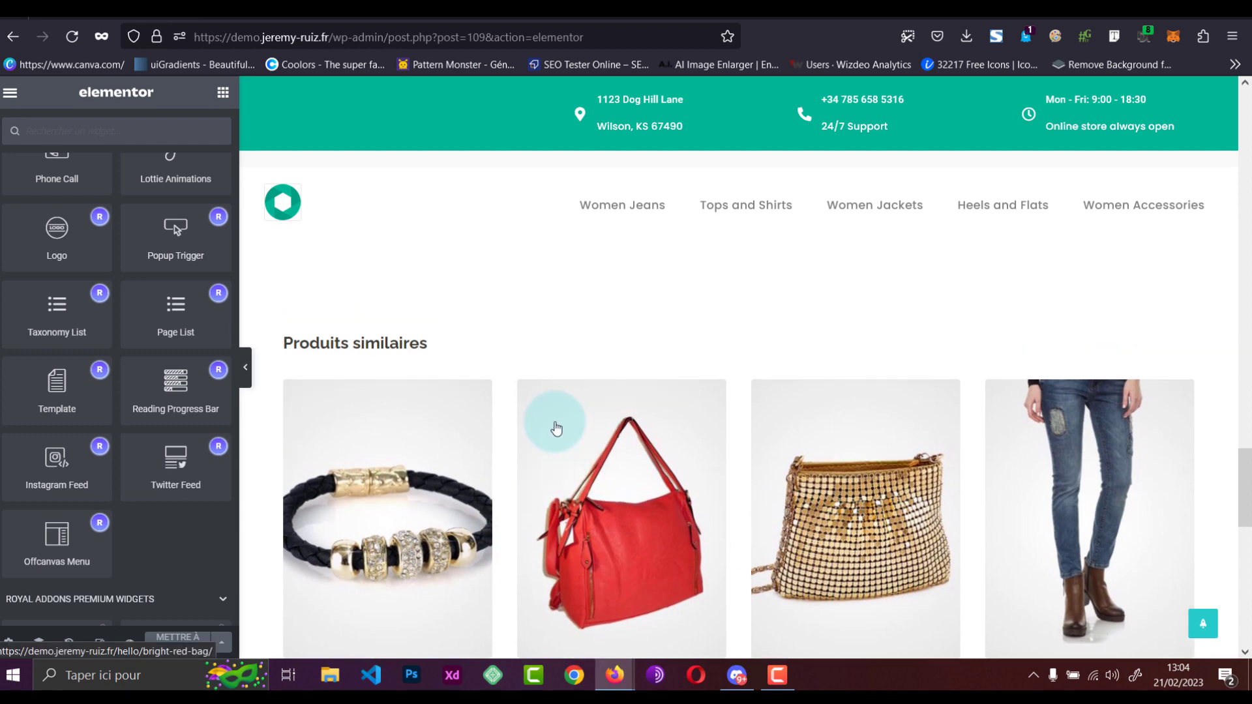
scroll(711, 496, up, 10)
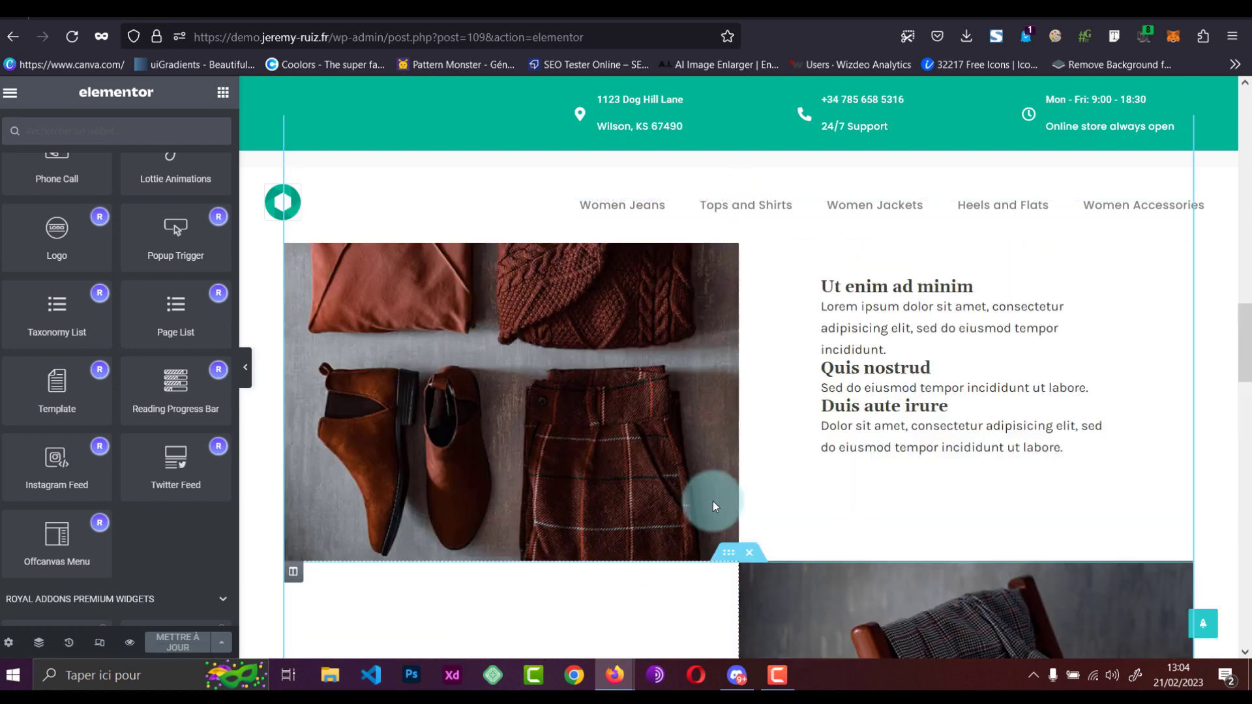
scroll(711, 501, up, 8)
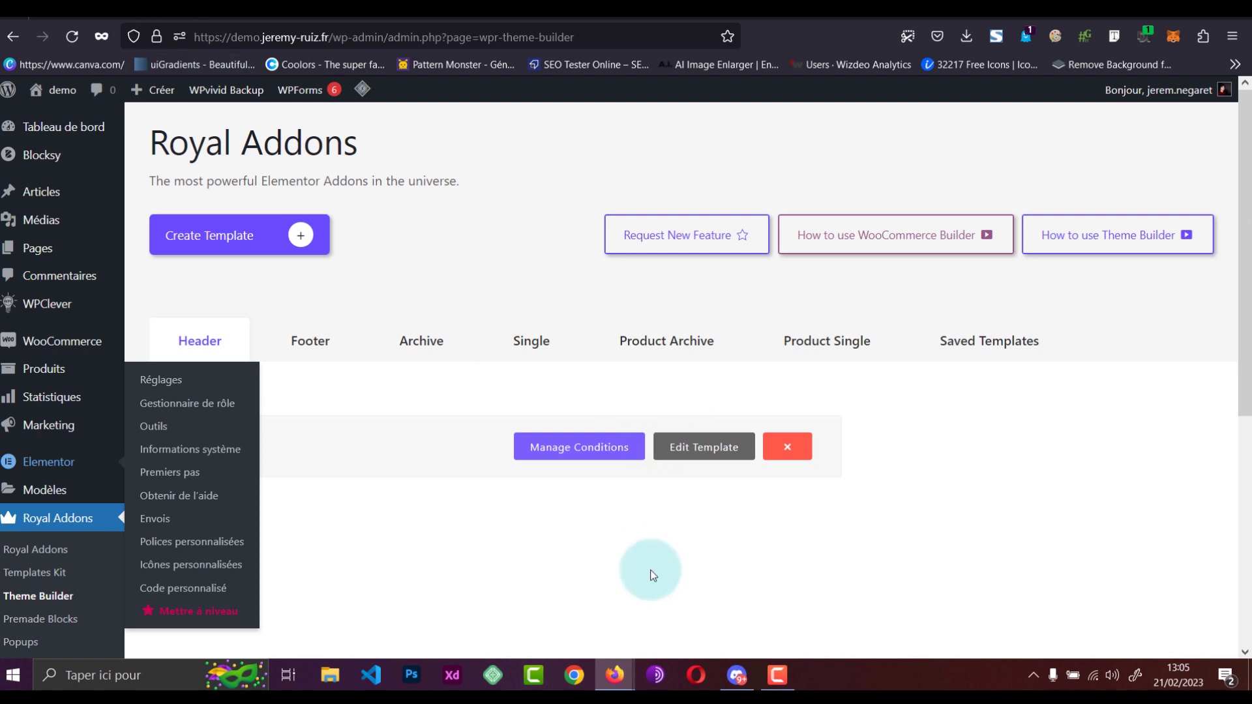
- Create a Product Single template named Produit in the Royal Addons Theme Builder
click(649, 574)
click(862, 340)
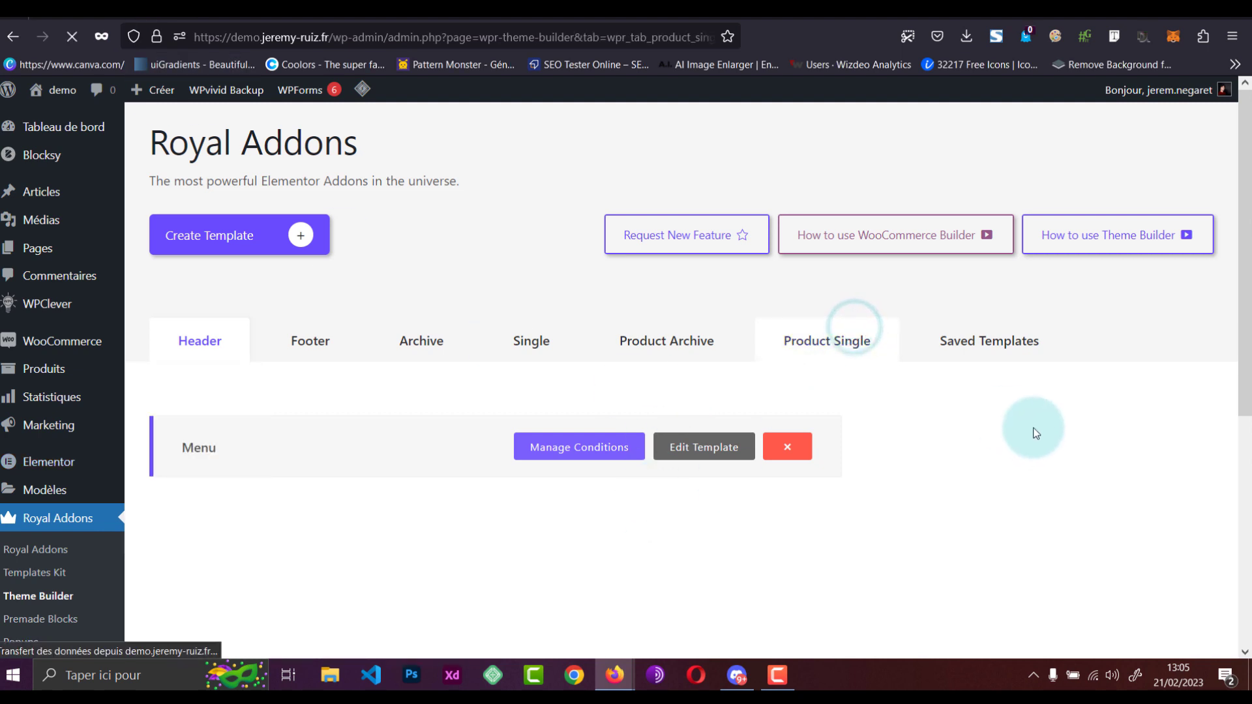
click(243, 233)
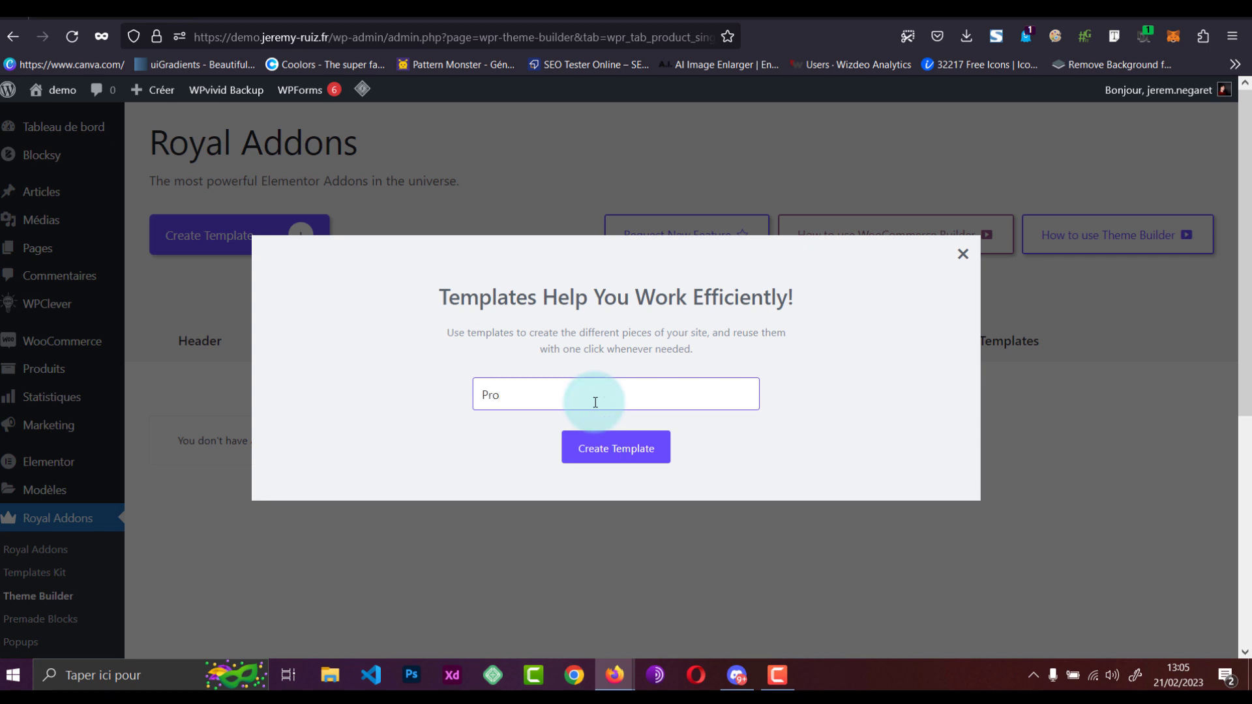
text(Produit)
click(615, 448)
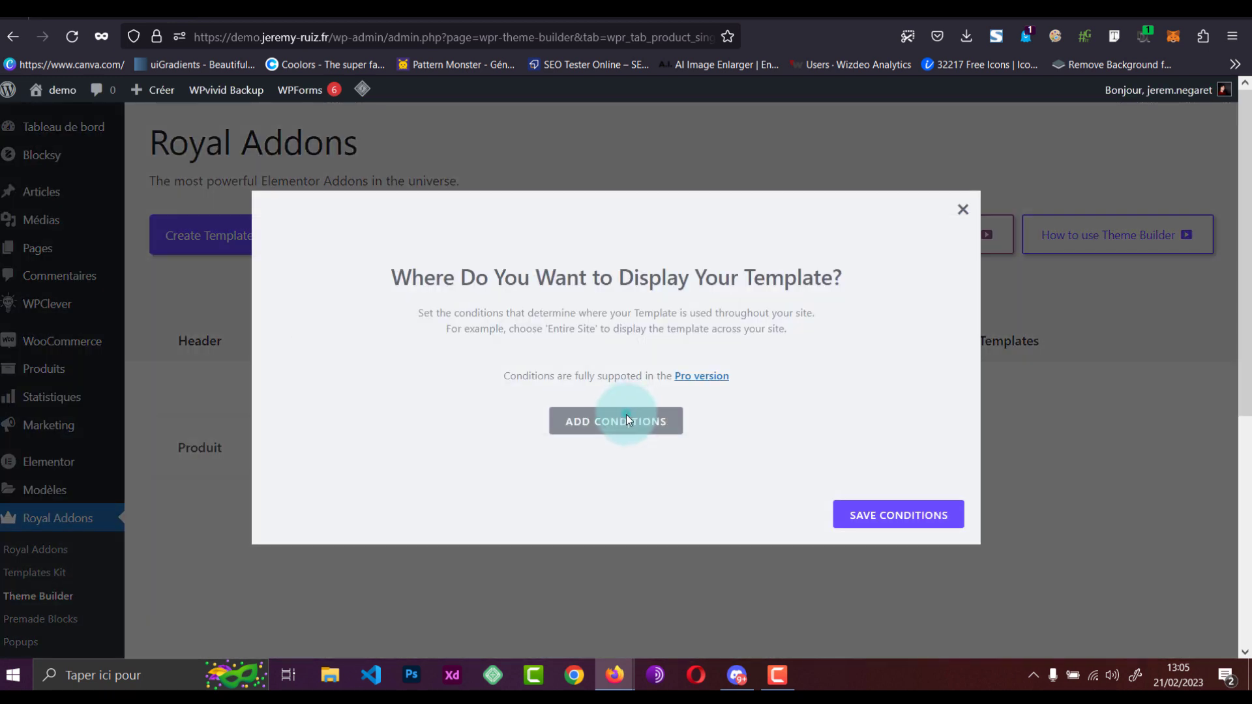
- Add a Products display condition to the Produit template and save the conditions
click(626, 419)
click(571, 358)
click(571, 358)
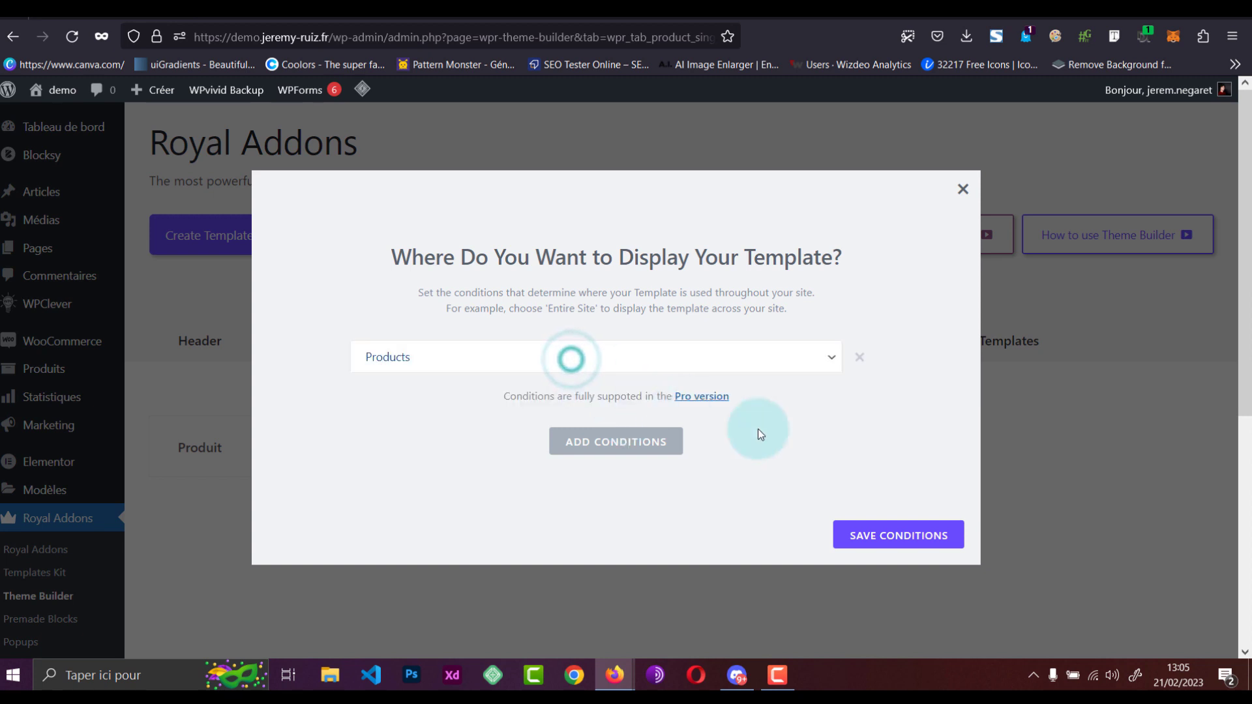
click(877, 535)
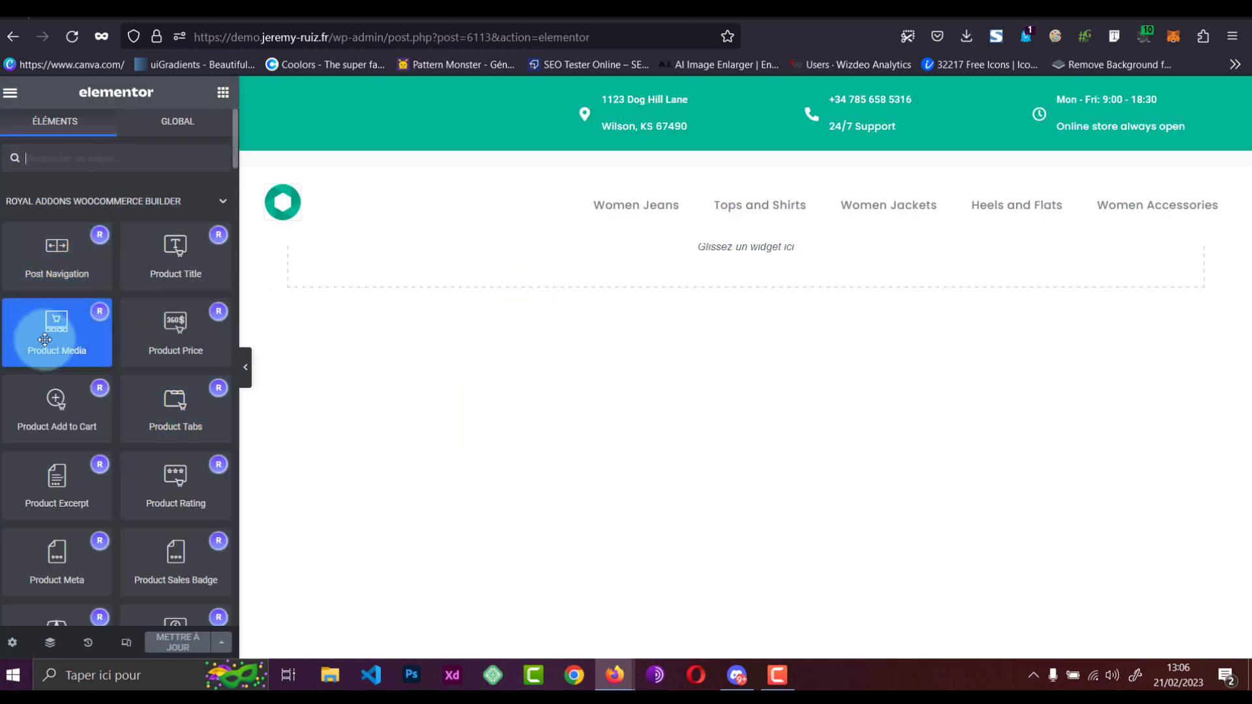
- Add the Product Media widget to the empty product template and check the live Light Brown Purse product page
drag(57, 333, 682, 308)
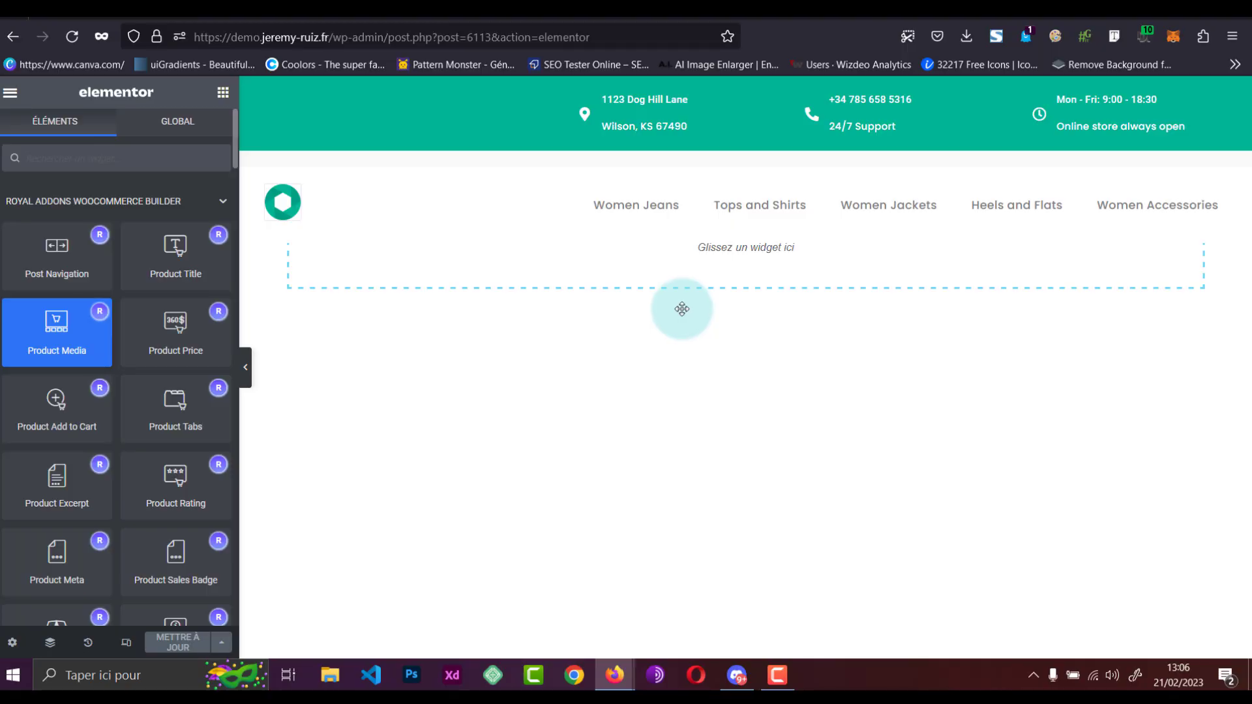
drag(682, 308, 682, 308)
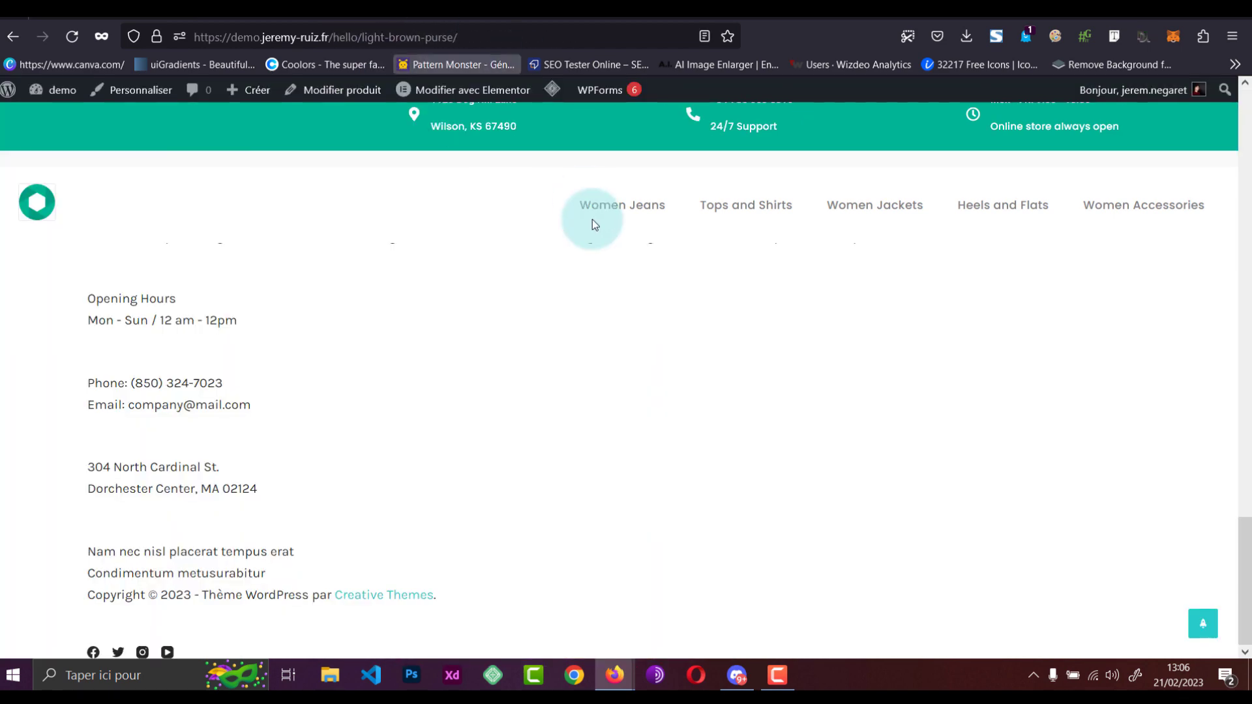
scroll(604, 260, up, 15)
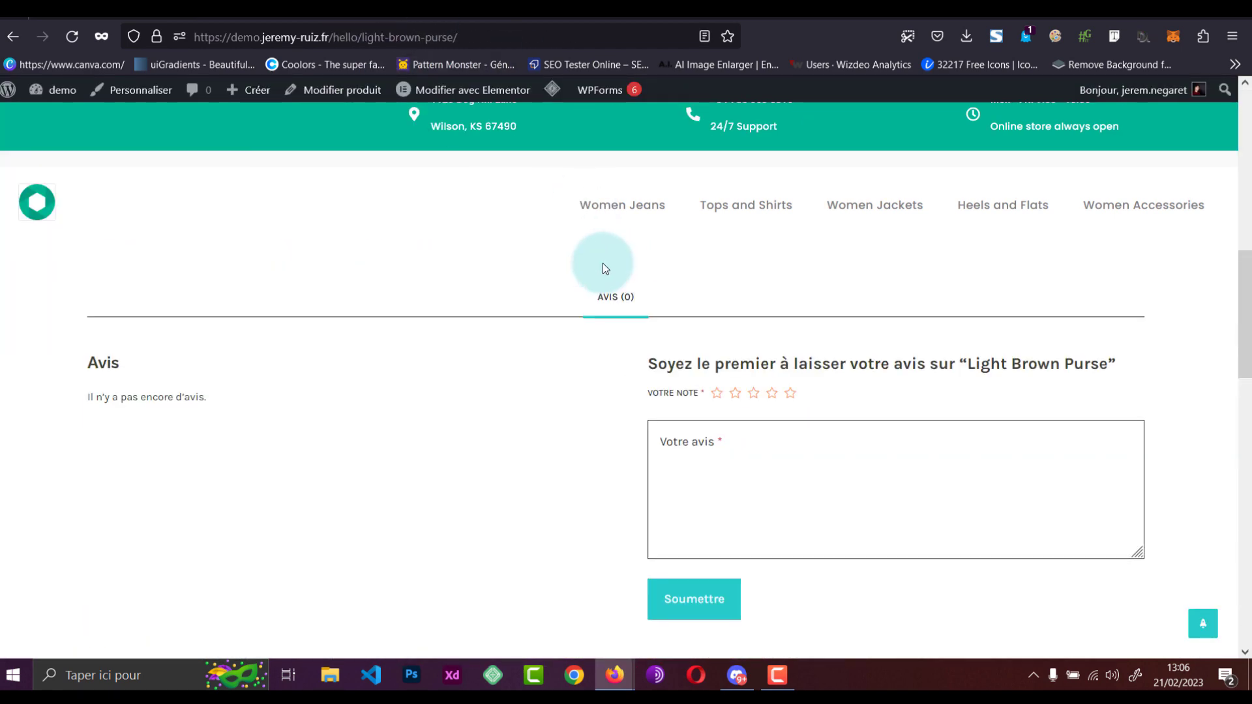
scroll(603, 264, up, 10)
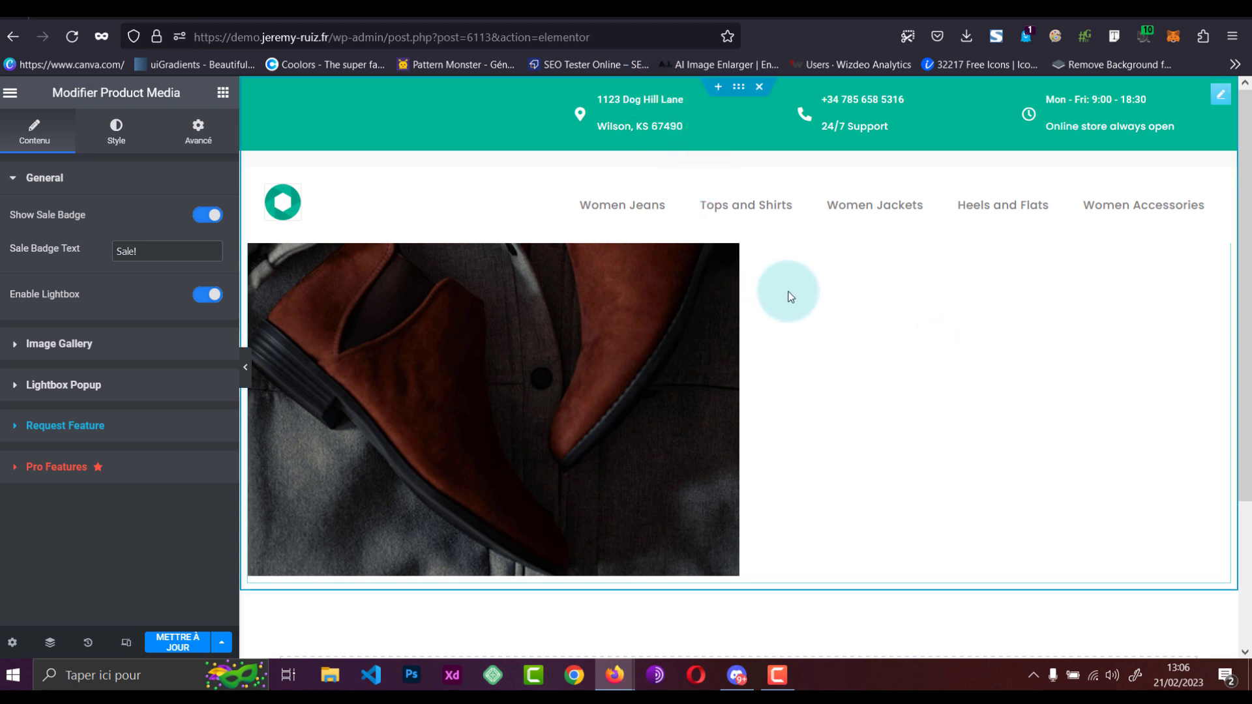
- Unlink the margins of the container holding Product Media and set its top margin to 17%
click(59, 635)
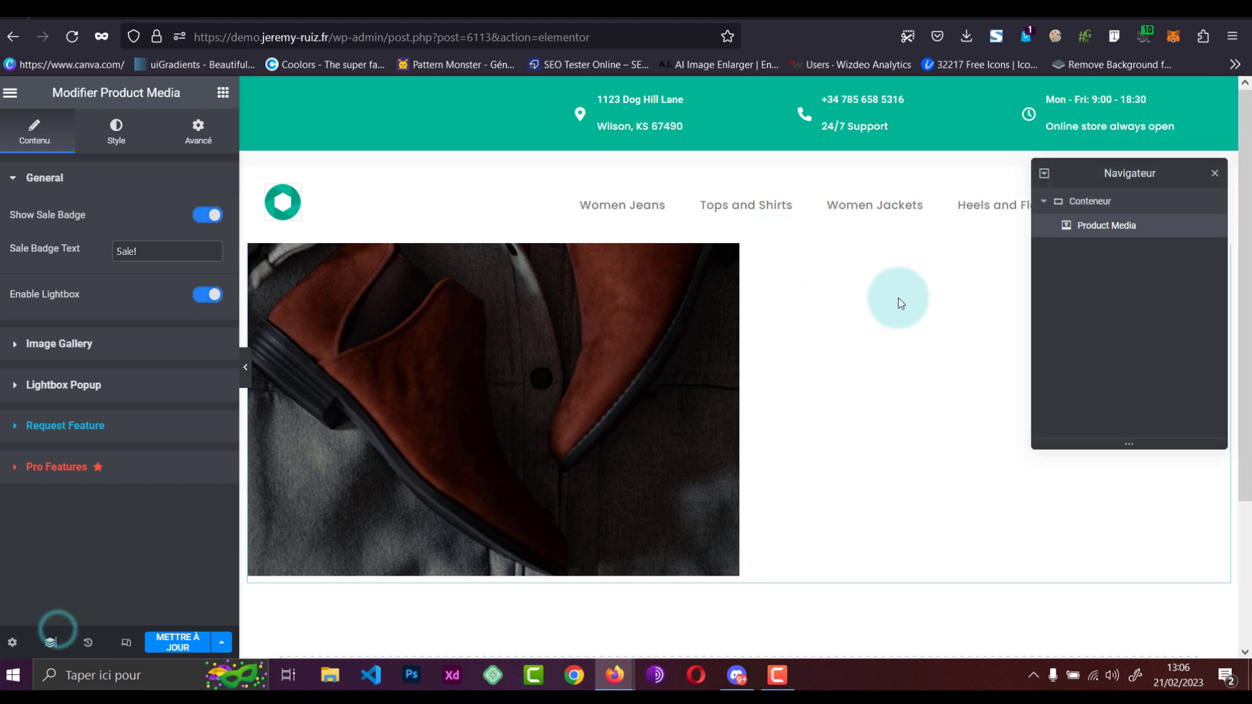
click(1135, 207)
click(209, 132)
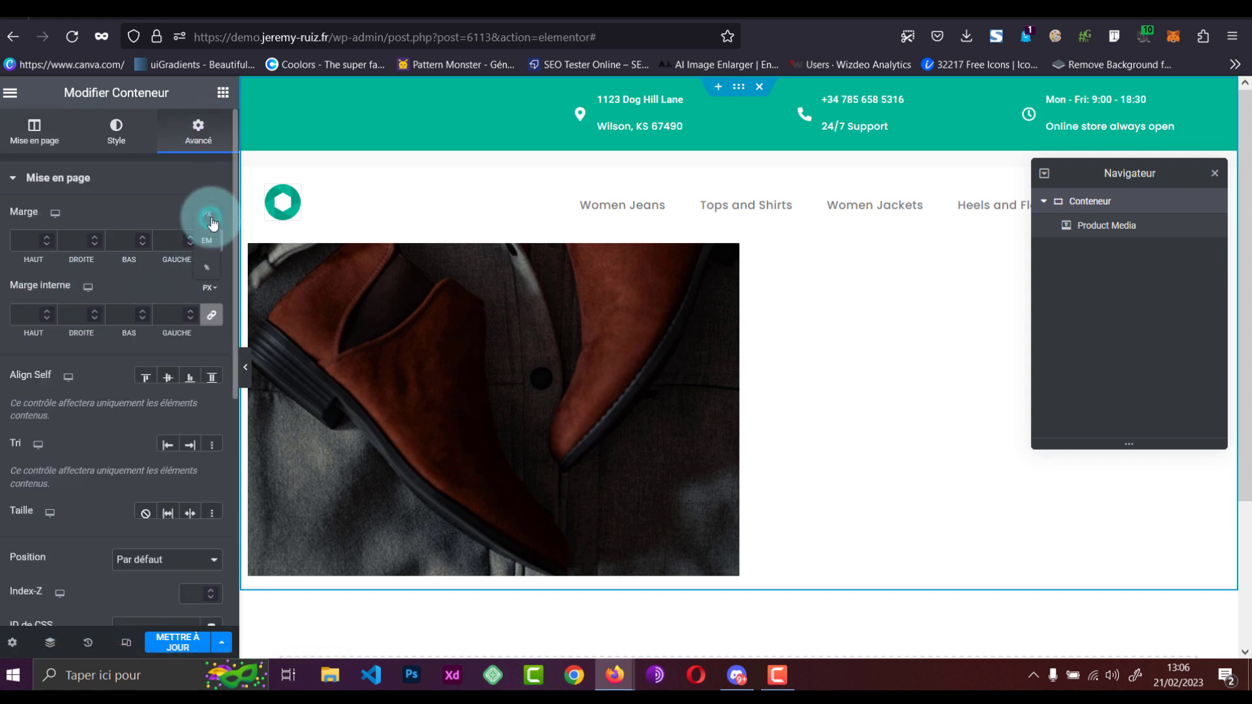
click(212, 271)
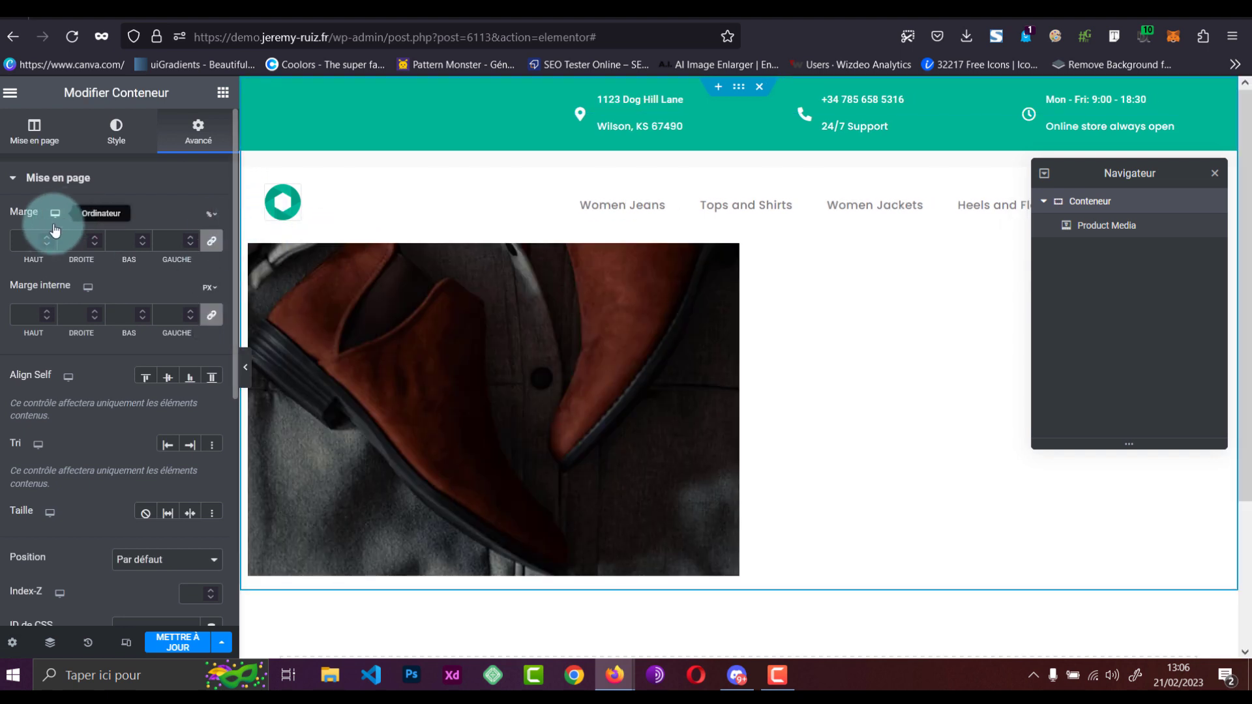
click(212, 241)
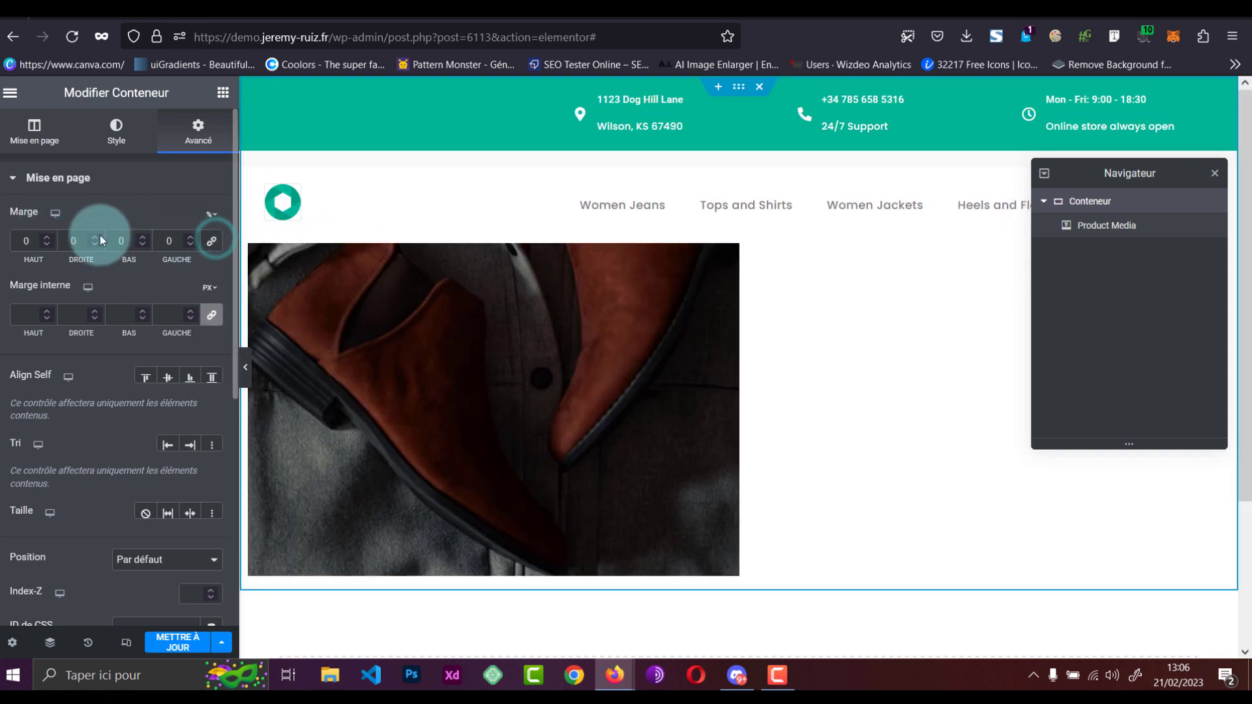
click(49, 237)
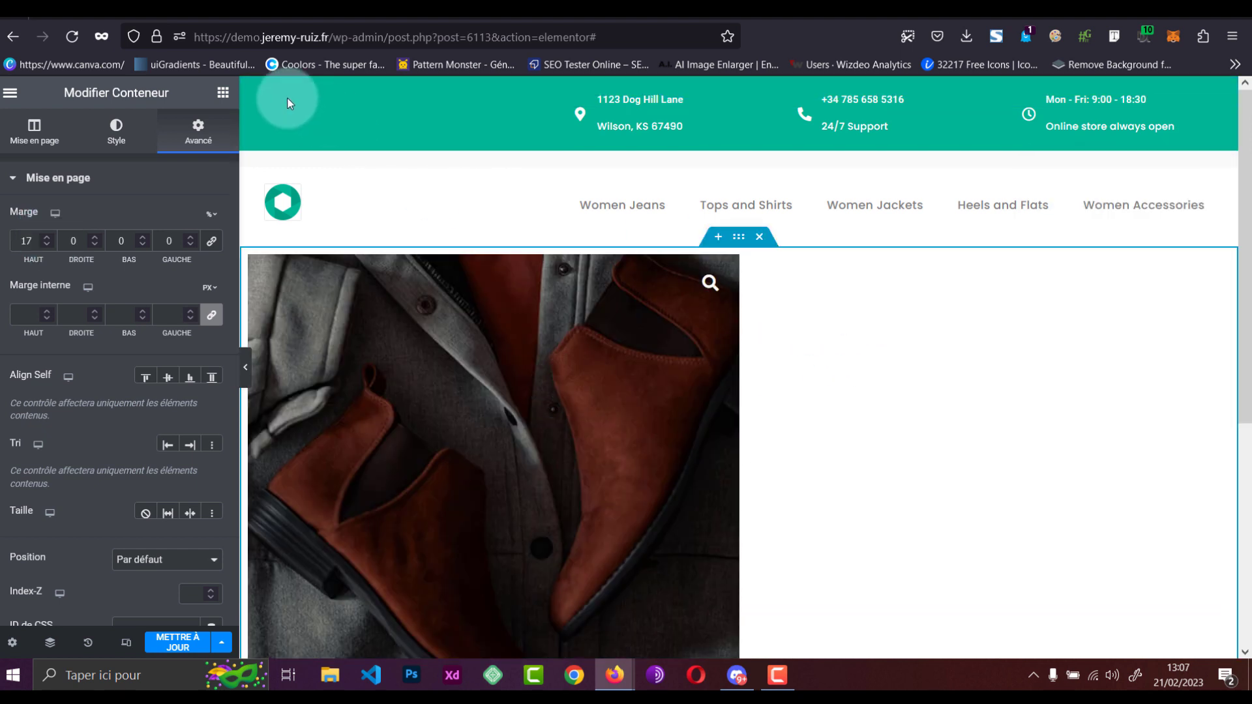
- Add the Product Title widget above the product image and the Product Price widget beneath the title
click(223, 96)
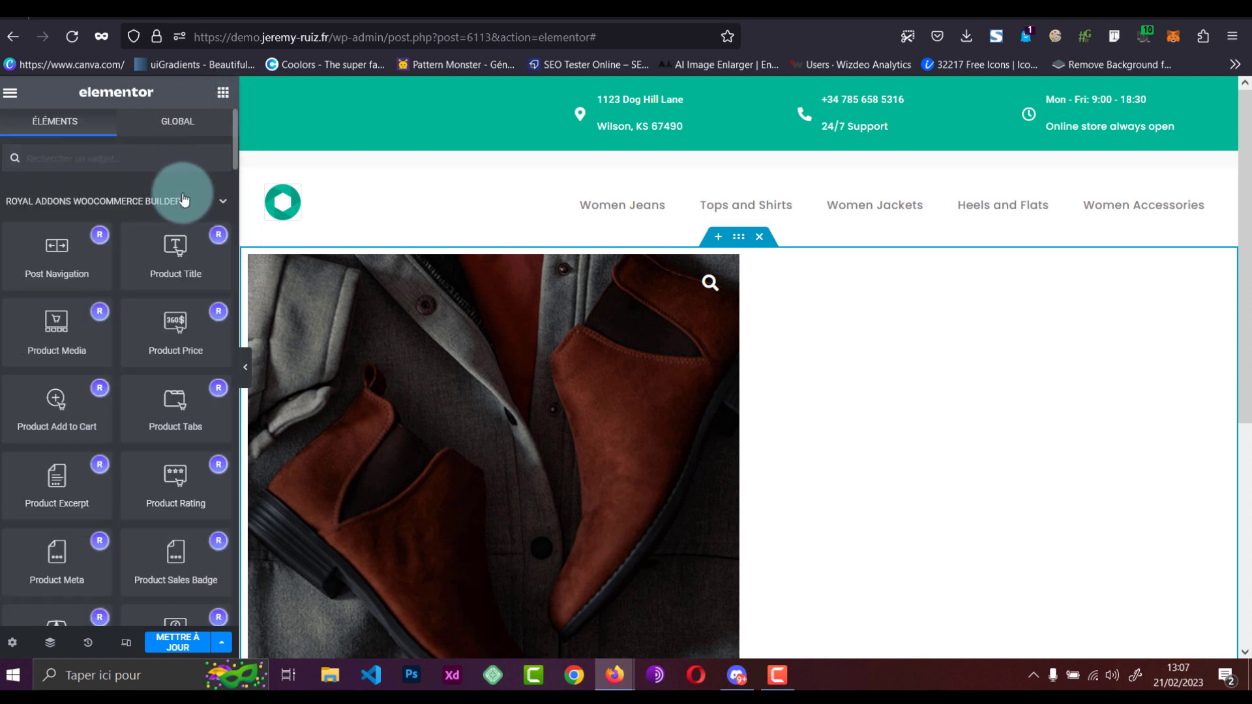
drag(178, 264, 594, 398)
drag(173, 342, 279, 302)
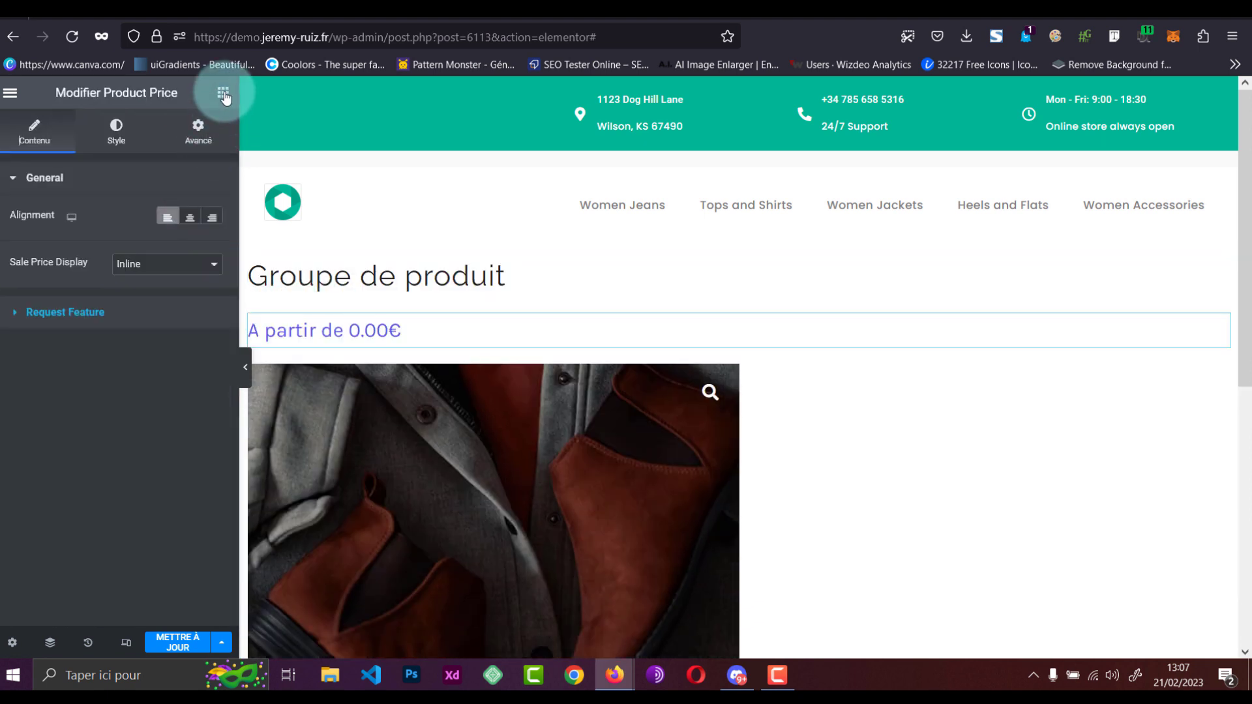
- Add the Product Add to Cart widget below the product price and set the parent container's direction to a horizontal row
click(223, 94)
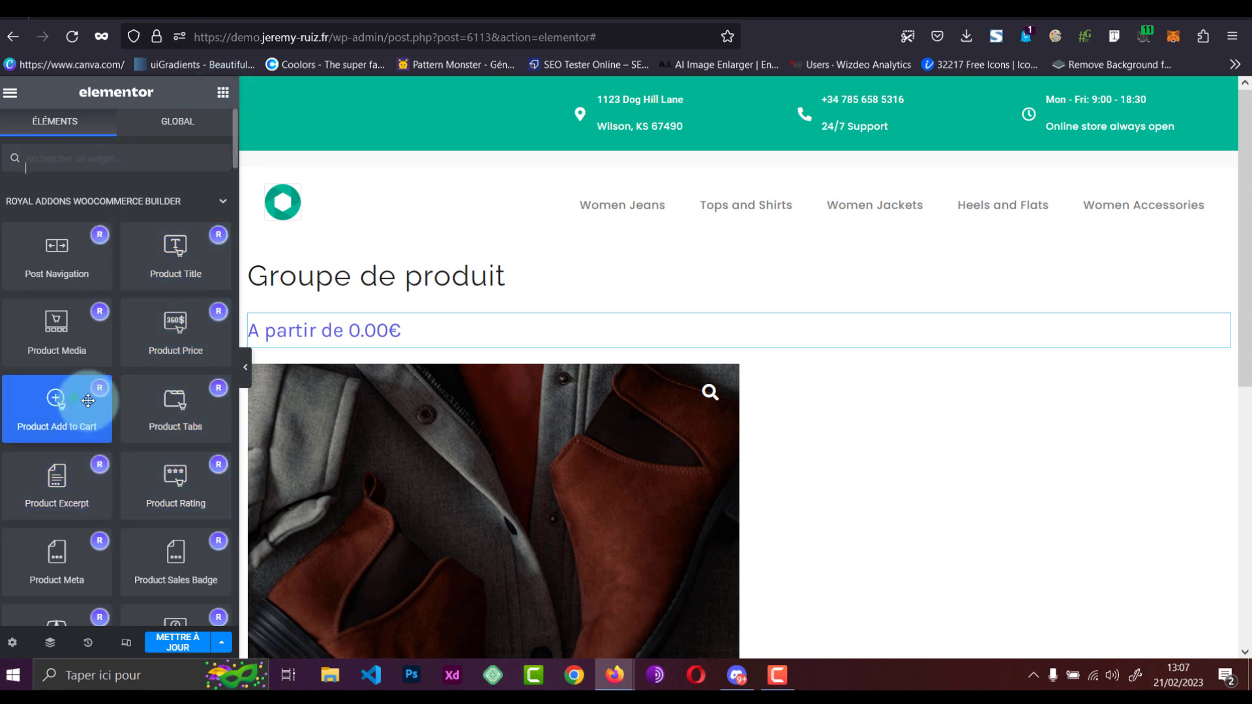
drag(73, 399, 378, 354)
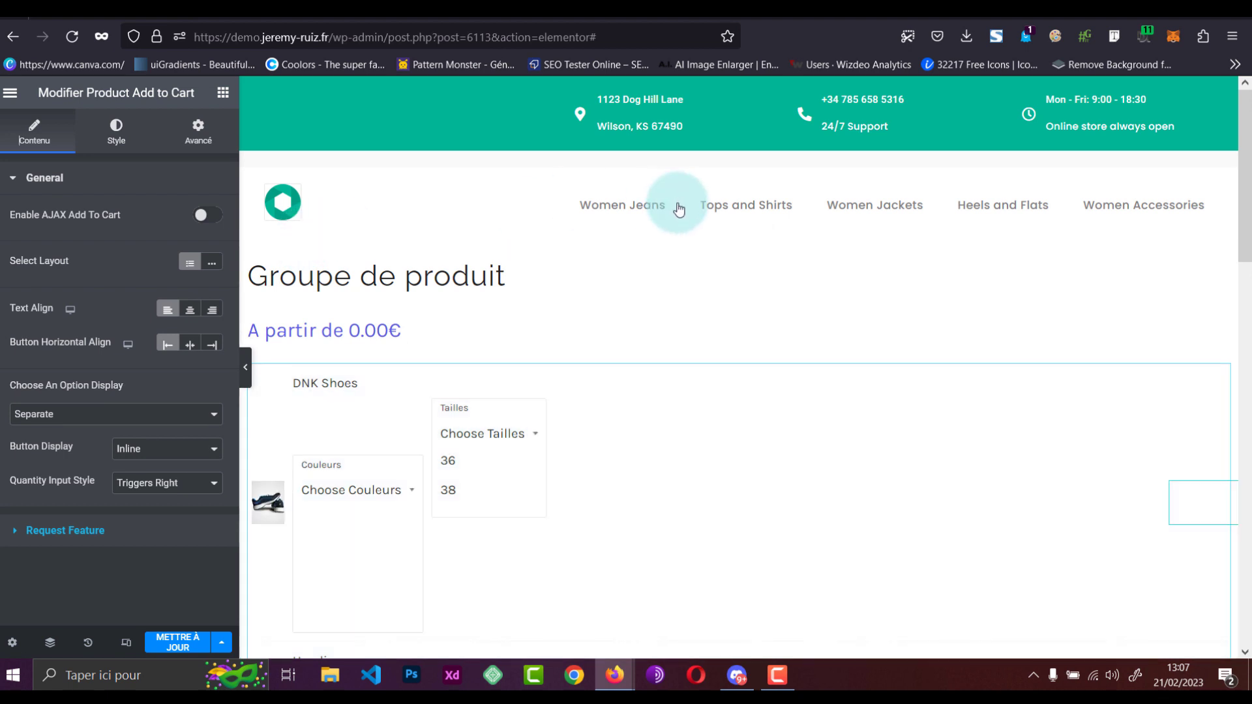
click(717, 376)
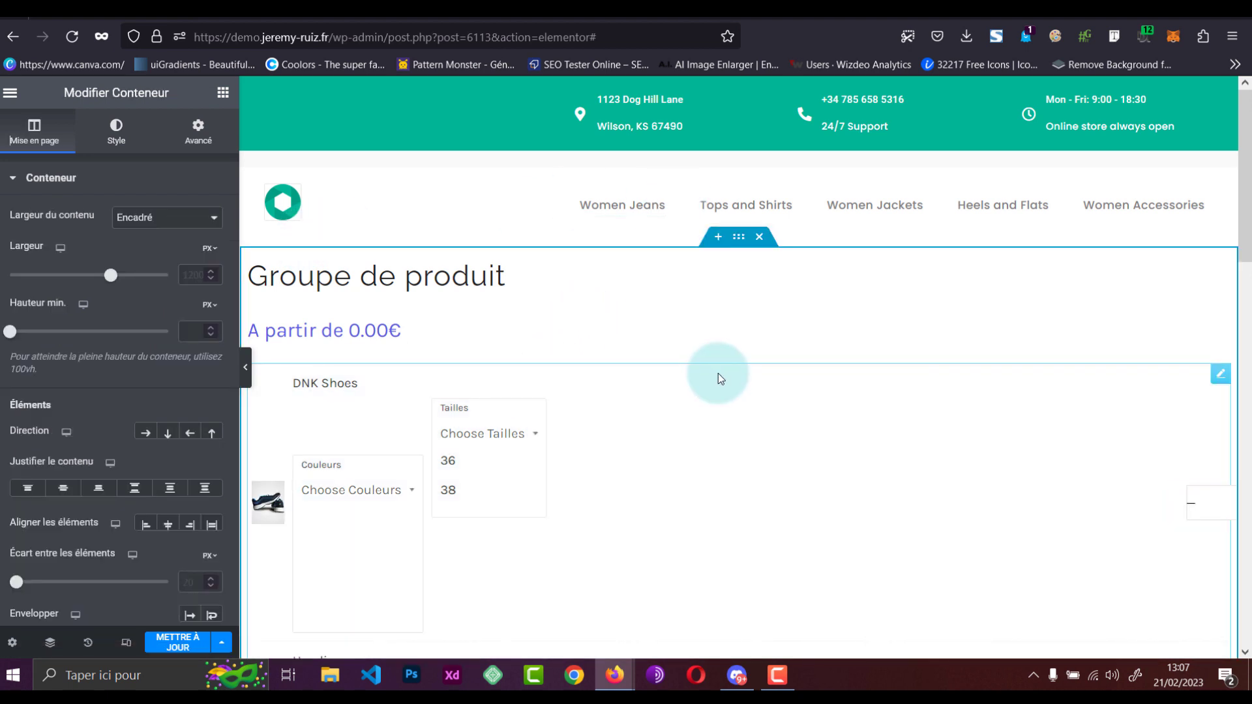
click(147, 434)
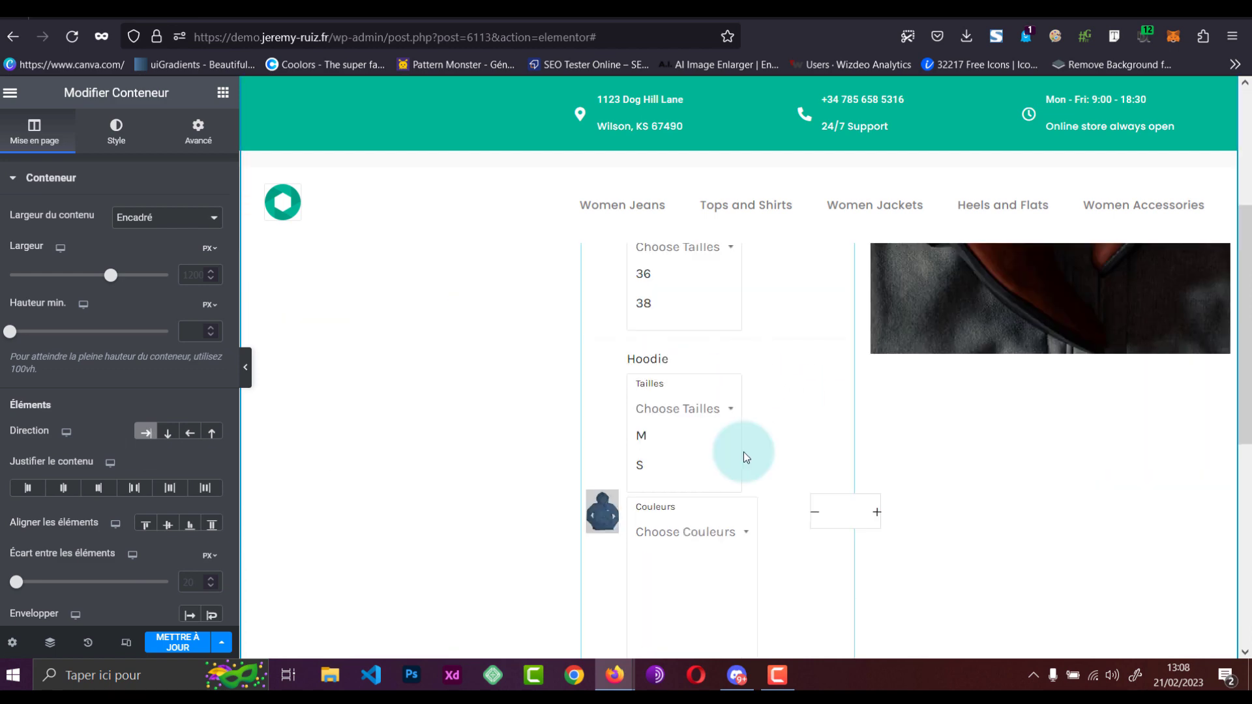
scroll(743, 452, up, 4)
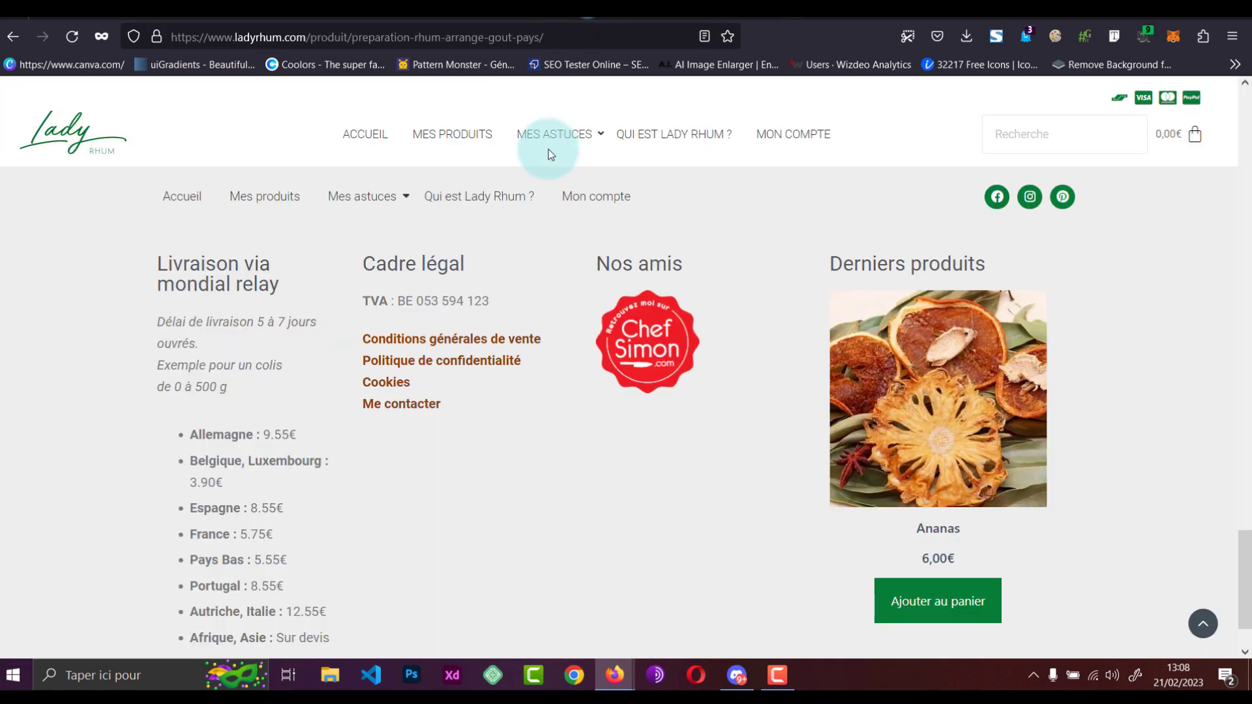
- Look over the Lady Rhum product page from its footer up to the description tabs and benefit boxes
scroll(514, 235, up, 8)
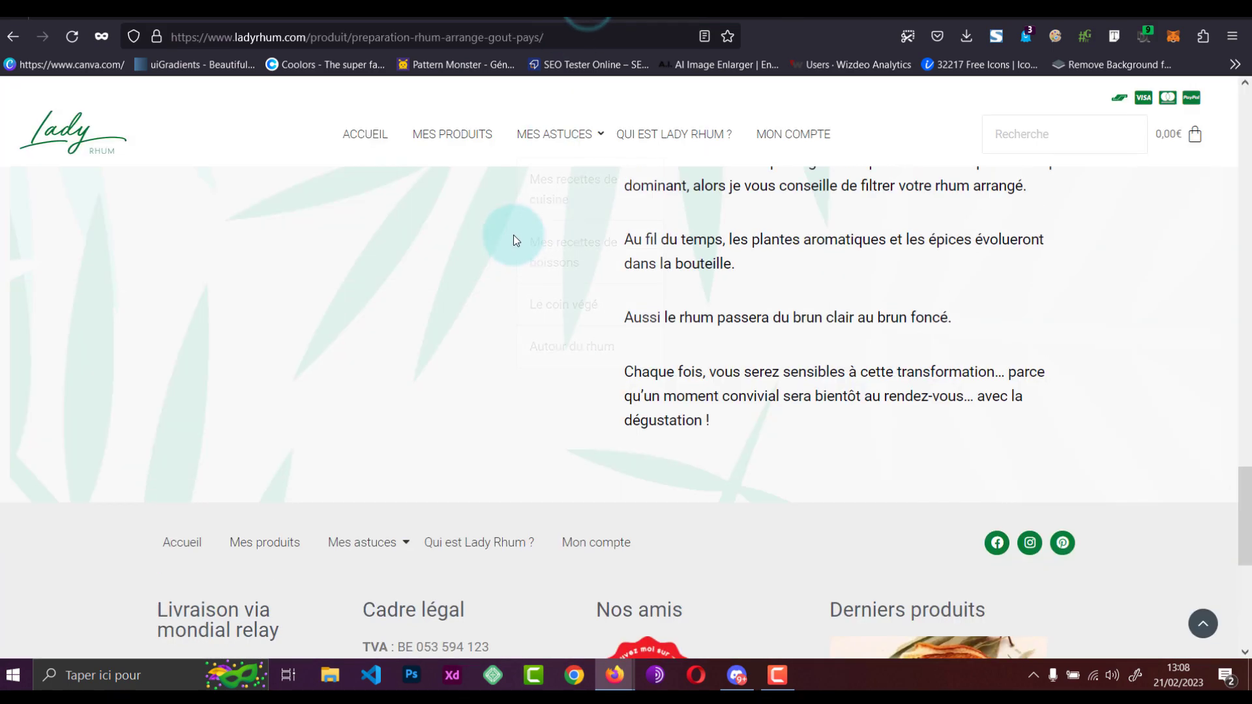
scroll(484, 253, up, 15)
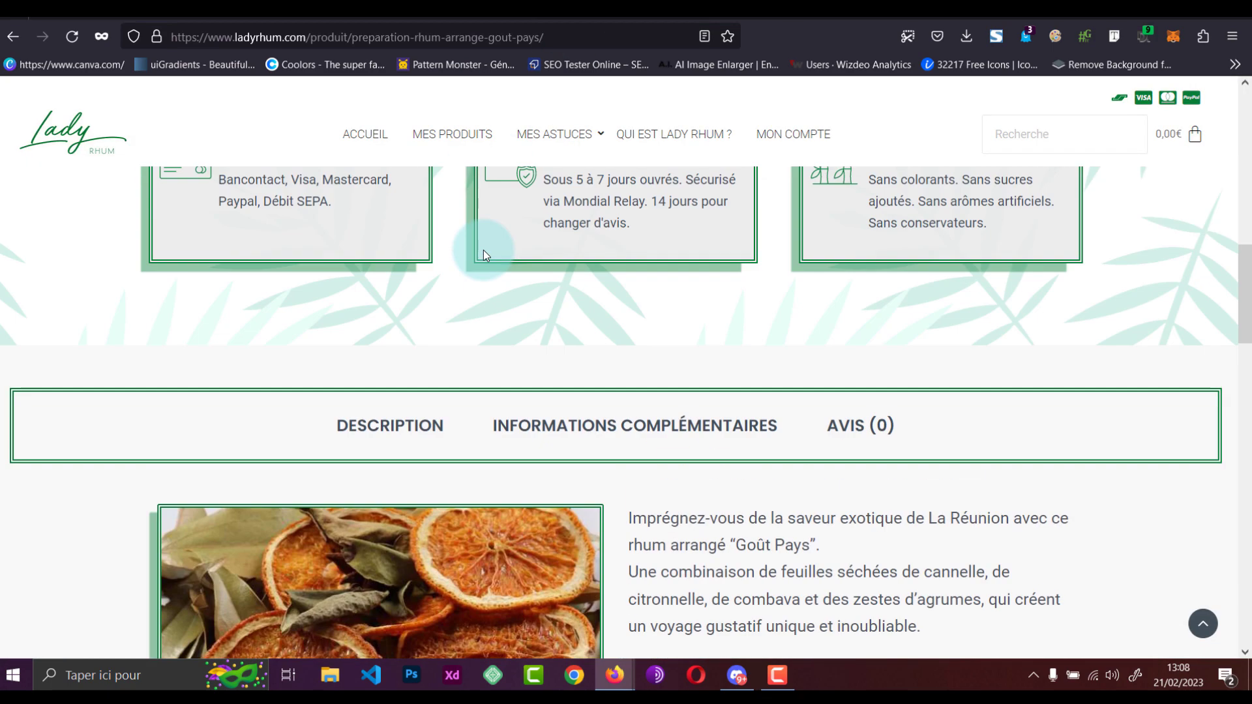
scroll(484, 255, up, 1)
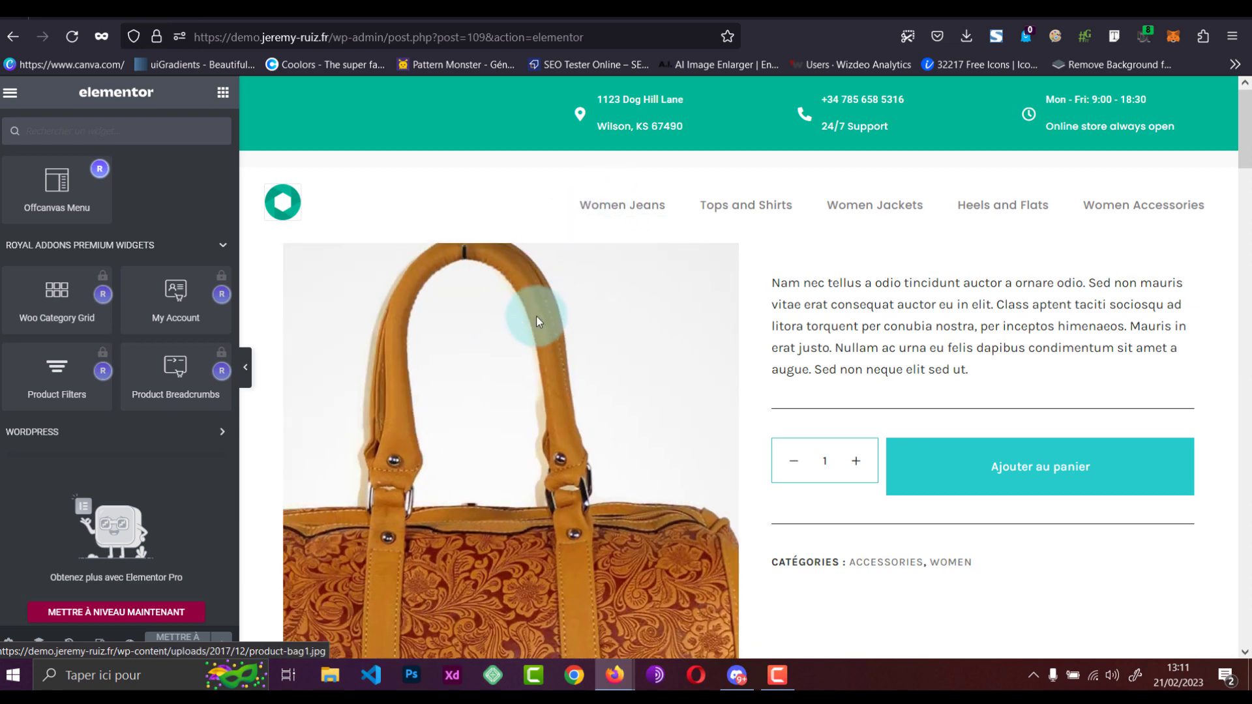
- Review the bag product's page in the Elementor editor, covering its image, add-to-cart area, description tab and the pictures in the description
scroll(614, 360, down, 2)
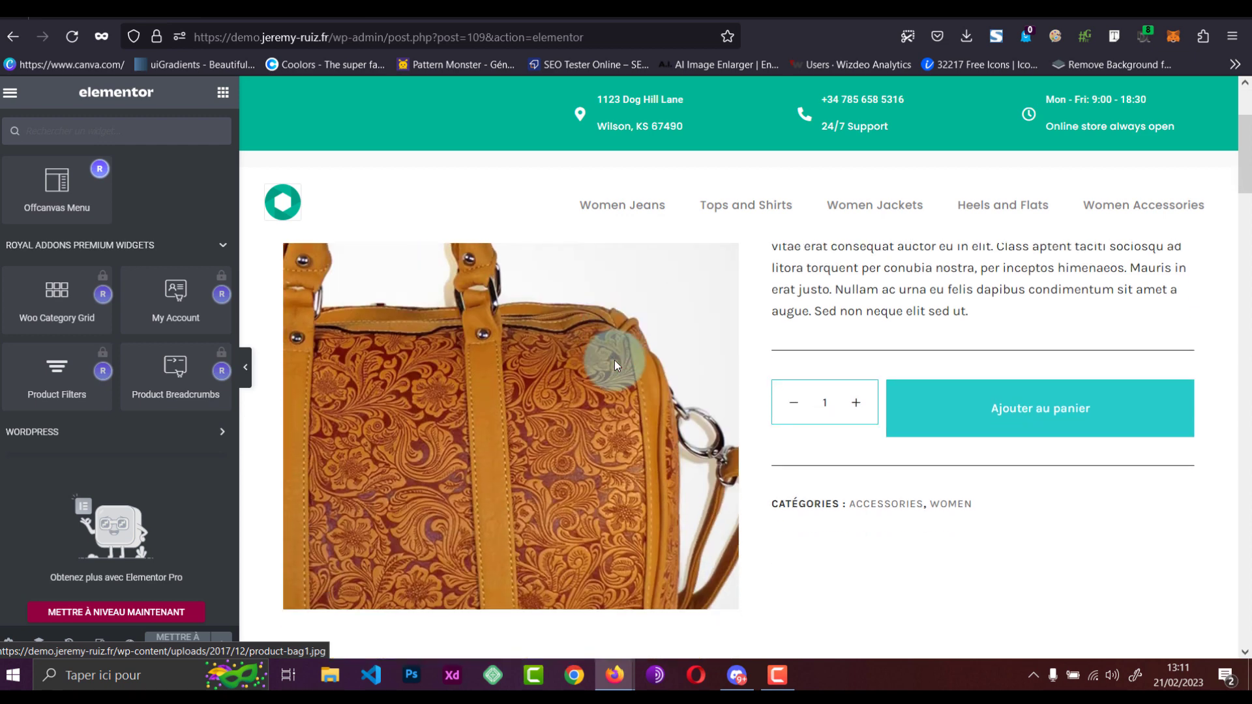
scroll(614, 360, down, 5)
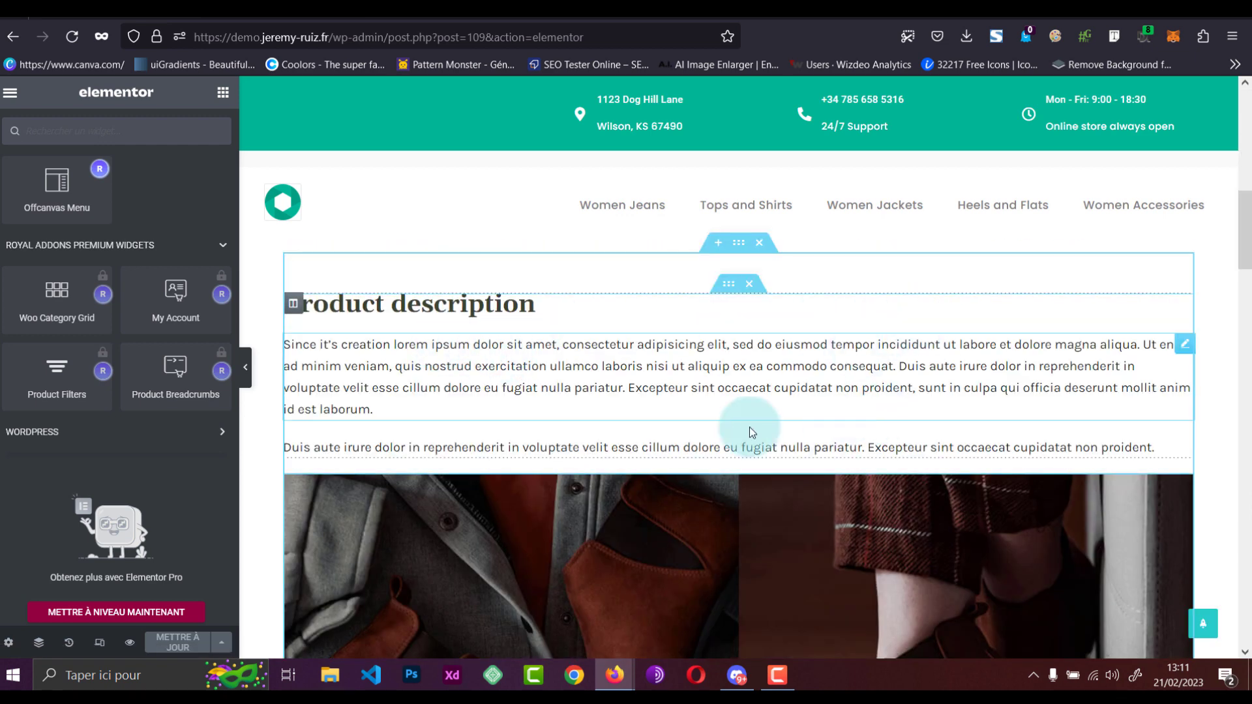
scroll(612, 410, down, 4)
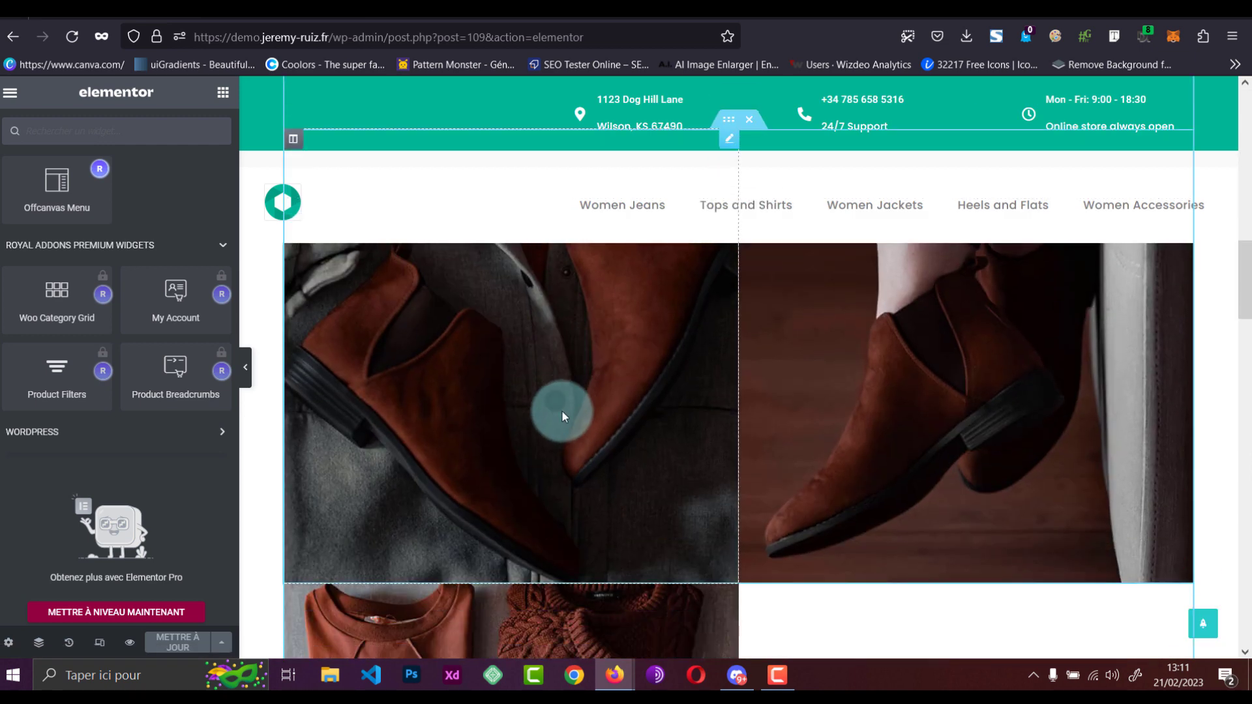
scroll(561, 411, down, 4)
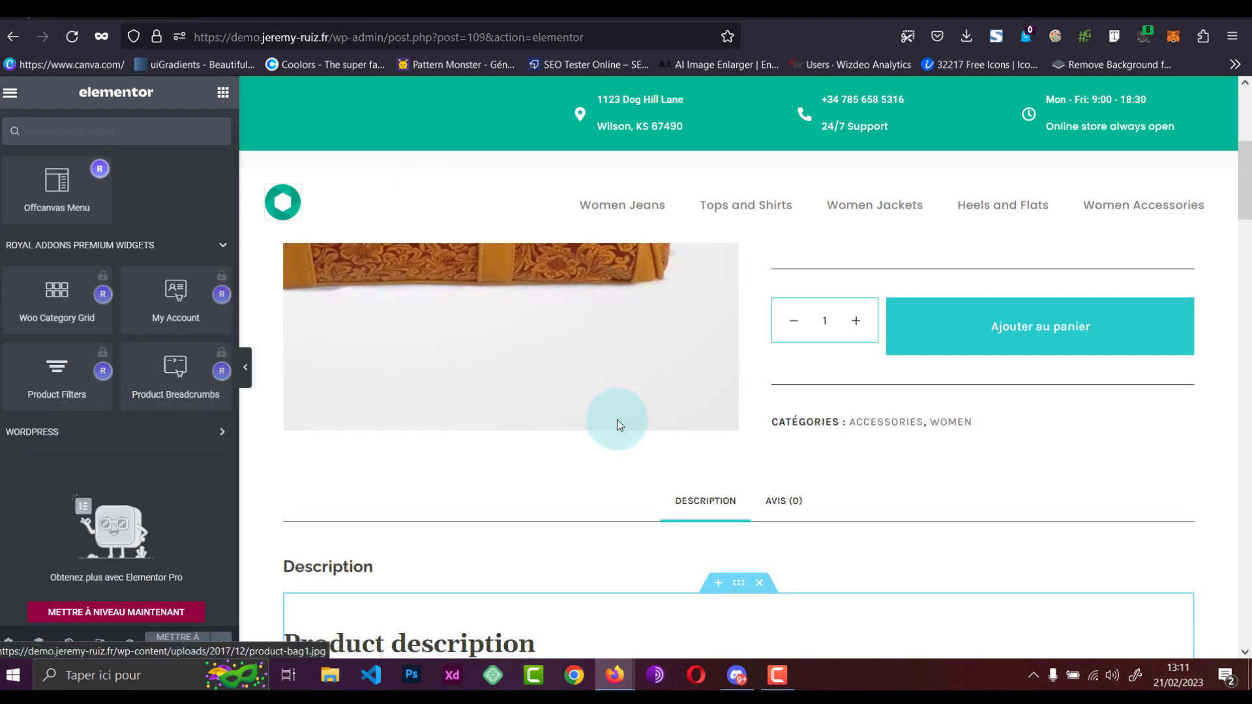
scroll(617, 420, down, 4)
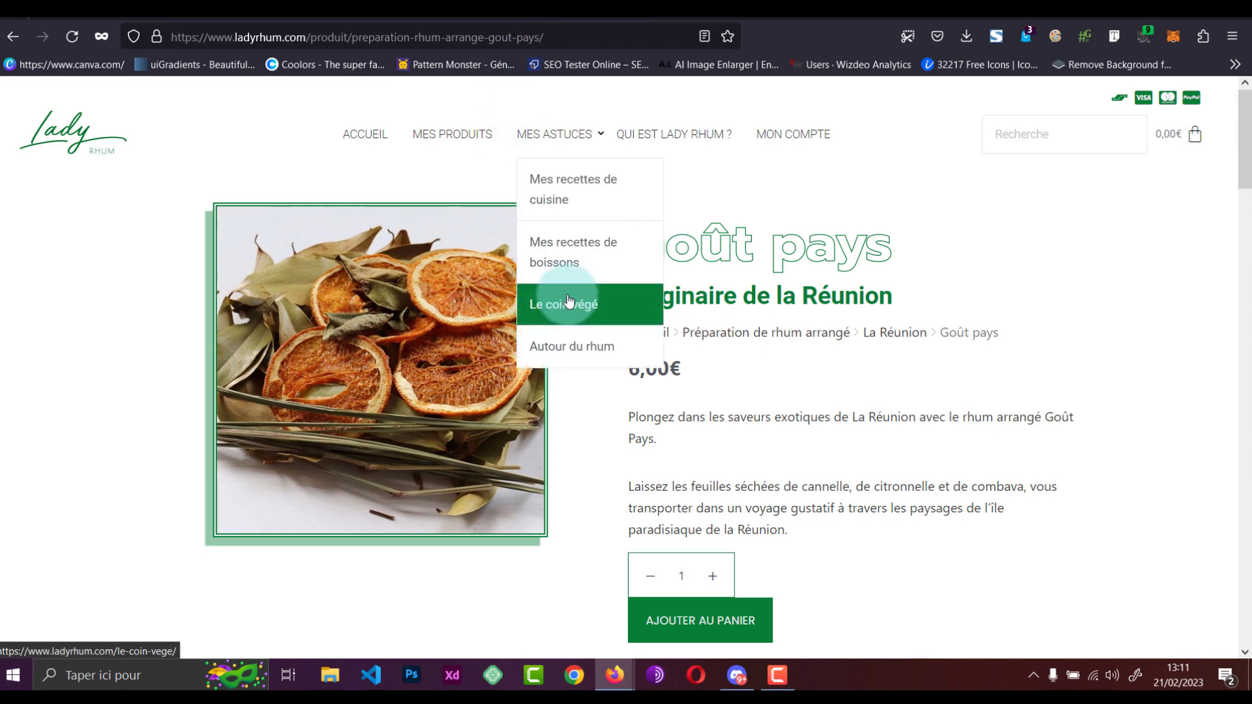
- Examine the Lady Rhum Goût pays page's purchase area, benefit boxes, additional information and description tabs, and recipe section down to the footer
scroll(1163, 405, down, 5)
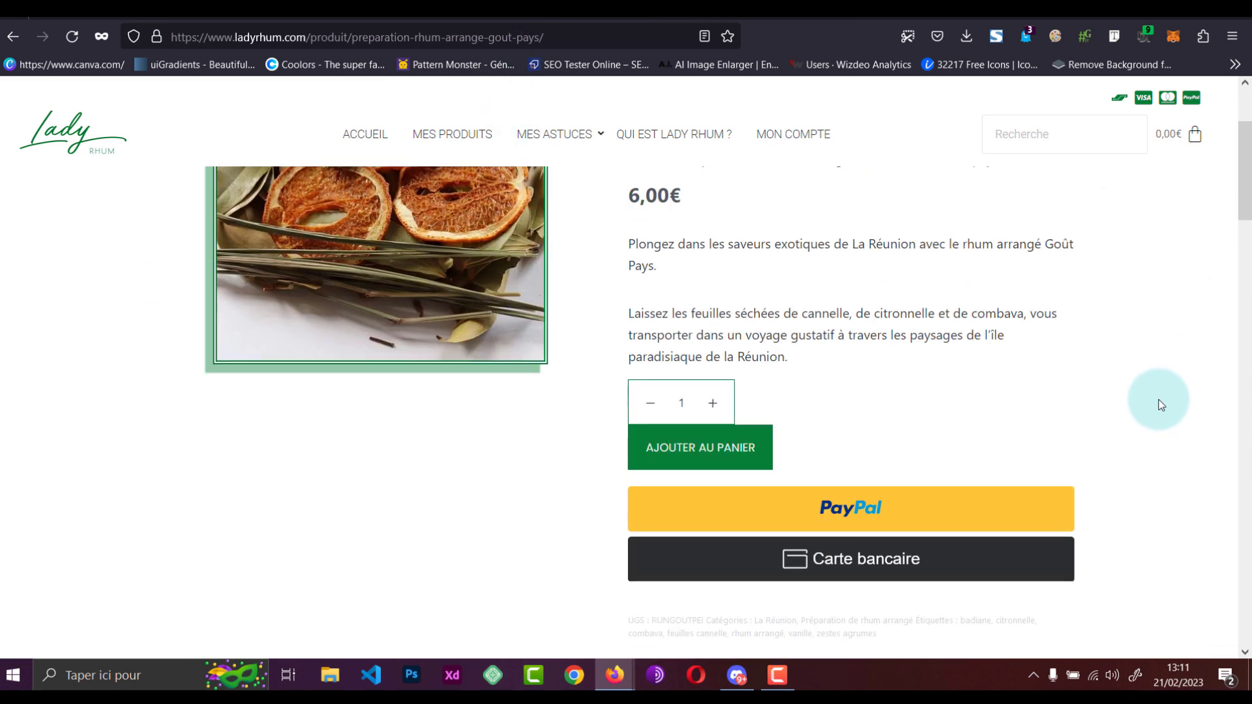
scroll(1166, 420, down, 4)
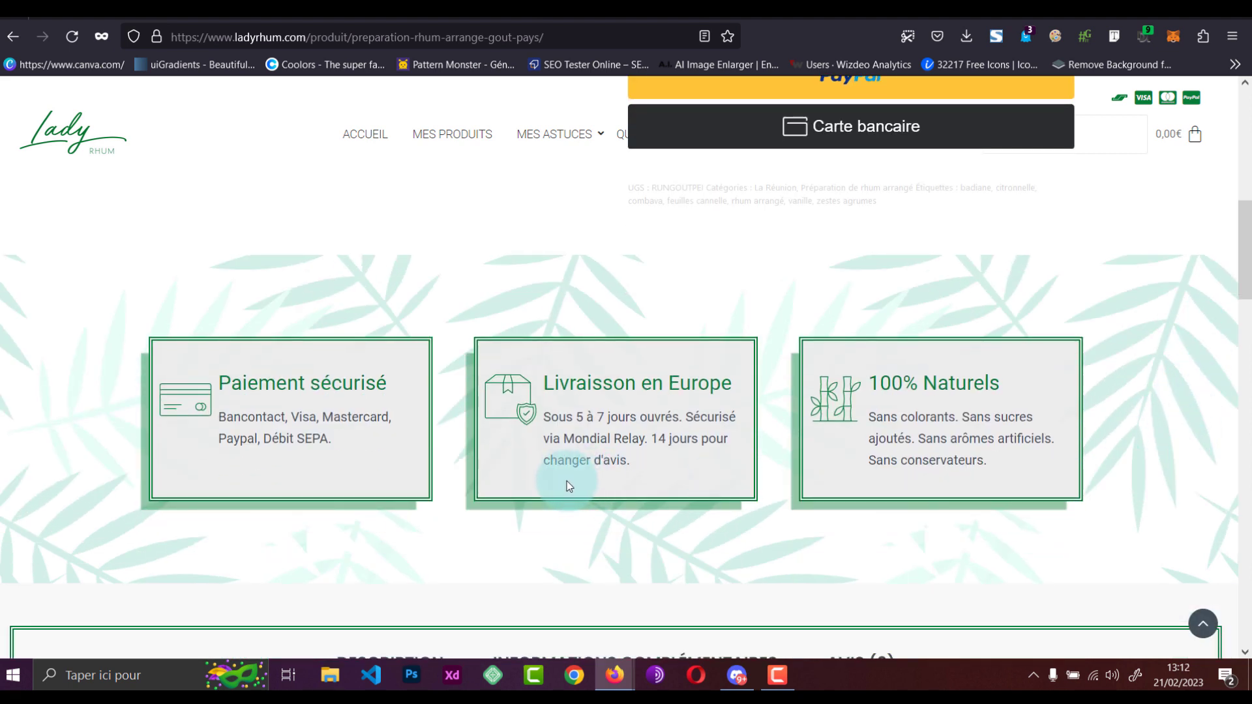
scroll(308, 450, down, 4)
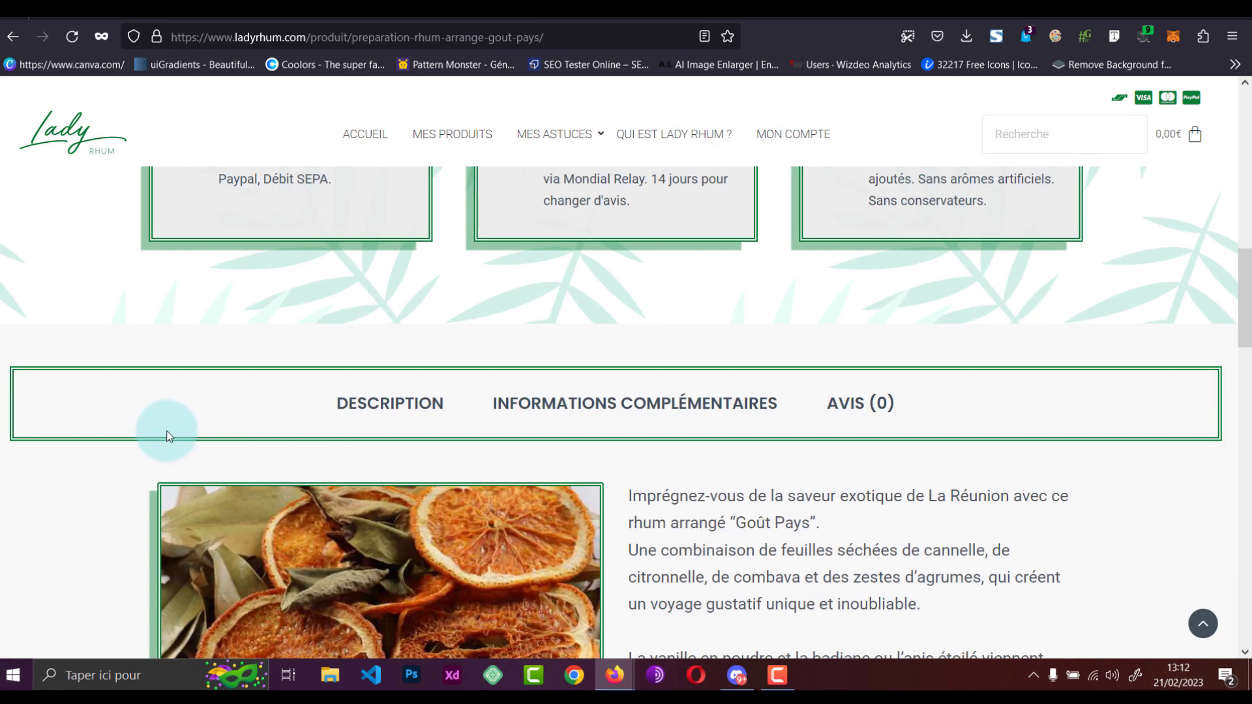
click(626, 416)
scroll(517, 293, down, 4)
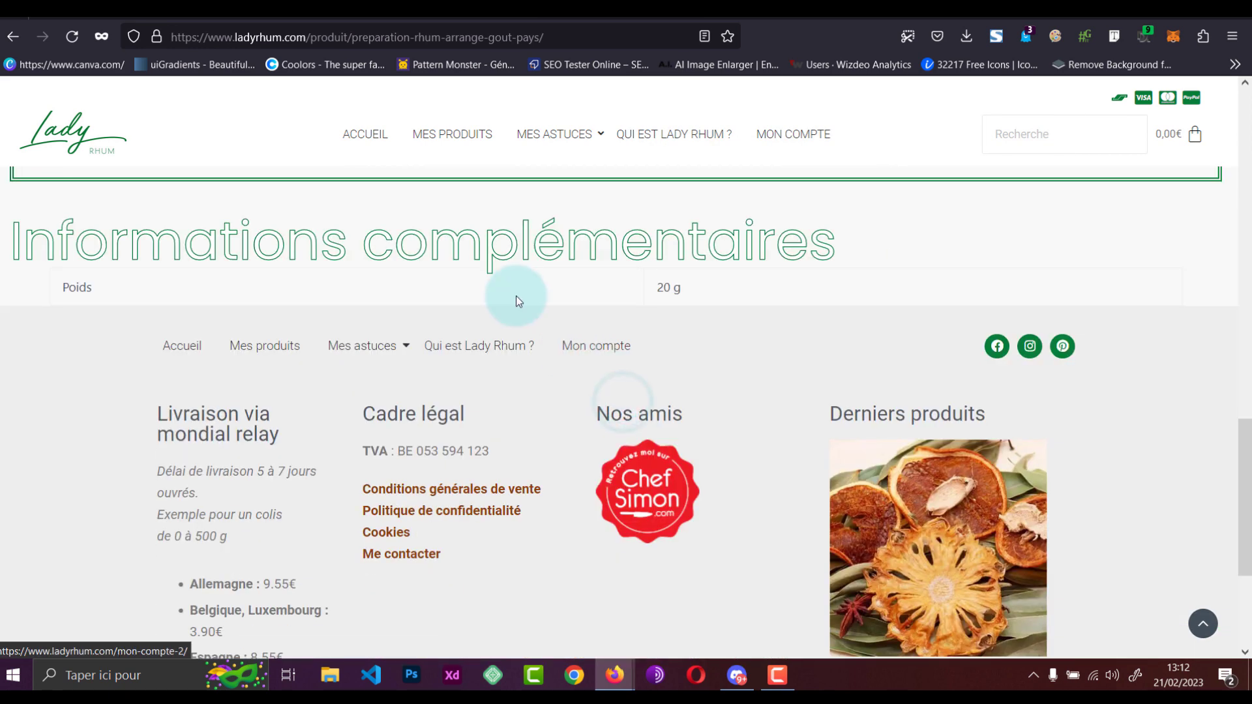
scroll(469, 261, up, 2)
click(424, 239)
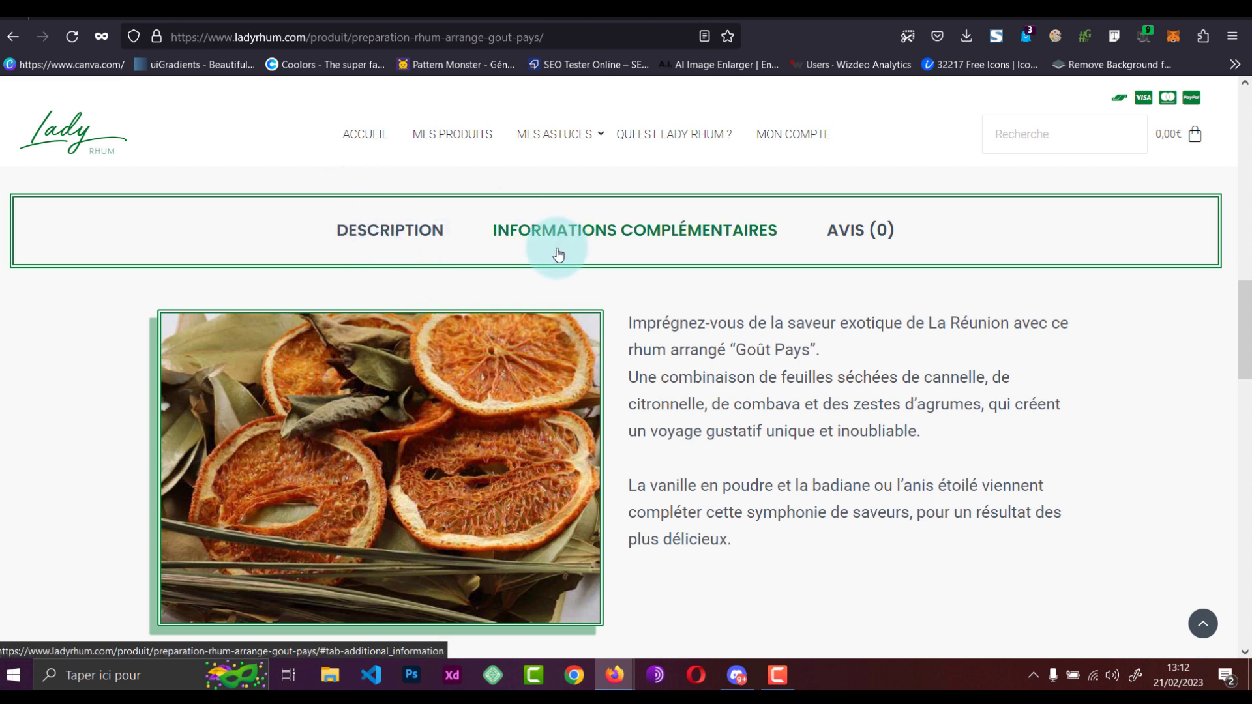
scroll(551, 248, down, 12)
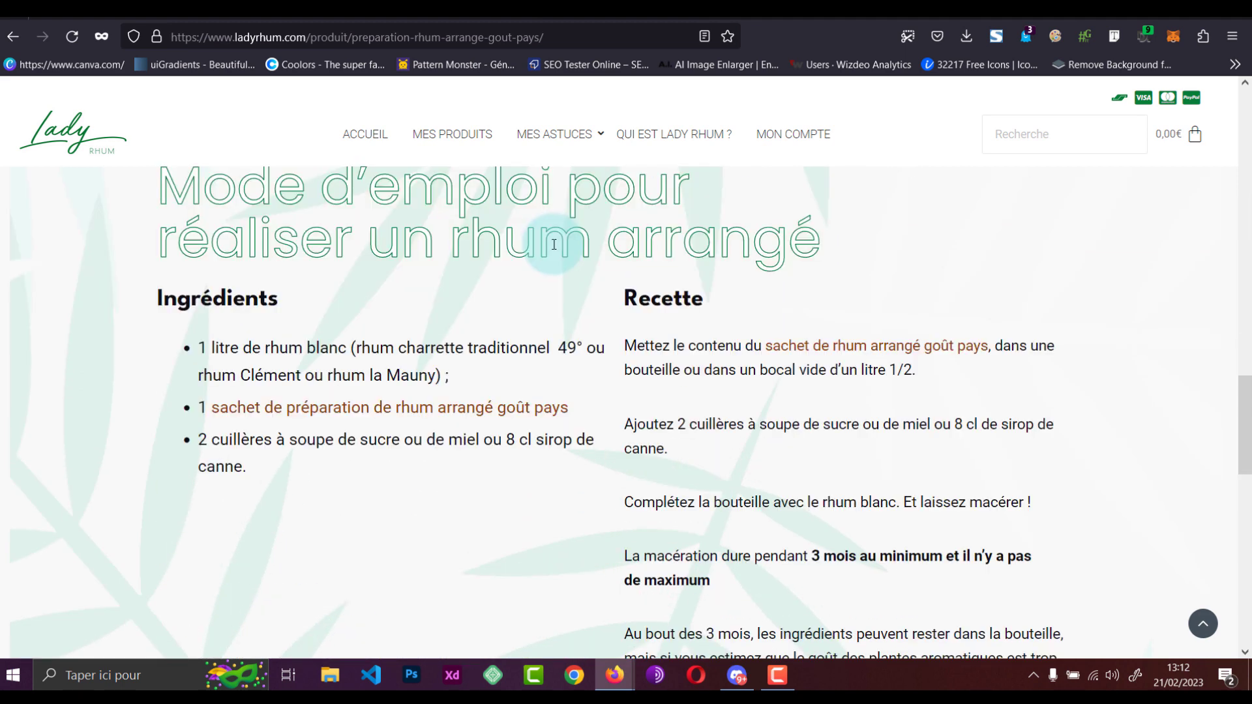
scroll(385, 248, down, 4)
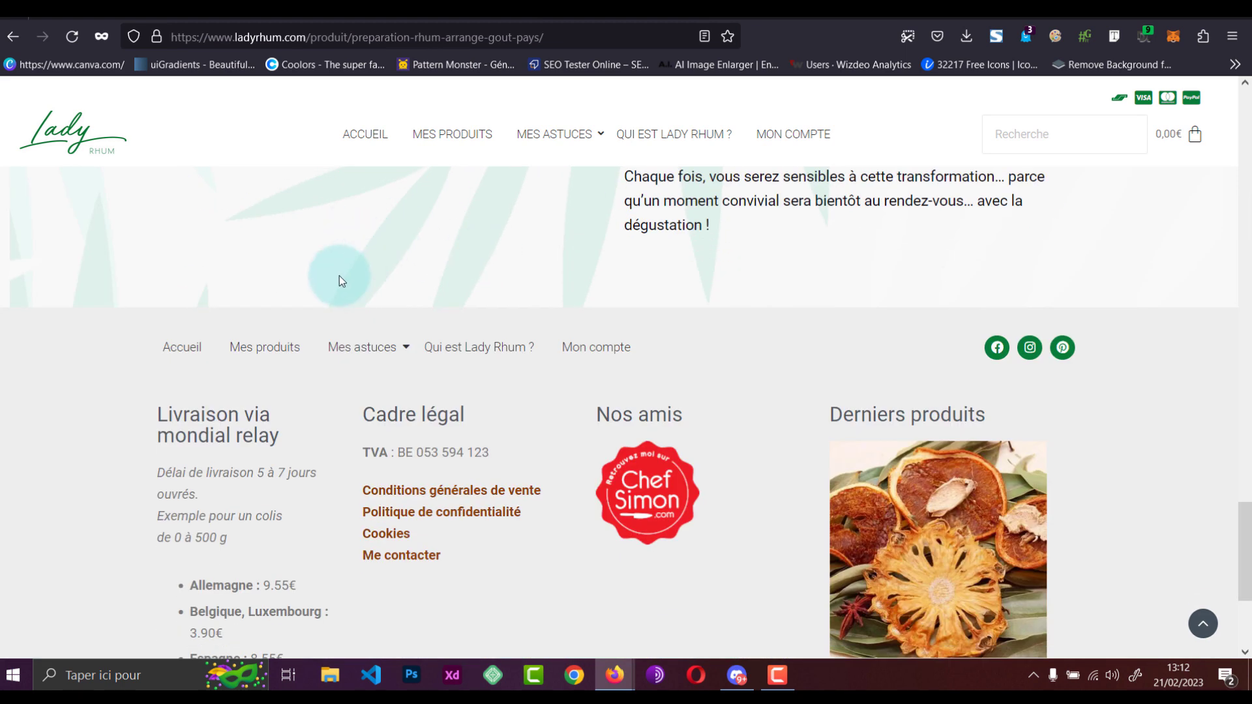